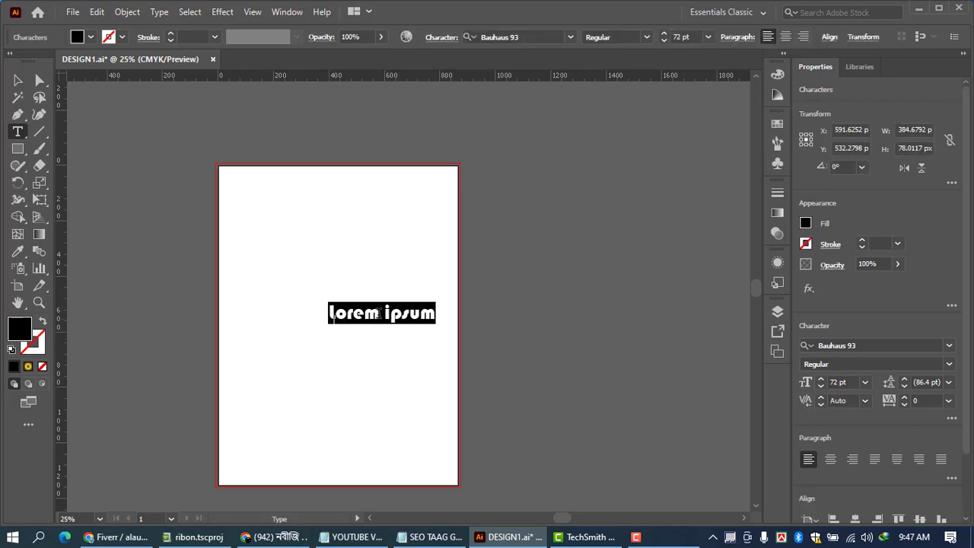
Step: Replace the placeholder text with the letter k and enlarge it to about 649 px wide, nearly filling the artboard
{"action": "type", "text": "k"}
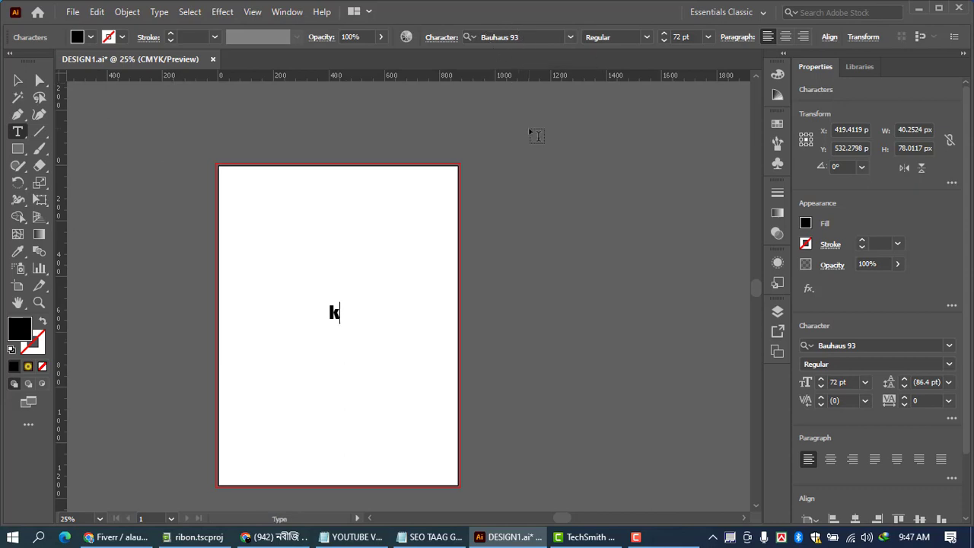
{"action": "left_click", "coordinate": [17, 80]}
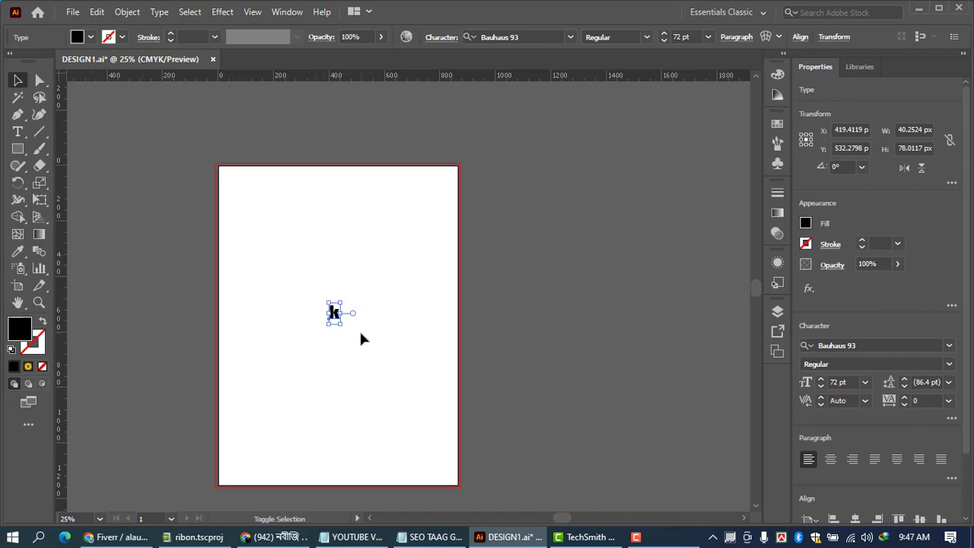
{"action": "left_click_drag", "start_coordinate": [340, 324], "coordinate": [443, 452]}
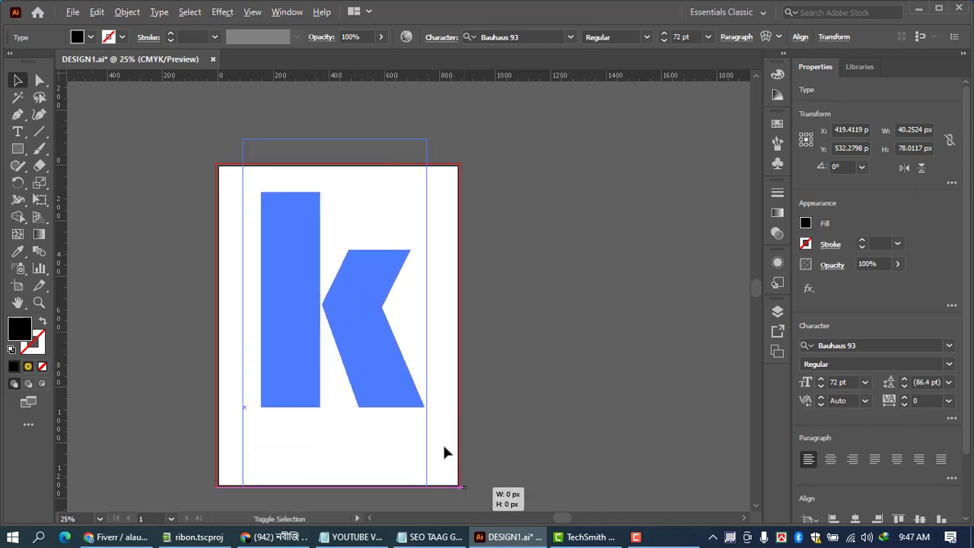
Step: Convert the enlarged letter k to outlines and deselect it
{"action": "right_click", "coordinate": [355, 349]}
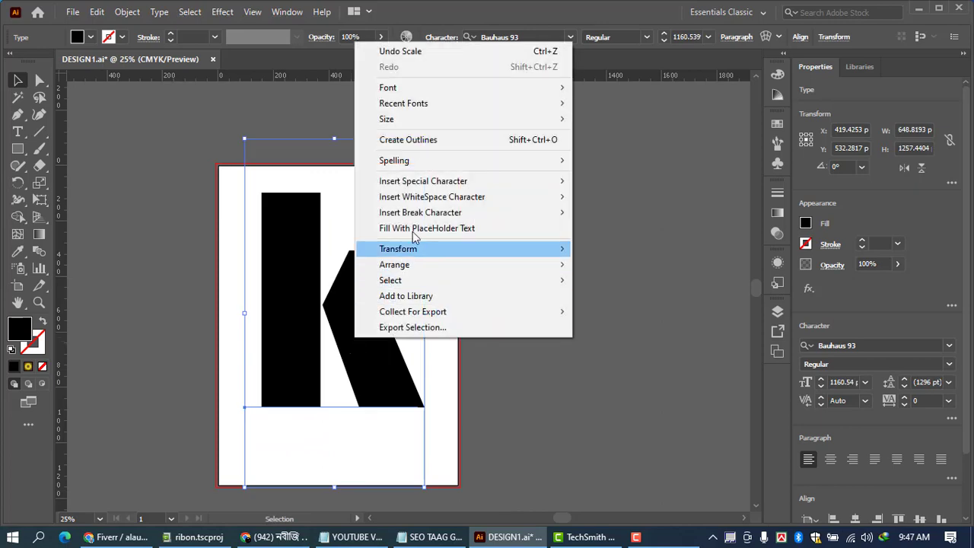
{"action": "left_click", "coordinate": [430, 141]}
{"action": "left_click", "coordinate": [528, 334]}
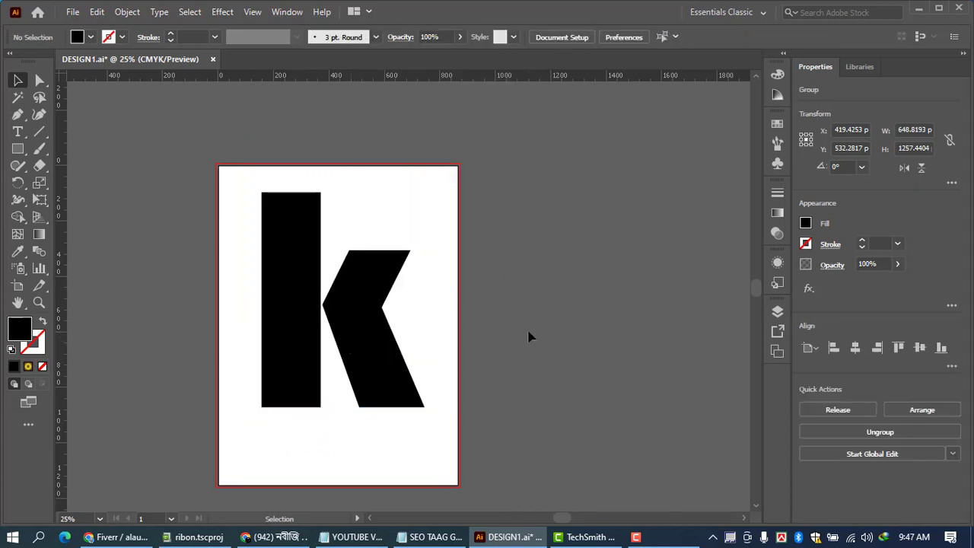
Step: Stretch the outlined k on both sides to about 813 px wide and centre it horizontally and vertically on the artboard
{"action": "left_click", "coordinate": [343, 310]}
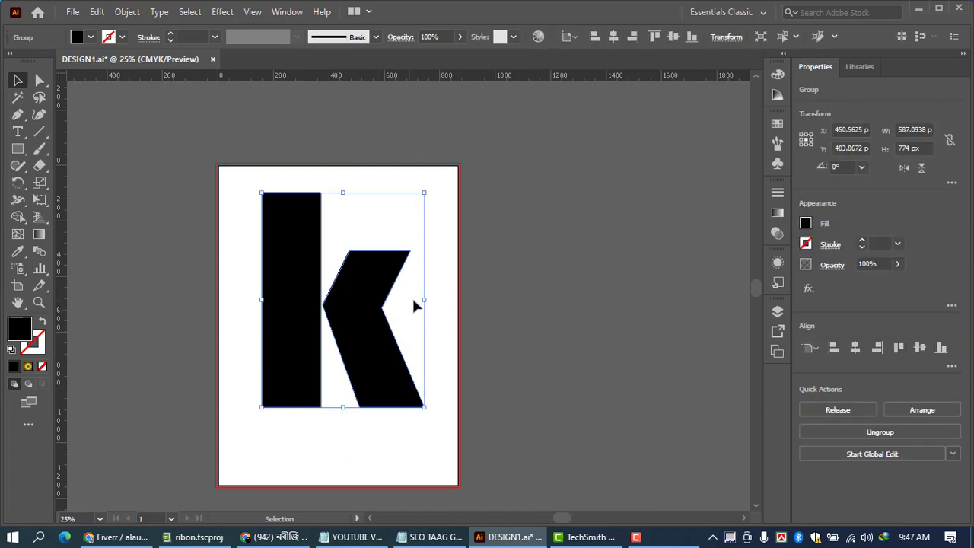
{"action": "left_click_drag", "start_coordinate": [425, 301], "coordinate": [449, 302]}
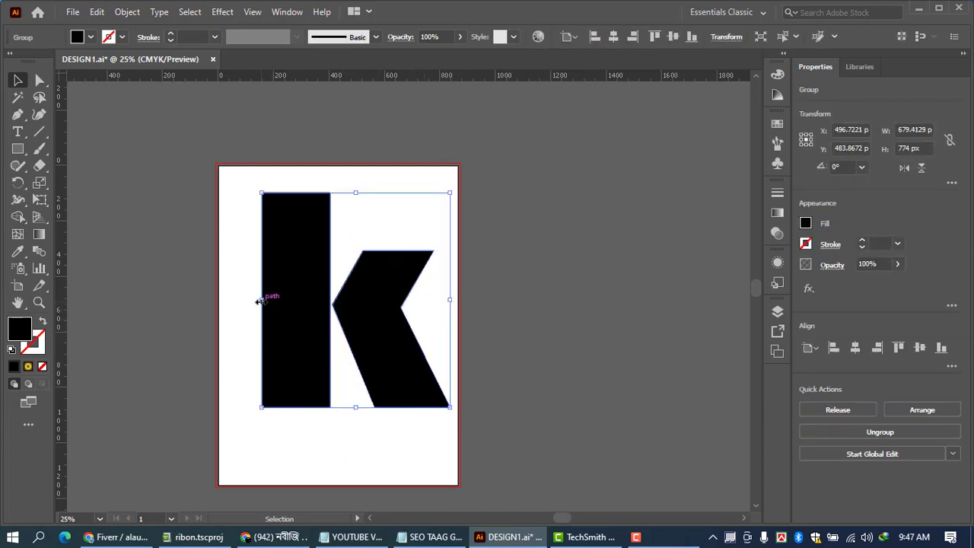
{"action": "left_click_drag", "start_coordinate": [260, 302], "coordinate": [225, 301]}
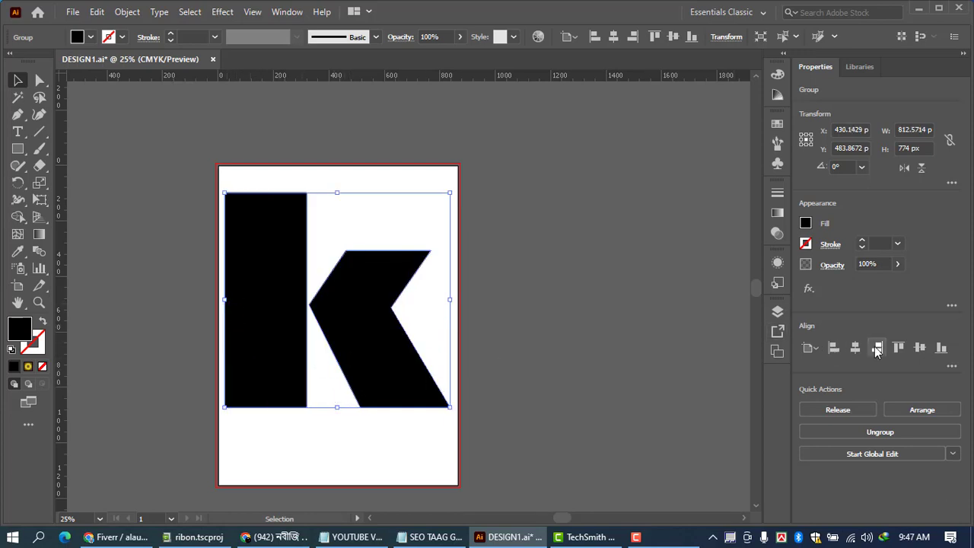
{"action": "left_click", "coordinate": [860, 348]}
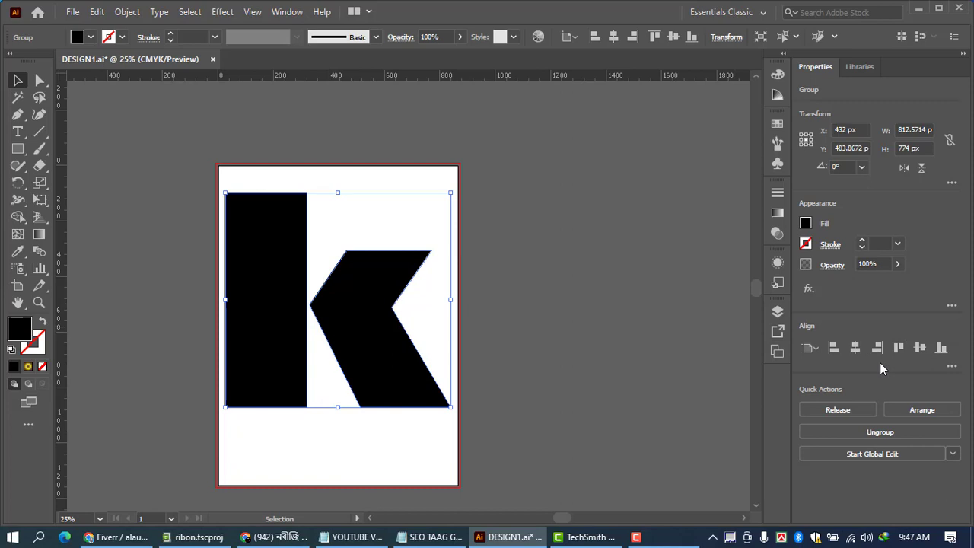
{"action": "left_click", "coordinate": [920, 348]}
{"action": "left_click", "coordinate": [608, 330]}
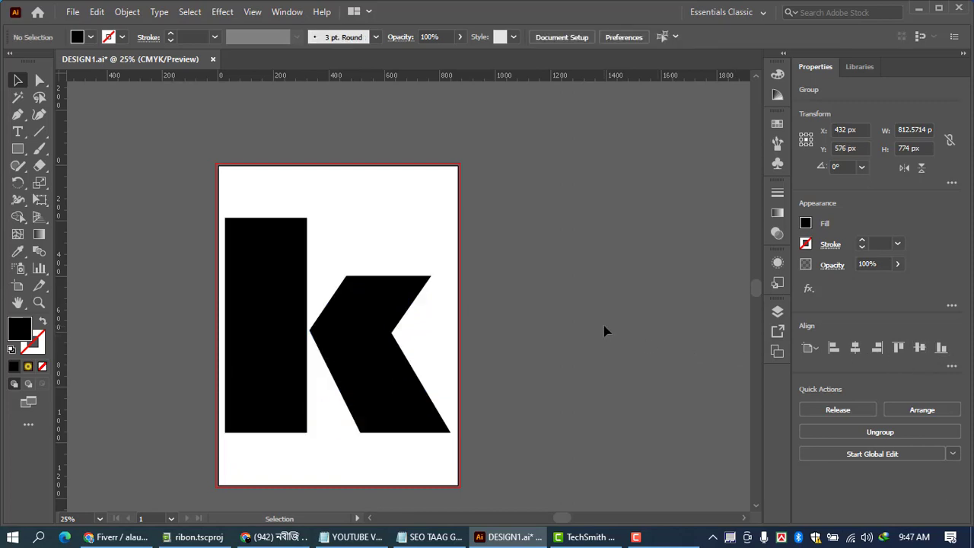
Step: Draw a diagonal line from the lower leg's inner bottom corner along its edge past the stem's top, with a 0.25 pt stroke
{"action": "left_click", "coordinate": [36, 133]}
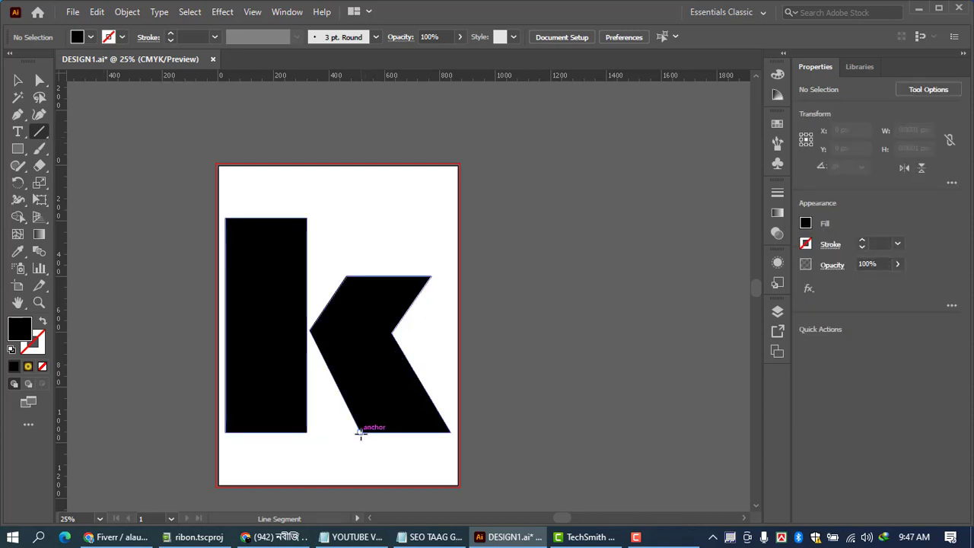
{"action": "left_click_drag", "start_coordinate": [361, 432], "coordinate": [231, 178]}
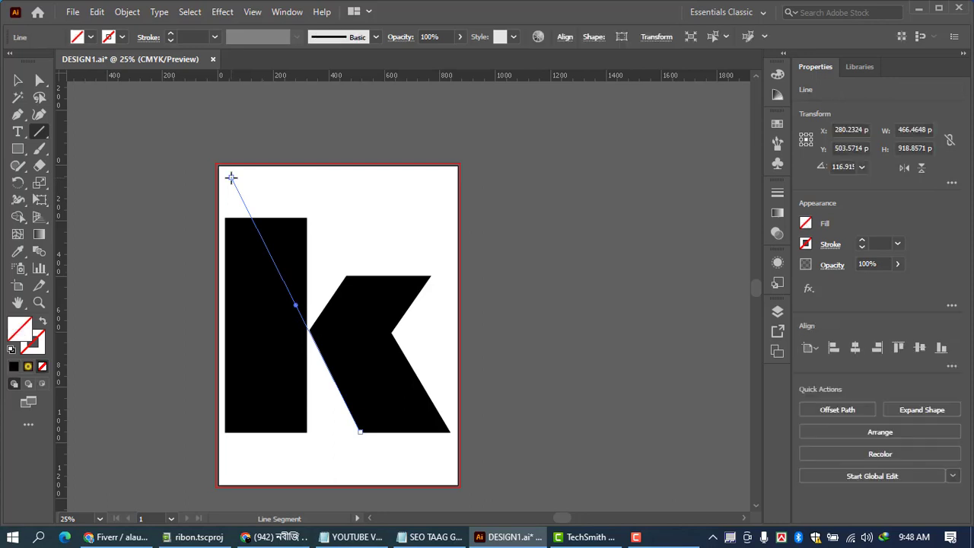
{"action": "left_click", "coordinate": [171, 33]}
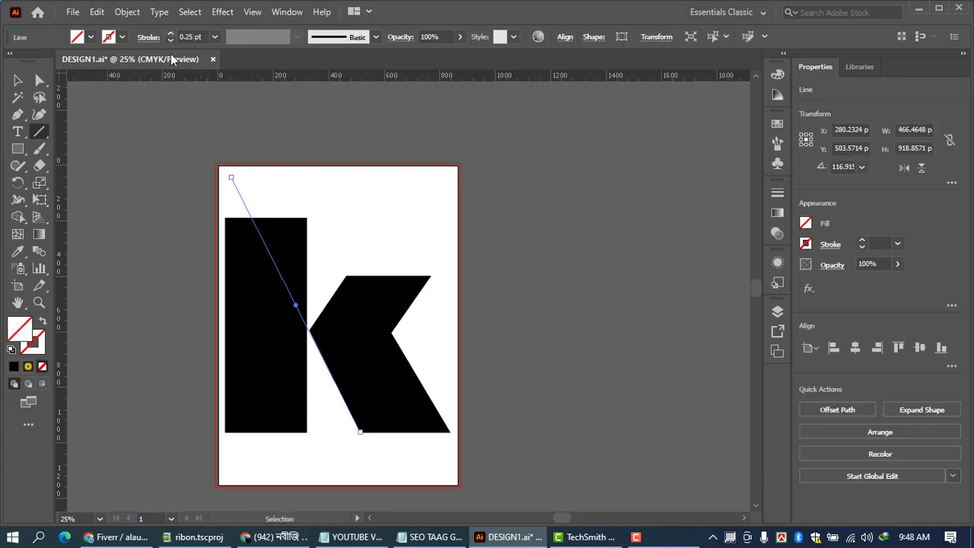
{"action": "left_click", "coordinate": [18, 80]}
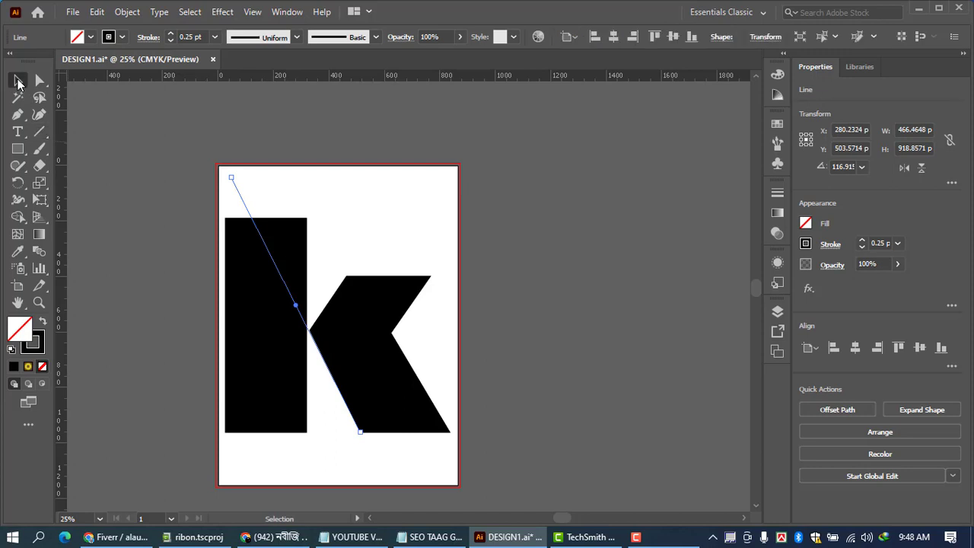
{"action": "left_click", "coordinate": [354, 220]}
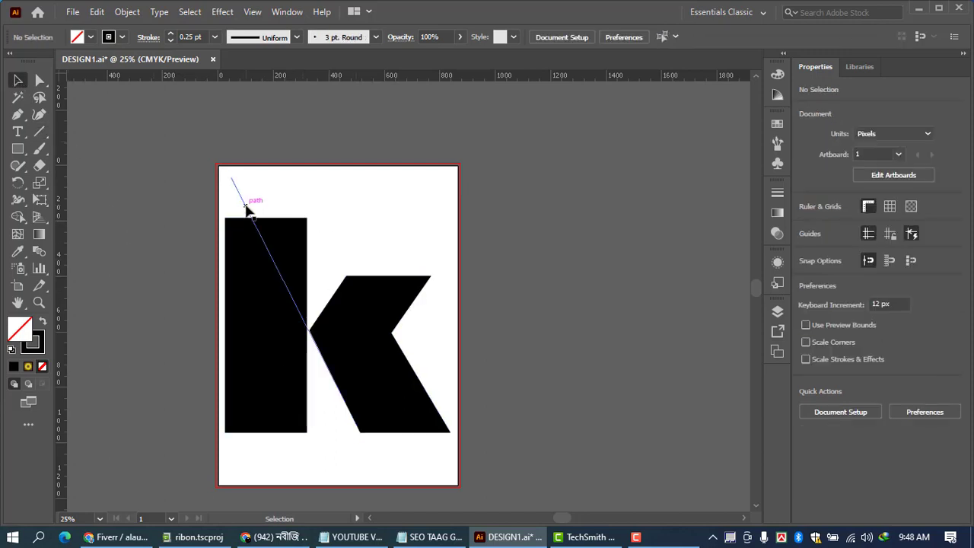
Step: Place a parallel copy of the diagonal line about 233 px right and 72 px down, through the stem's top-right corner
{"action": "left_click", "coordinate": [246, 208]}
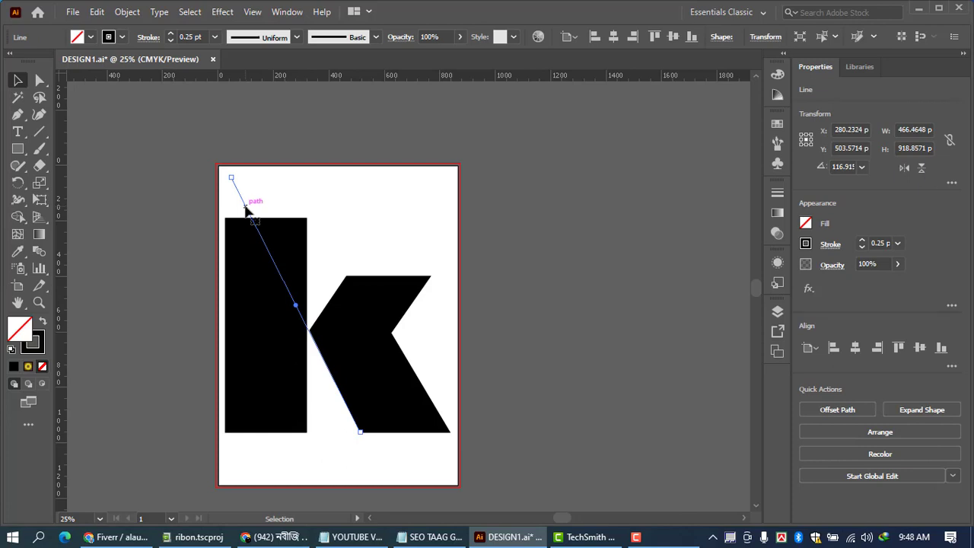
{"action": "left_click_drag", "start_coordinate": [246, 207], "coordinate": [308, 228]}
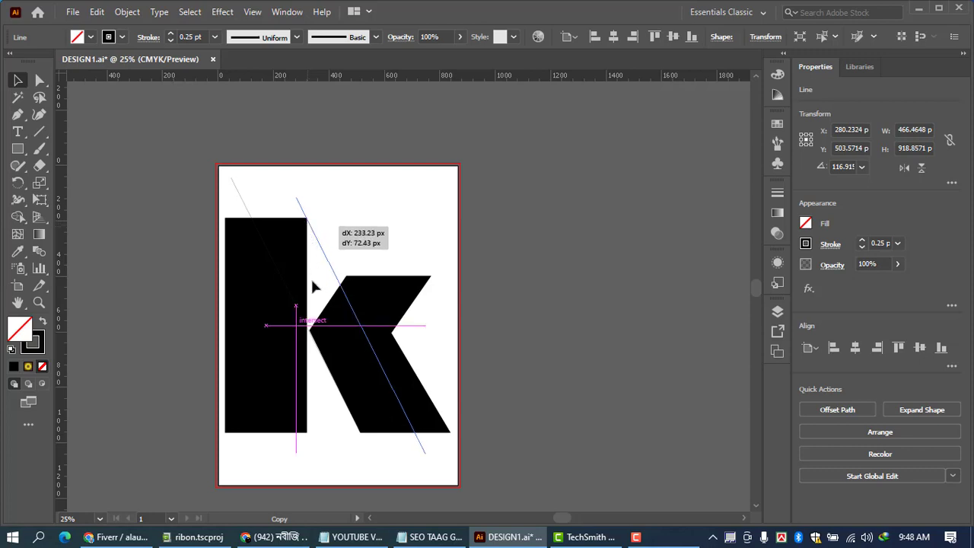
{"action": "left_click_drag", "start_coordinate": [312, 283], "coordinate": [312, 282]}
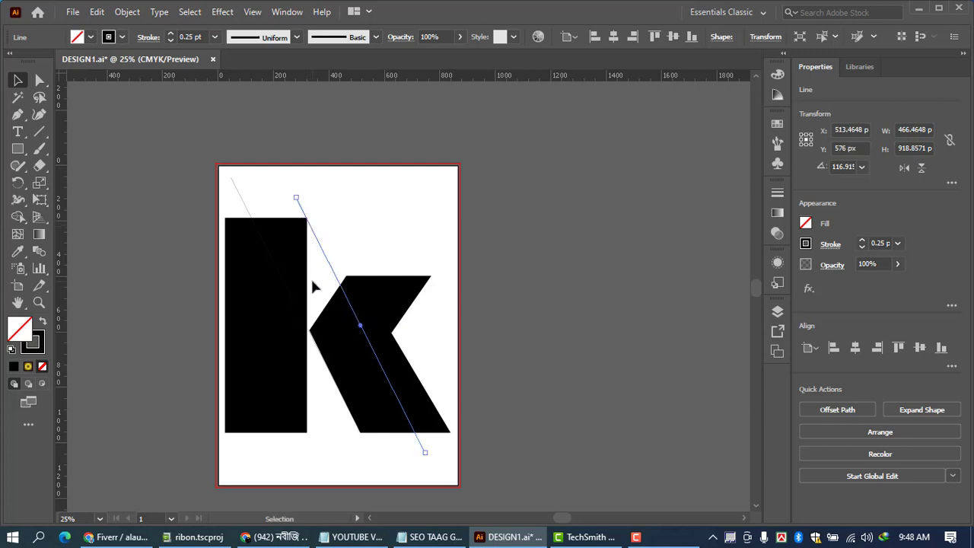
{"action": "left_click", "coordinate": [129, 167]}
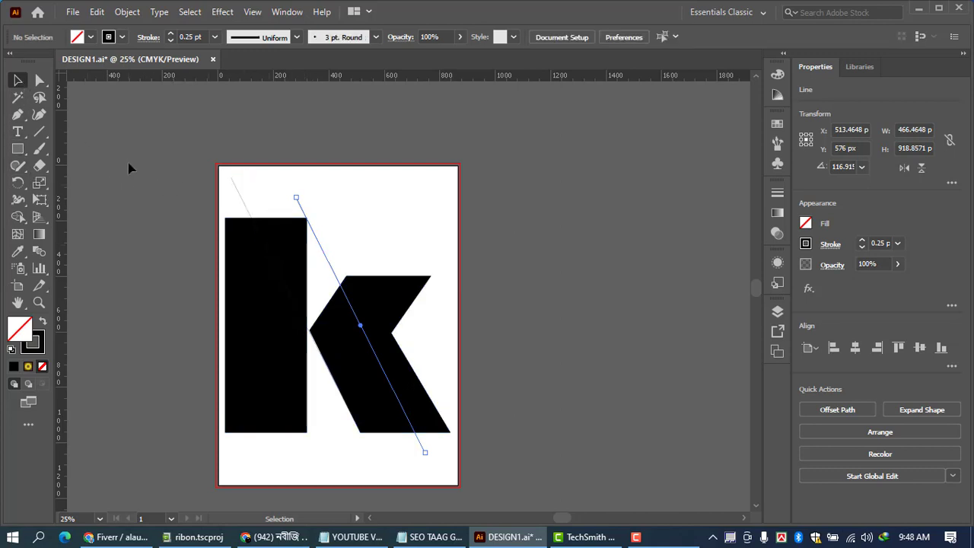
Step: Draw a diagonal line about 450 by 664 px along the upper arm's inner edge, from its top-left corner down past the stem's bottom
{"action": "left_click", "coordinate": [39, 133]}
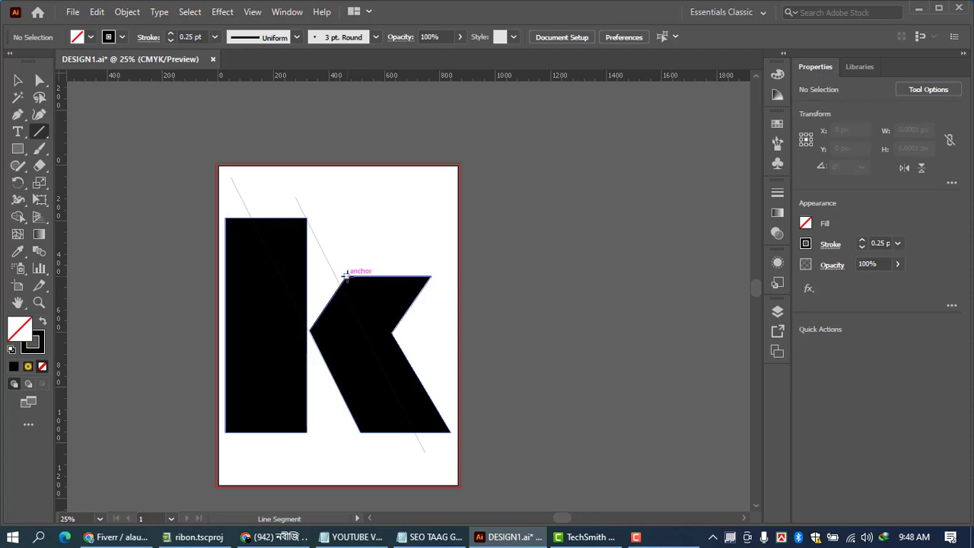
{"action": "left_click_drag", "start_coordinate": [346, 273], "coordinate": [219, 457]}
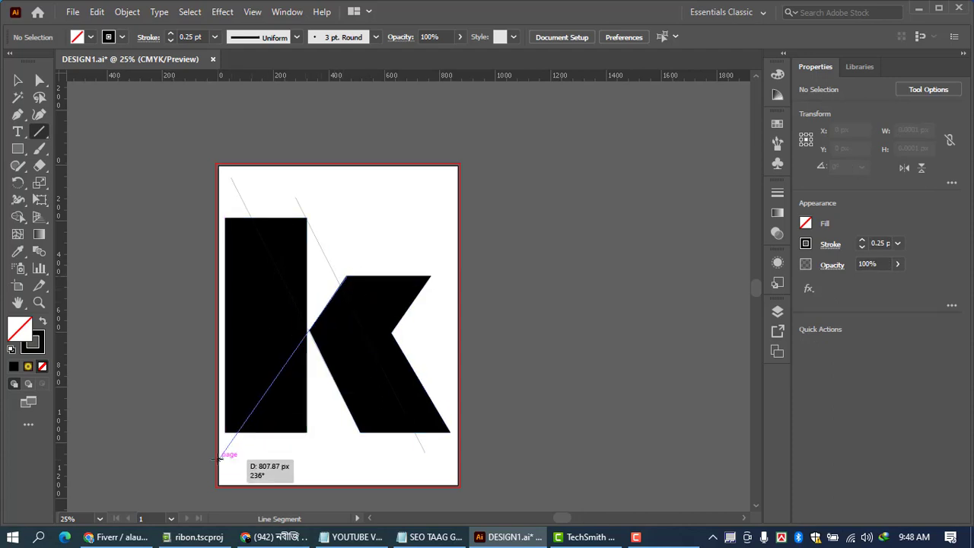
{"action": "left_click_drag", "start_coordinate": [218, 457], "coordinate": [222, 459]}
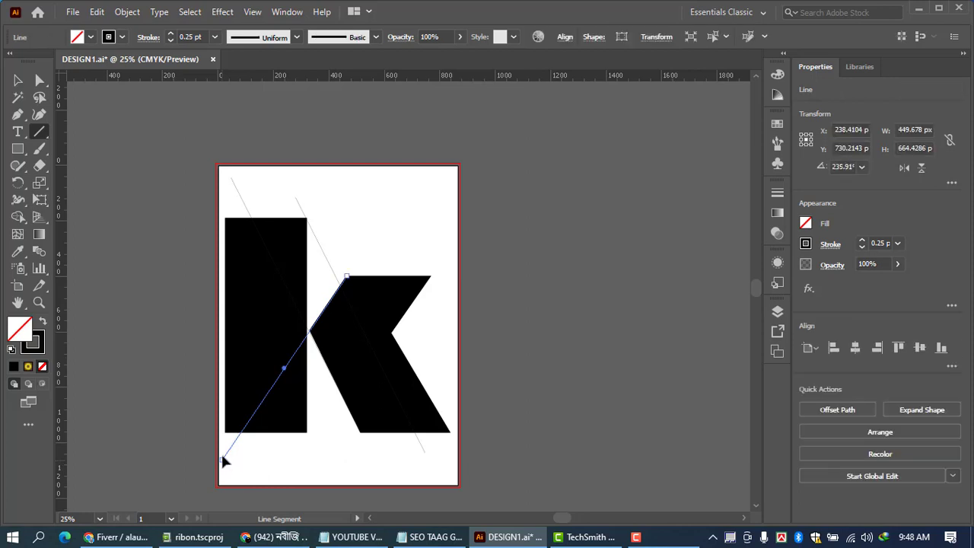
{"action": "left_click", "coordinate": [17, 80]}
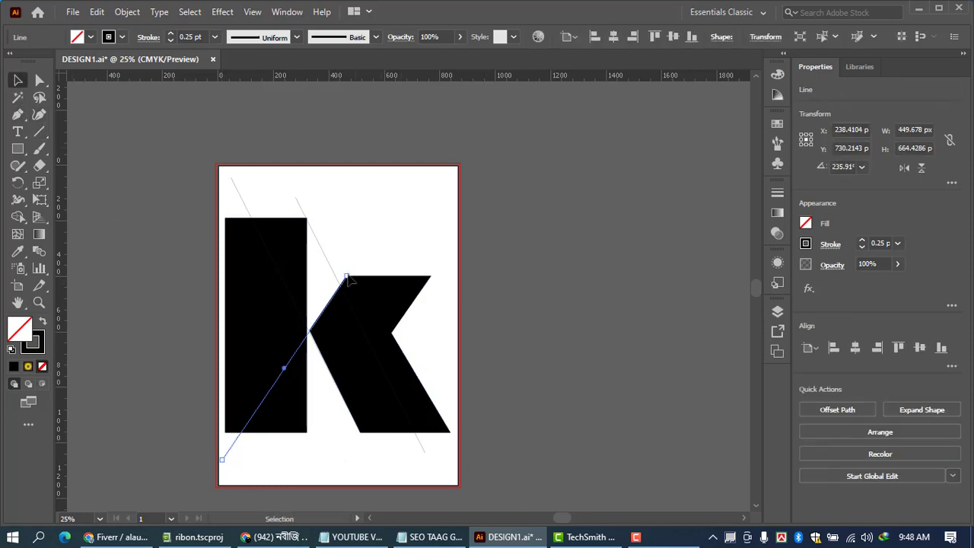
Step: Extend the second diagonal line to the artboard's top edge and place a parallel copy through the stem's bottom-right corner
{"action": "left_click_drag", "start_coordinate": [346, 277], "coordinate": [422, 170]}
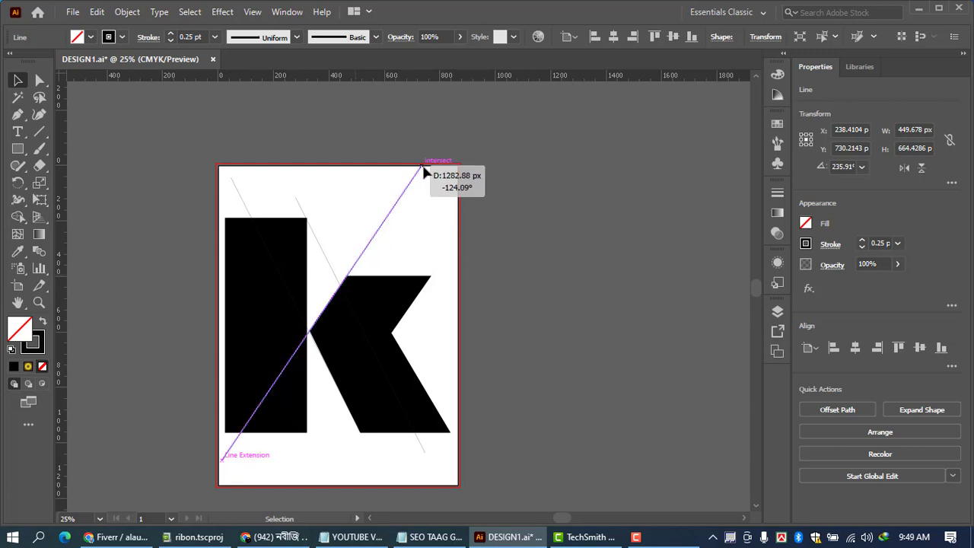
{"action": "left_click_drag", "start_coordinate": [424, 169], "coordinate": [424, 170]}
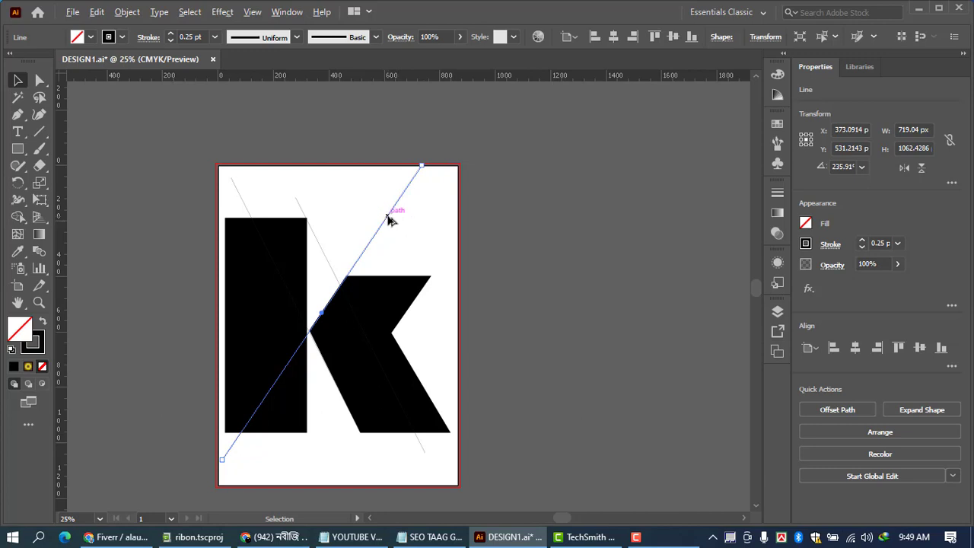
{"action": "left_click_drag", "start_coordinate": [388, 218], "coordinate": [423, 265]}
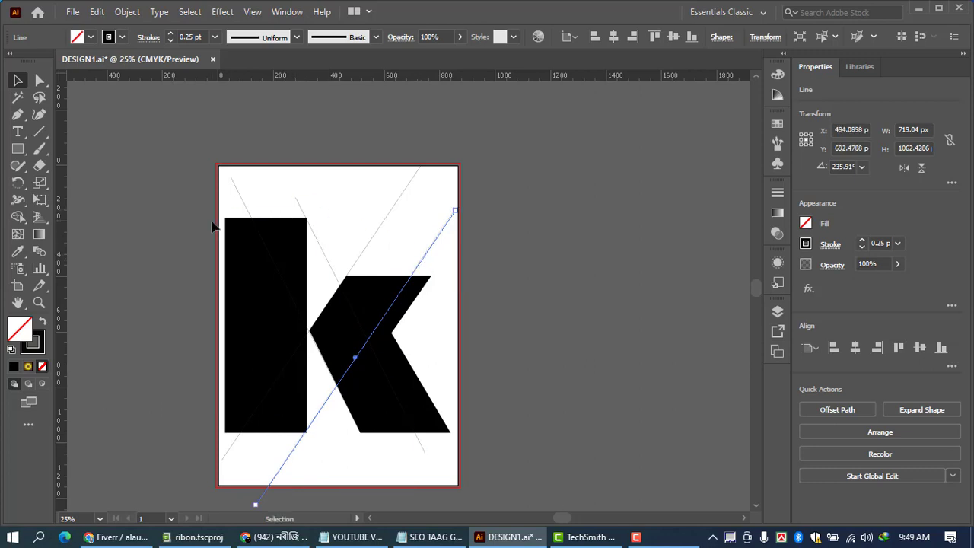
{"action": "left_click", "coordinate": [178, 229]}
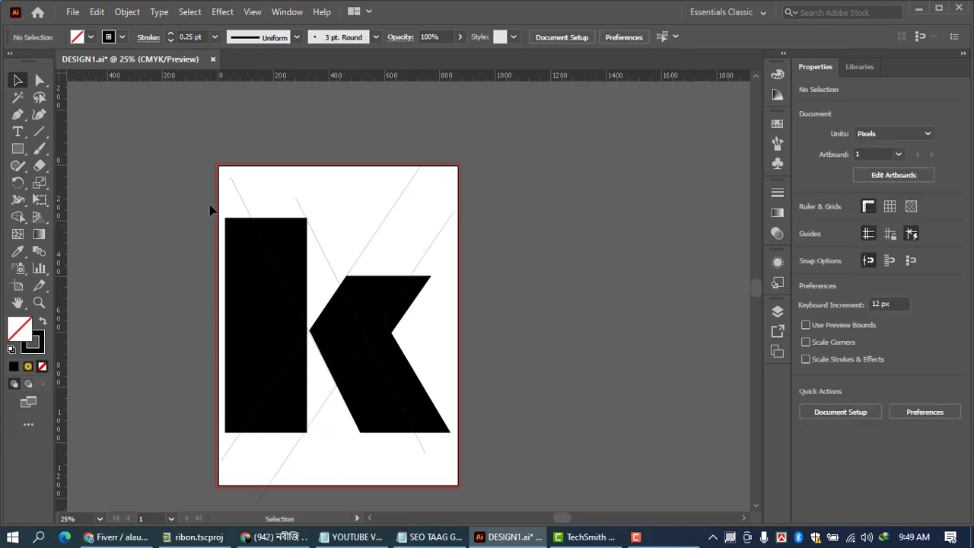
Step: Select the letter and all guide lines, and use Shape Builder to form the crossing diagonal strips and upper arm piece
{"action": "left_click_drag", "start_coordinate": [213, 204], "coordinate": [431, 438]}
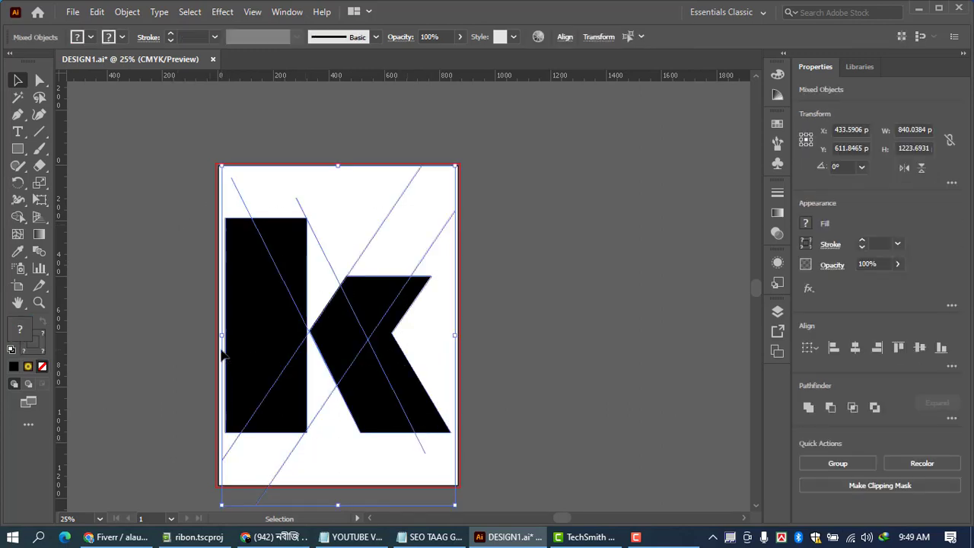
{"action": "left_click", "coordinate": [18, 216]}
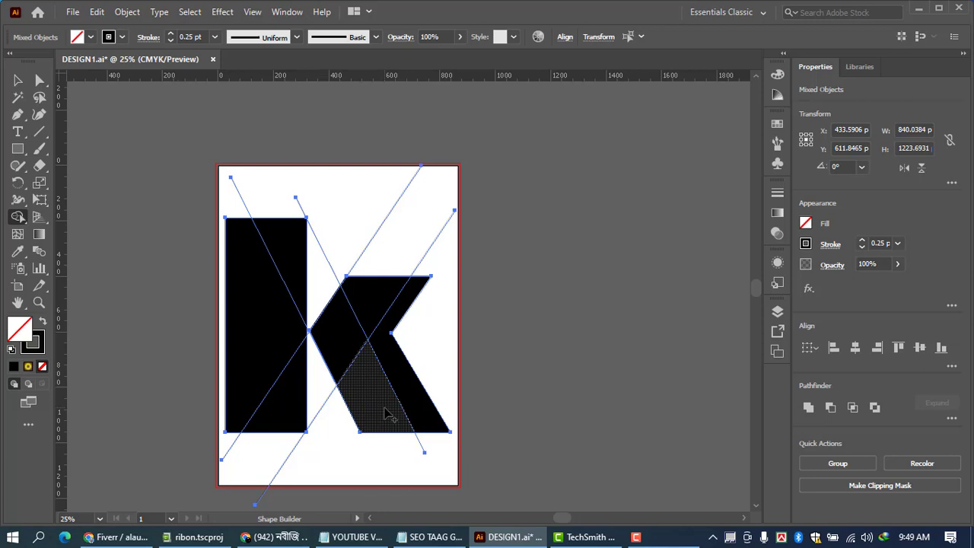
{"action": "left_click_drag", "start_coordinate": [388, 415], "coordinate": [354, 346]}
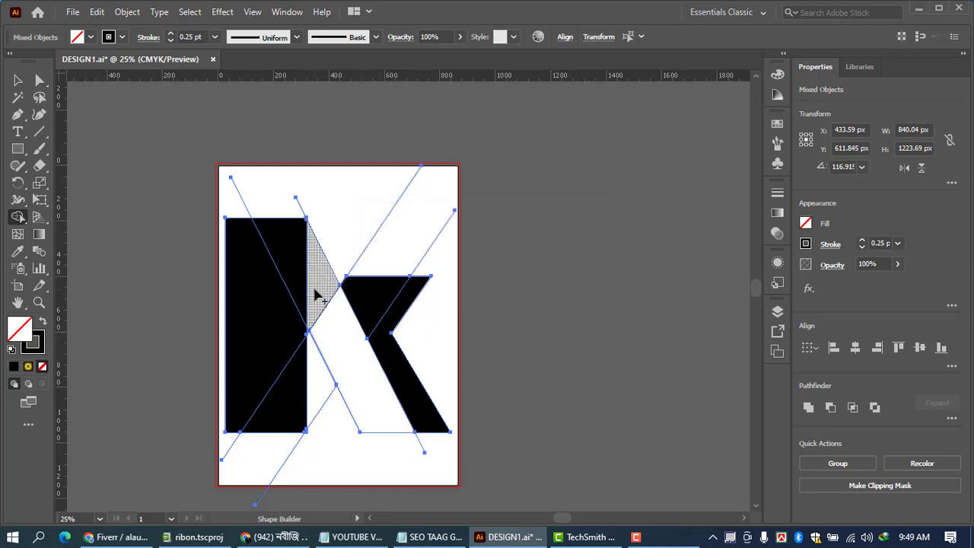
{"action": "left_click_drag", "start_coordinate": [316, 295], "coordinate": [290, 249]}
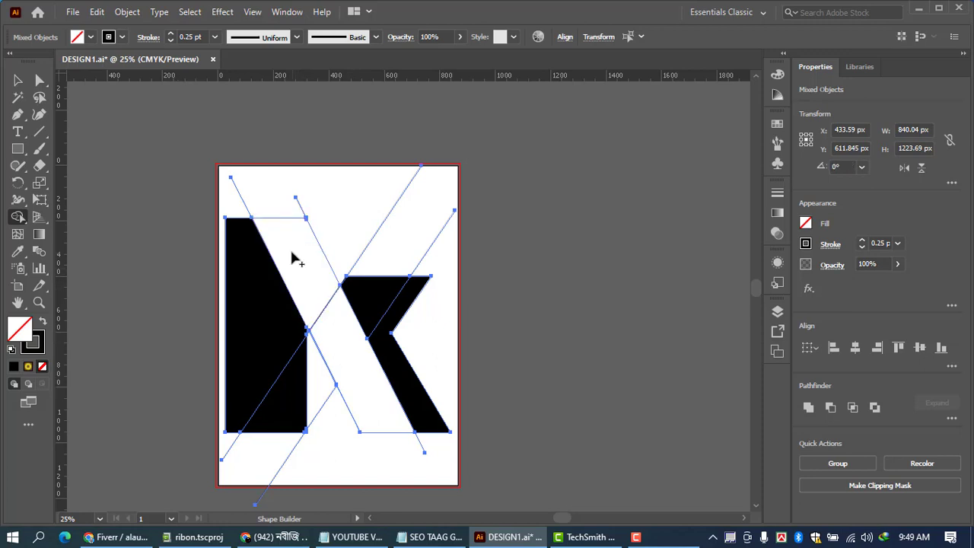
{"action": "left_click_drag", "start_coordinate": [291, 413], "coordinate": [271, 328]}
{"action": "left_click", "coordinate": [378, 313]}
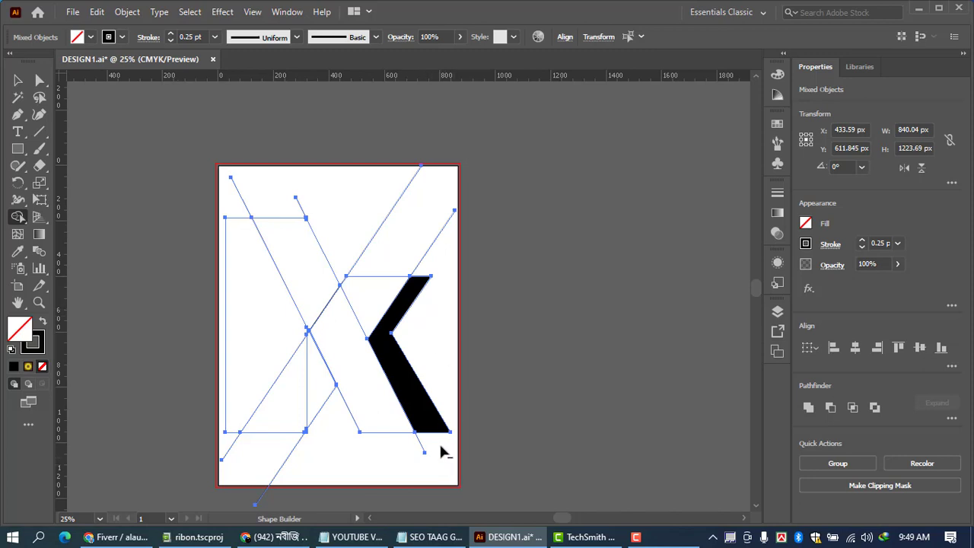
Step: Remove the leftover right strip of the k and the left part of the stem with Shape Builder, and deselect
{"action": "left_click", "coordinate": [429, 420]}
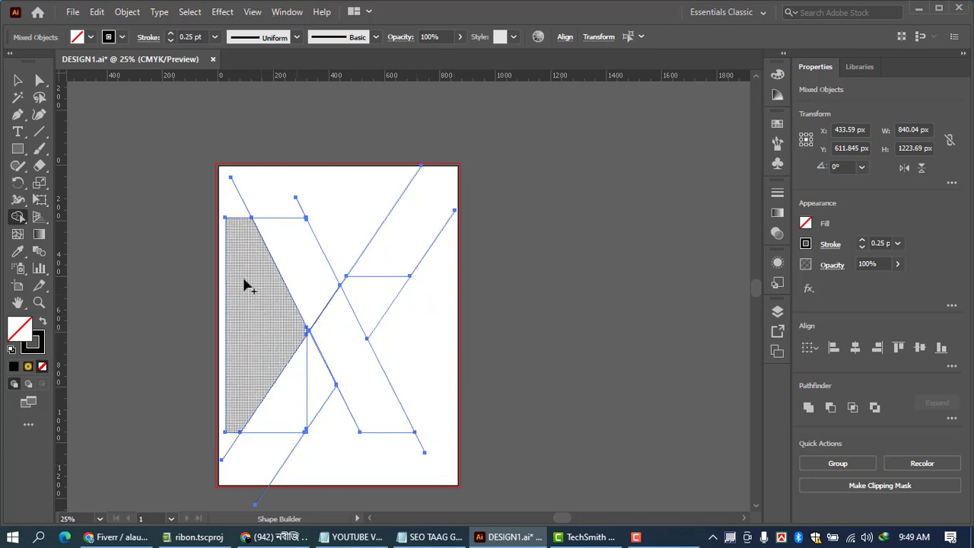
{"action": "left_click", "coordinate": [17, 80]}
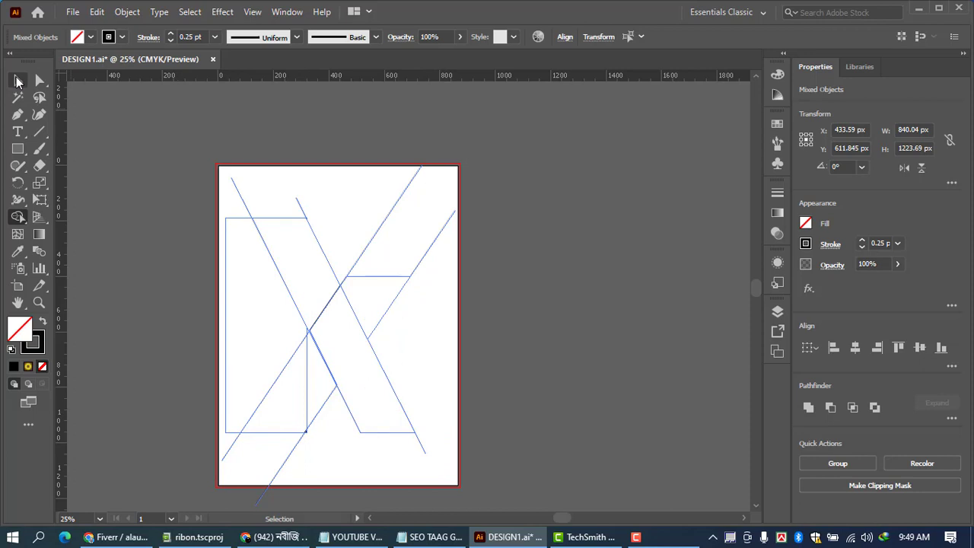
{"action": "left_click", "coordinate": [178, 216]}
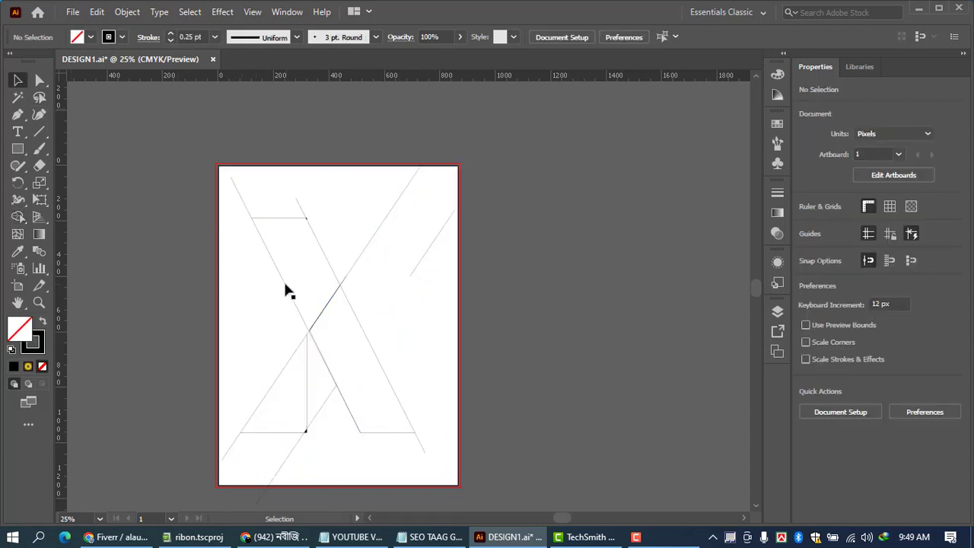
Step: Ungroup the Shape Builder pieces of the letter and clear the selection
{"action": "left_click", "coordinate": [228, 330]}
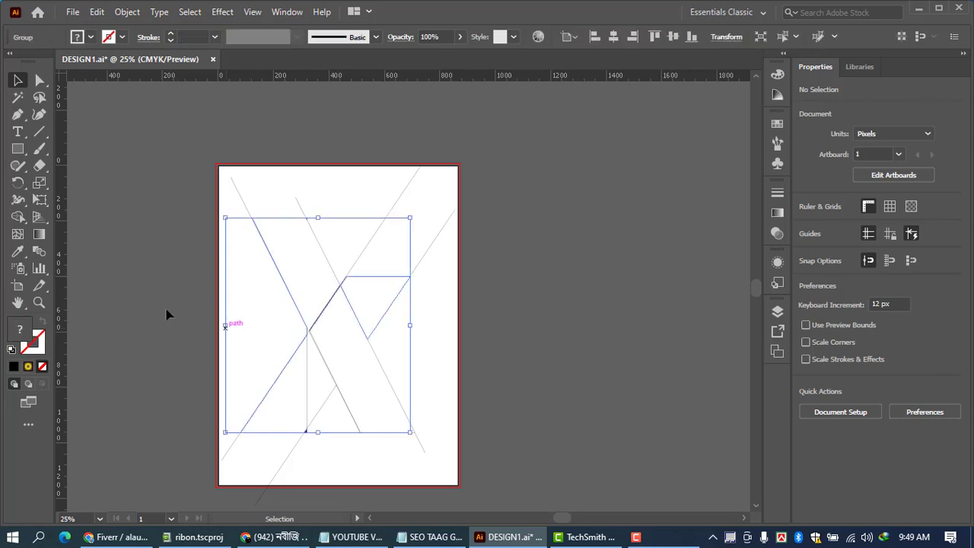
{"action": "right_click", "coordinate": [233, 321]}
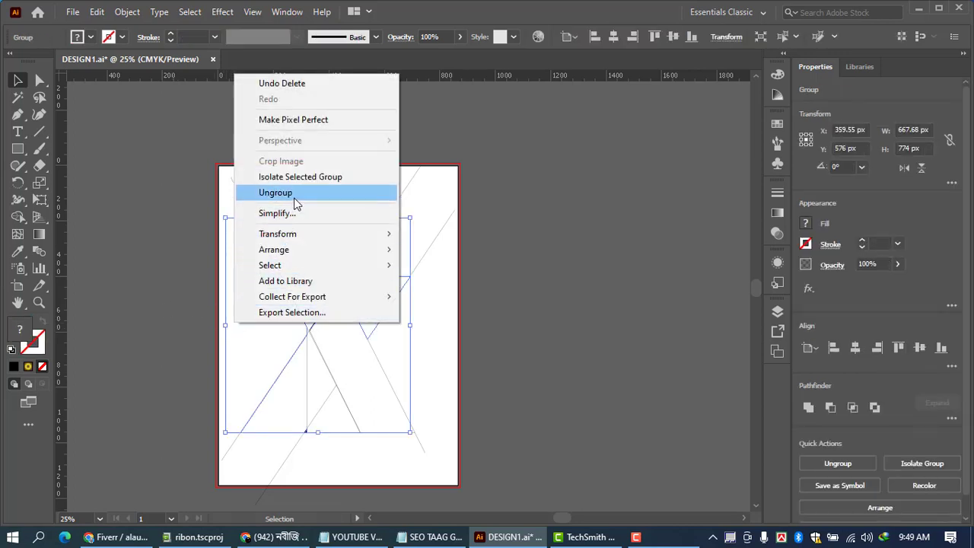
{"action": "left_click", "coordinate": [289, 194]}
{"action": "left_click", "coordinate": [99, 245]}
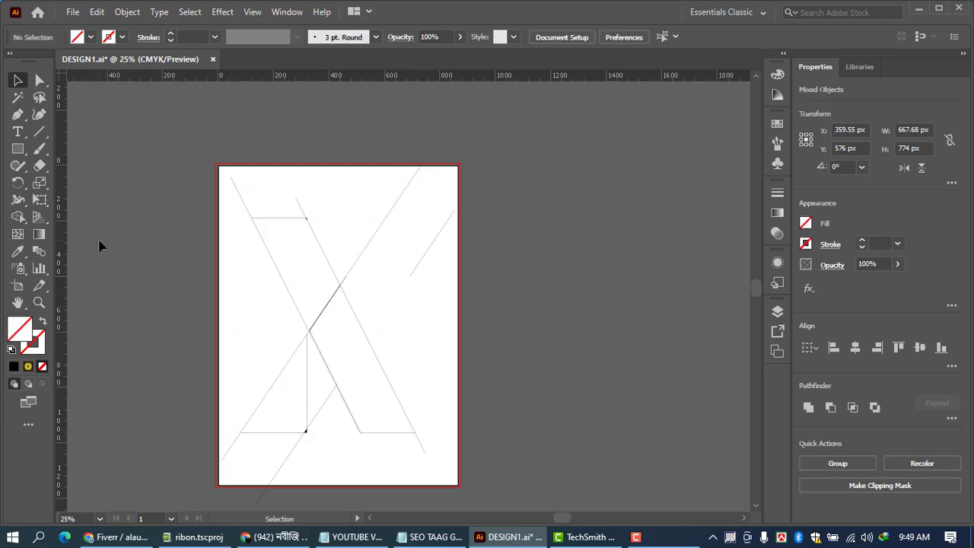
Step: Give the left stem piece of the k a 0.25 pt black stroke and deselect it
{"action": "left_click", "coordinate": [228, 302]}
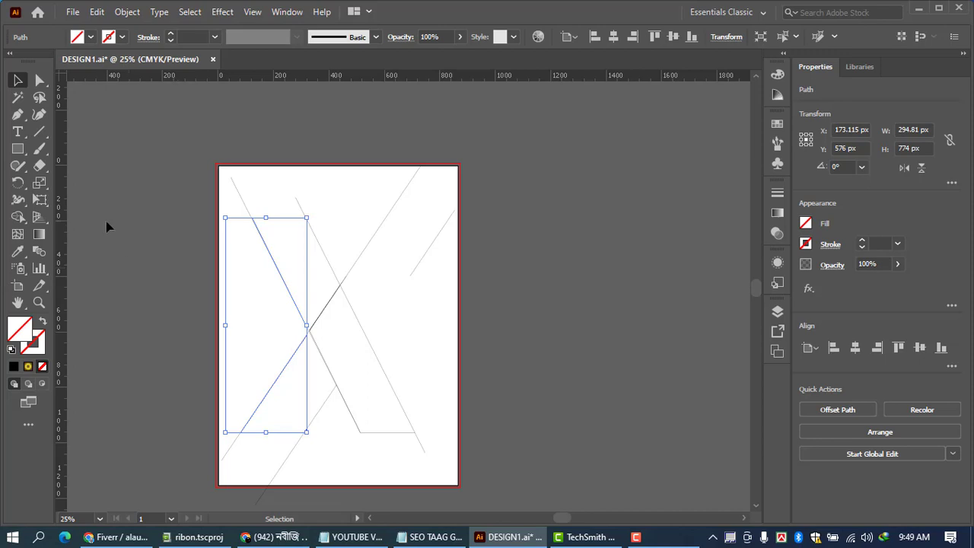
{"action": "left_click", "coordinate": [172, 34]}
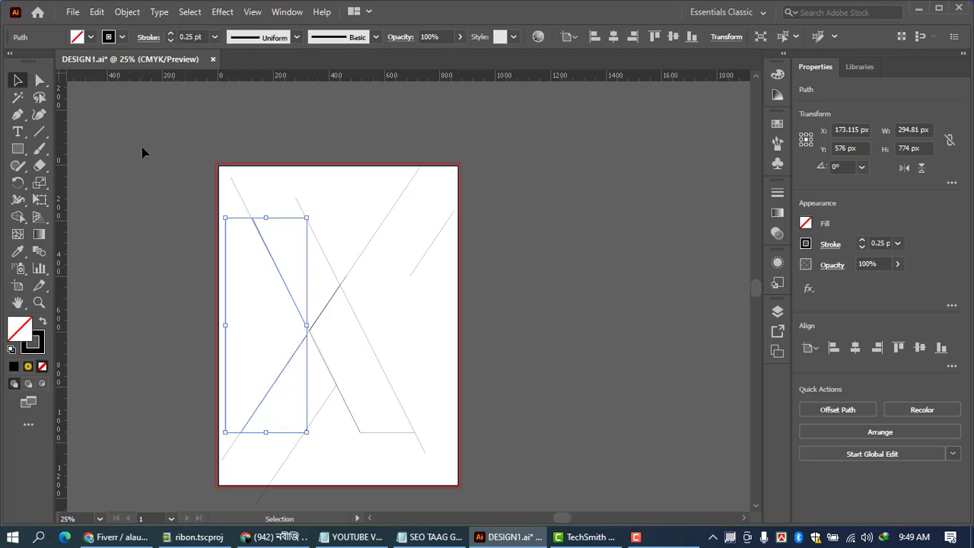
{"action": "left_click", "coordinate": [142, 150]}
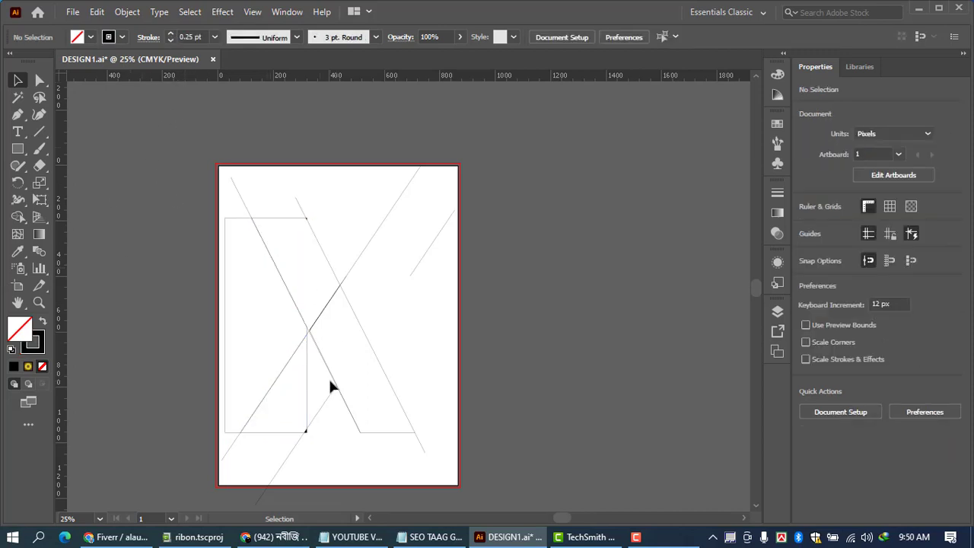
Step: Delete the stray diagonal segments beside and below the stem's bottom-right corner and below its bottom-left edge
{"action": "left_click", "coordinate": [329, 399]}
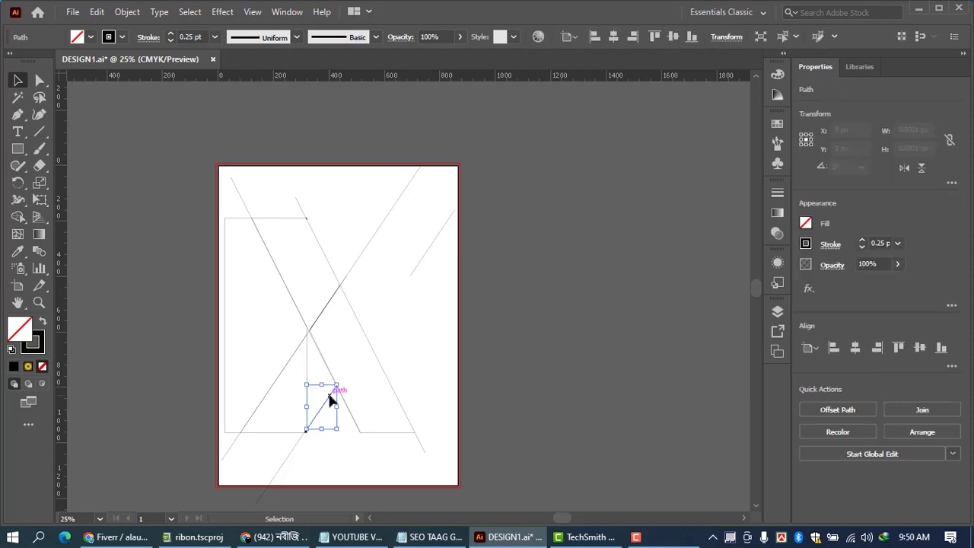
{"action": "left_click", "coordinate": [297, 455]}
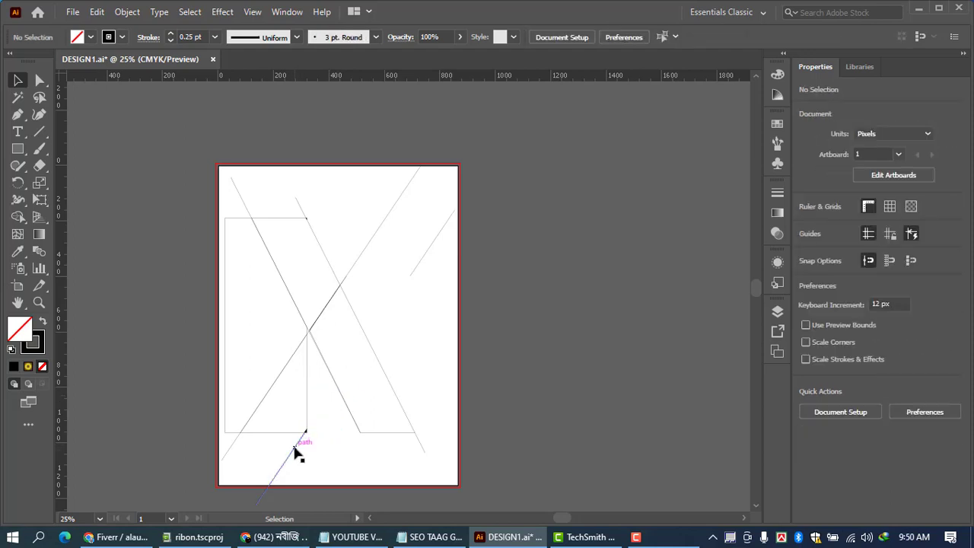
{"action": "left_click", "coordinate": [295, 450]}
{"action": "key", "text": "Delete"}
{"action": "left_click", "coordinate": [233, 452]}
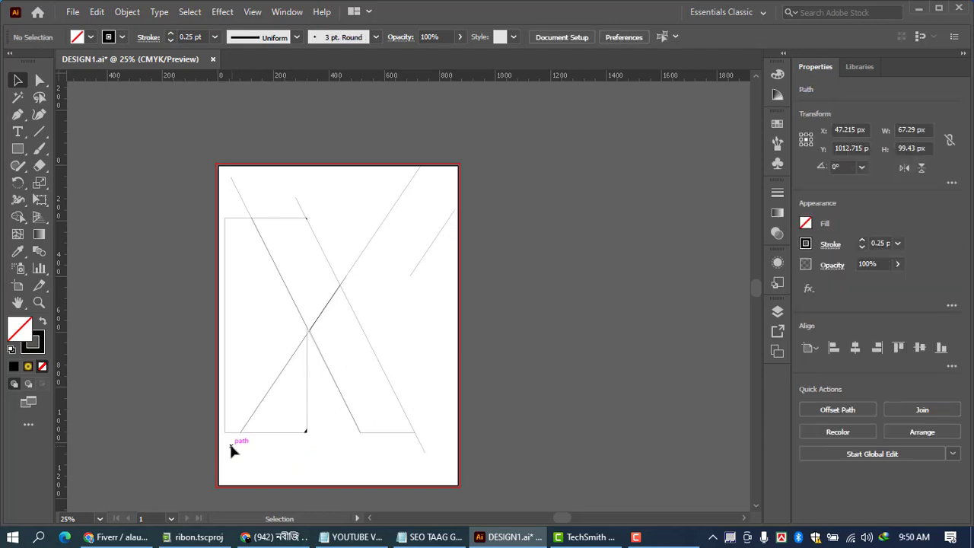
{"action": "key", "text": "Delete"}
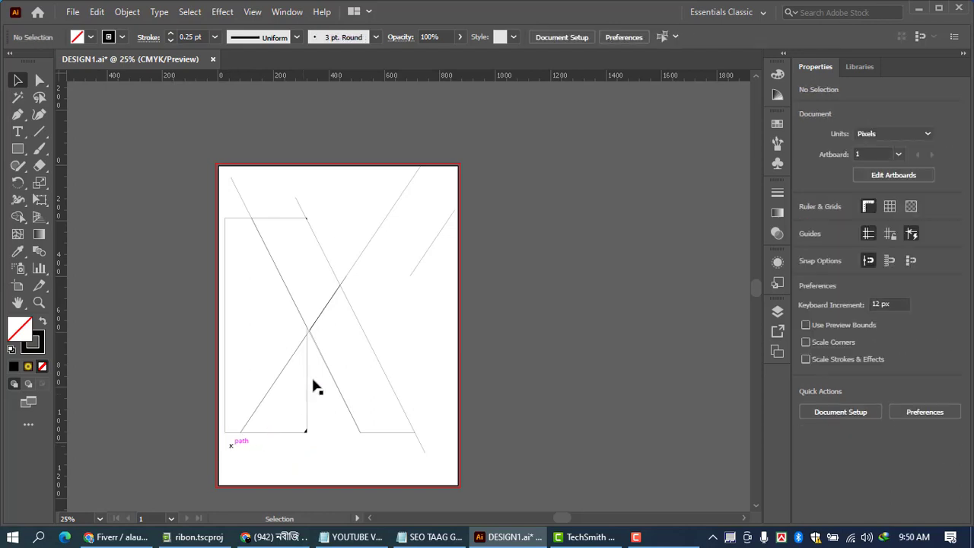
Step: Give the upper arm piece a 0.25 pt black stroke and deselect it
{"action": "left_click", "coordinate": [384, 275]}
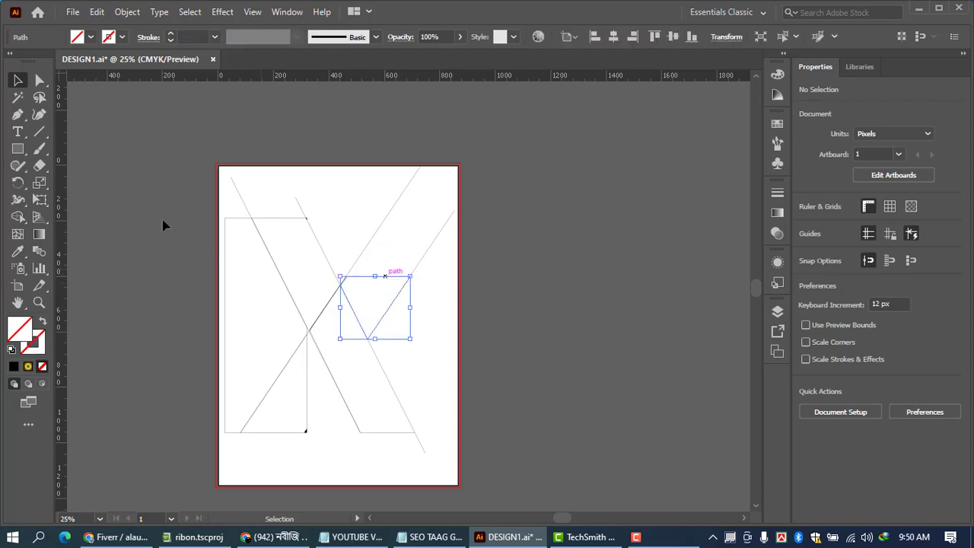
{"action": "left_click", "coordinate": [171, 37]}
{"action": "left_click", "coordinate": [116, 205]}
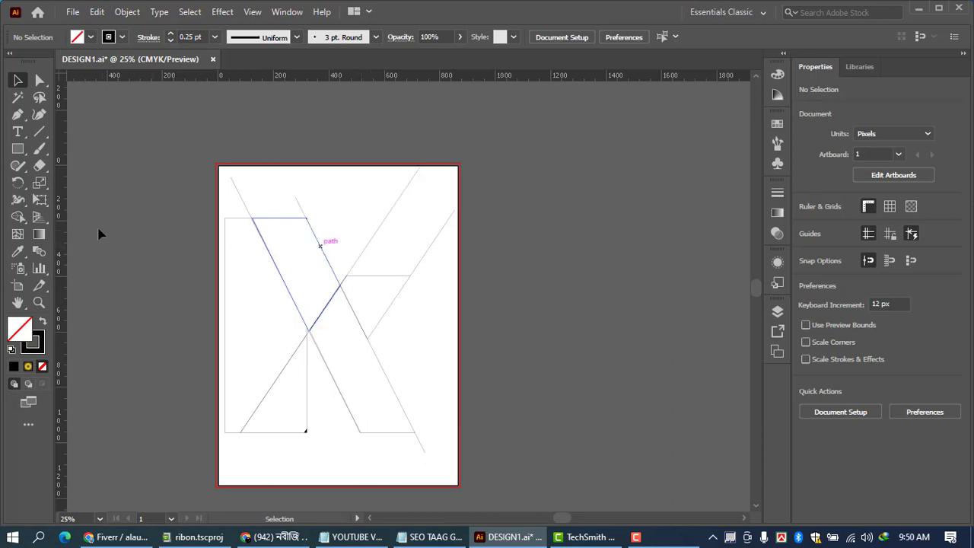
Step: Draw a vertical guide line through the lower leg's bottom-right corner and extend it past both artwork ends to about 1268 px long
{"action": "left_click", "coordinate": [39, 131]}
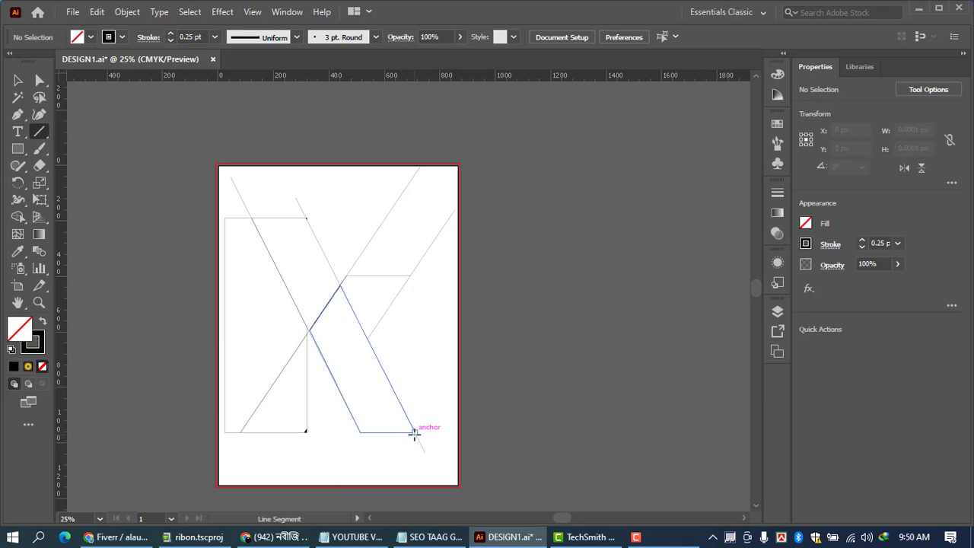
{"action": "left_click_drag", "start_coordinate": [414, 432], "coordinate": [414, 113]}
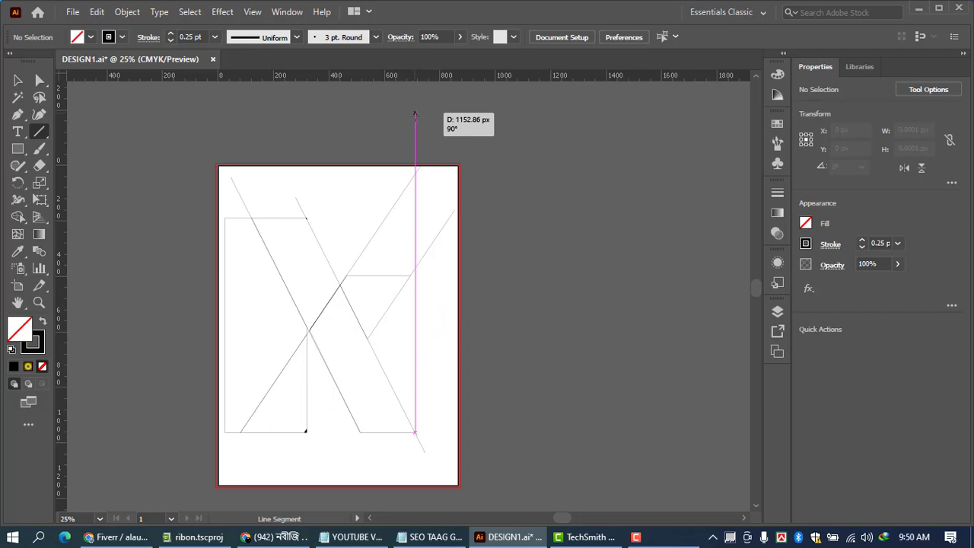
{"action": "left_click_drag", "start_coordinate": [314, 154], "coordinate": [314, 155]}
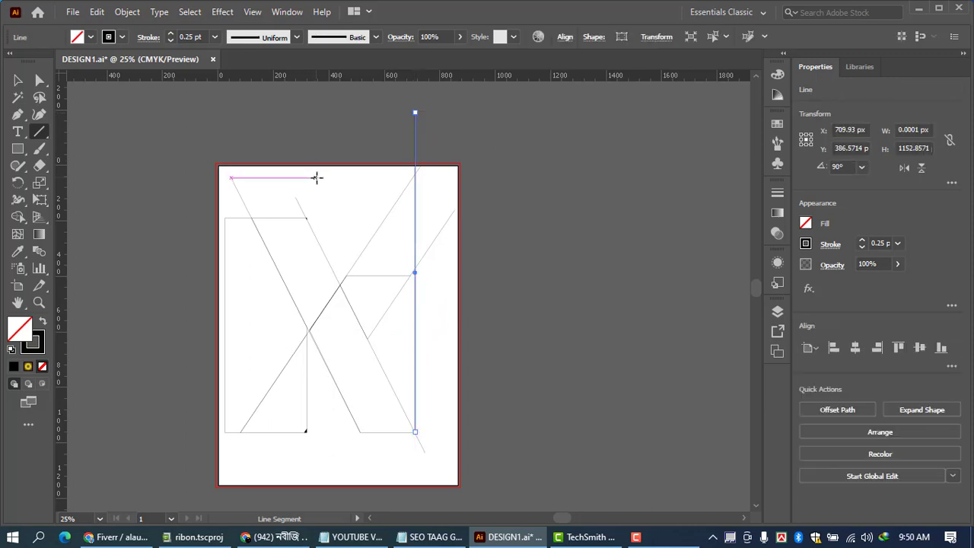
{"action": "left_click", "coordinate": [18, 81]}
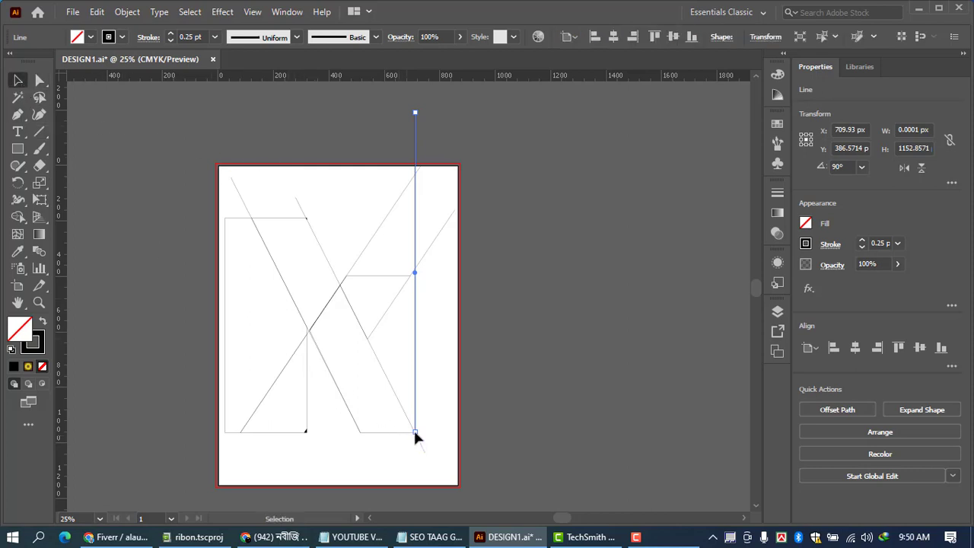
{"action": "left_click_drag", "start_coordinate": [415, 432], "coordinate": [415, 463]}
{"action": "left_click", "coordinate": [262, 259]}
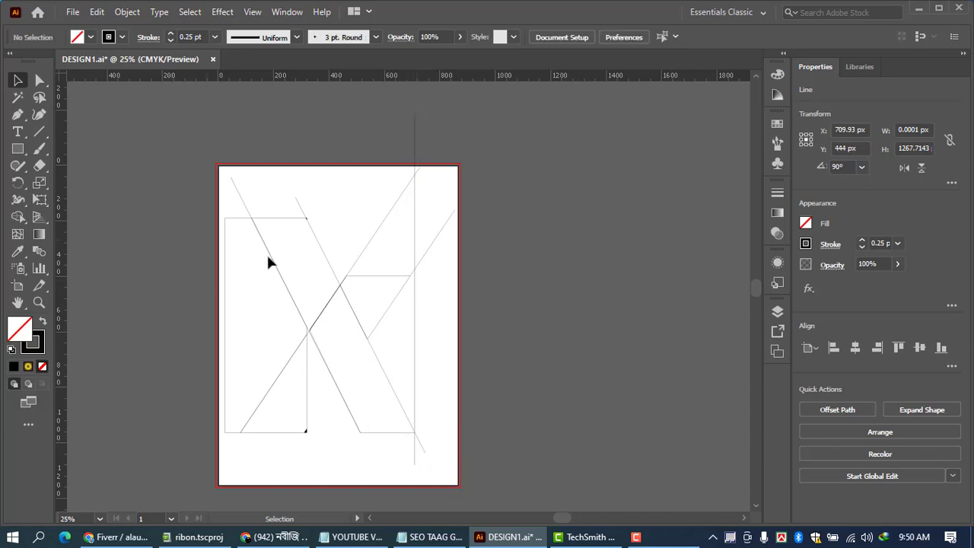
Step: Reshape the upper arm piece by moving its top and right anchors onto the vertical guide, at about Y 39 px and Y 374 px
{"action": "left_click", "coordinate": [388, 279]}
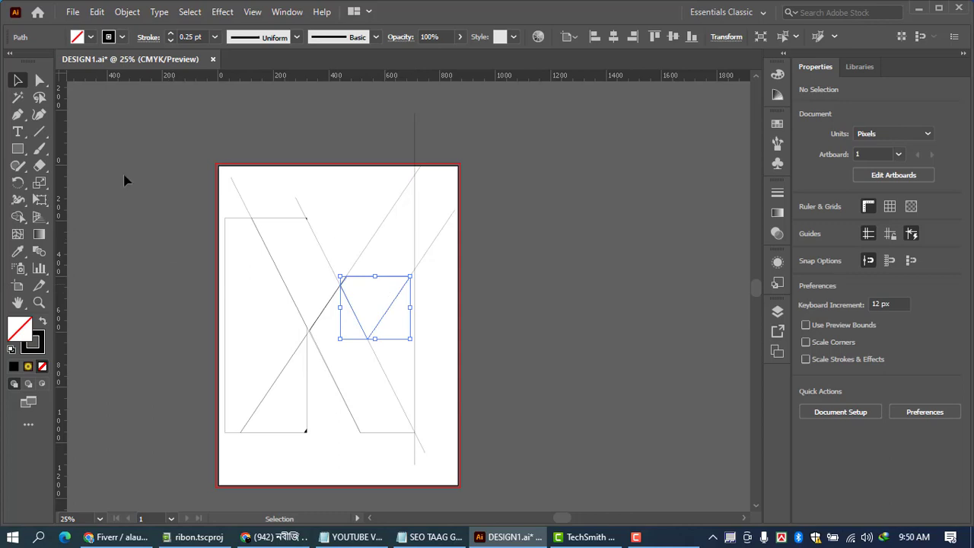
{"action": "left_click", "coordinate": [38, 80]}
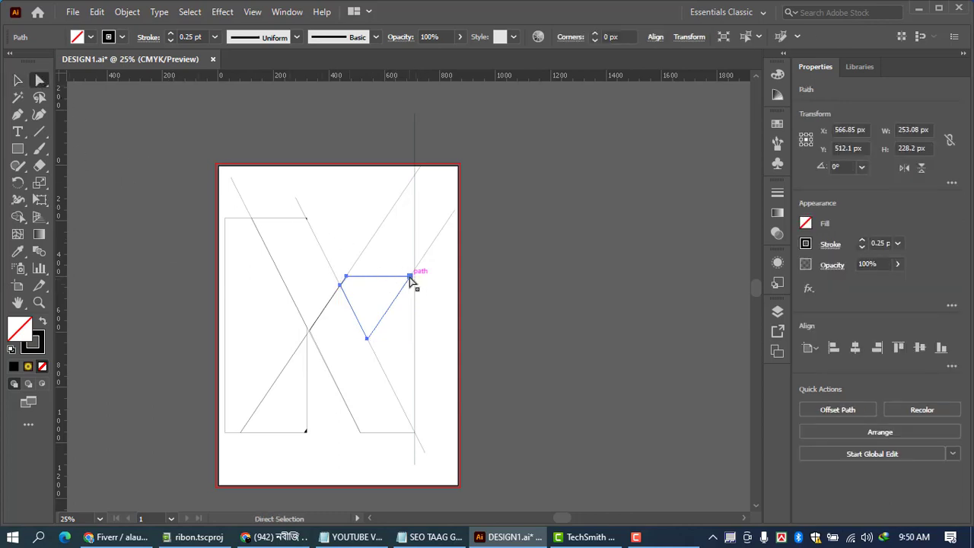
{"action": "left_click_drag", "start_coordinate": [411, 280], "coordinate": [412, 272]}
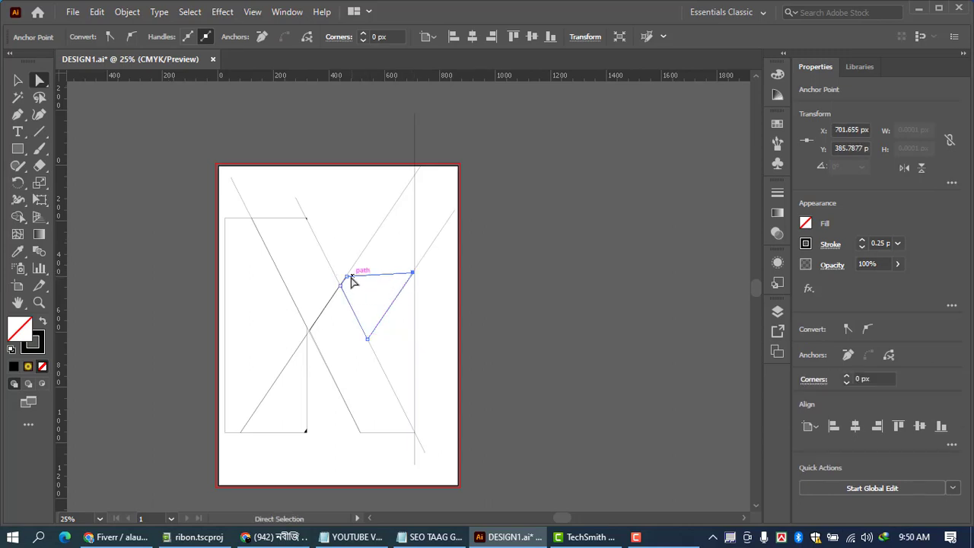
{"action": "left_click_drag", "start_coordinate": [348, 278], "coordinate": [415, 177]}
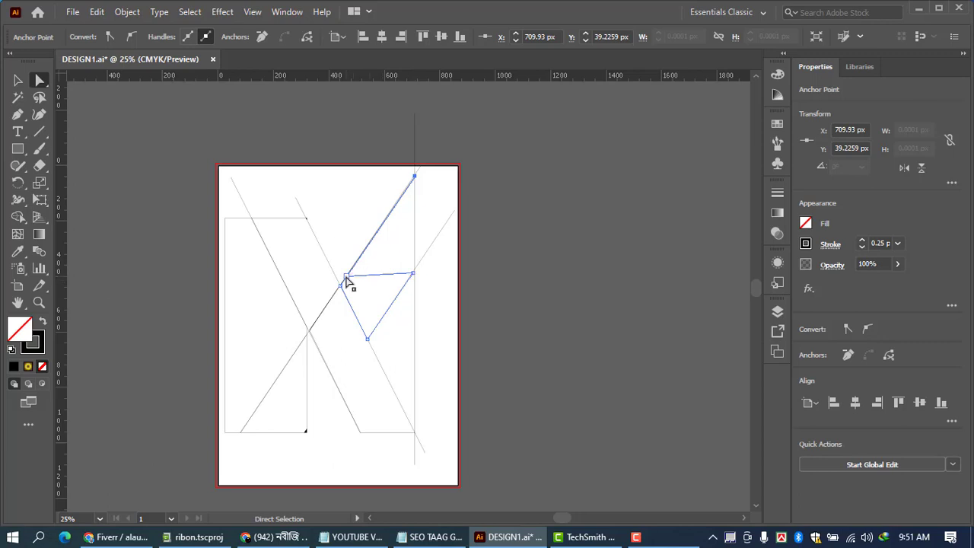
{"action": "left_click_drag", "start_coordinate": [347, 281], "coordinate": [416, 176]}
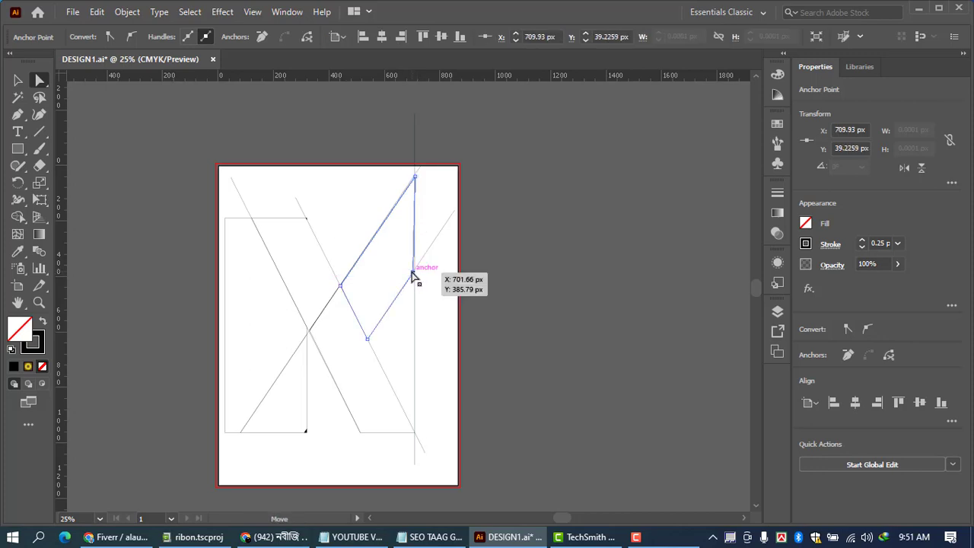
{"action": "left_click_drag", "start_coordinate": [414, 274], "coordinate": [416, 271]}
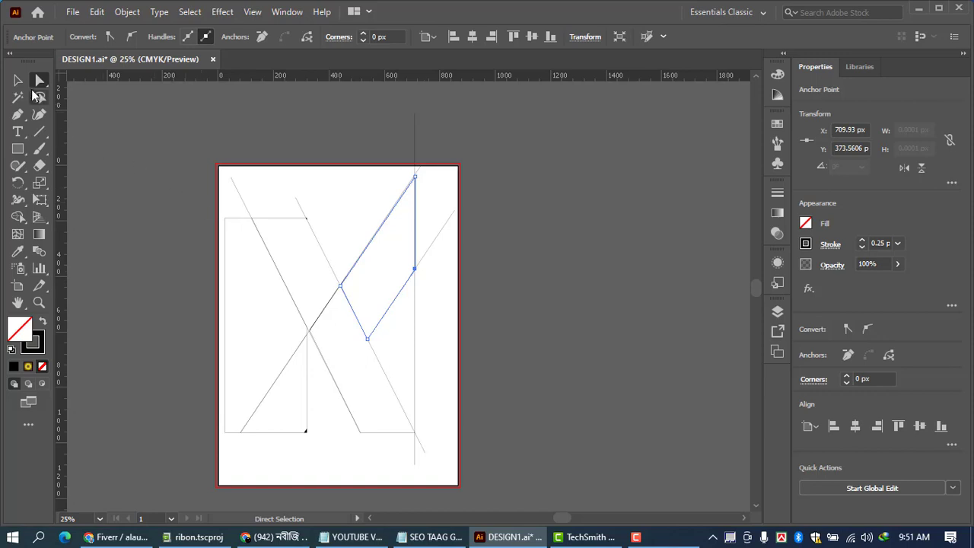
{"action": "key", "text": "v"}
{"action": "left_click", "coordinate": [169, 245]}
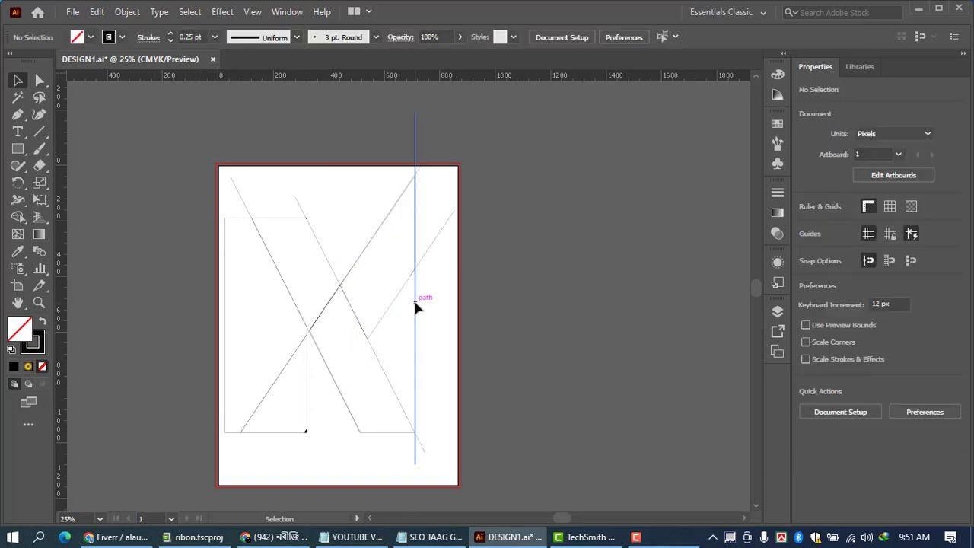
Step: Delete the vertical guide line and the leftover diagonal line ends beyond the upper arm
{"action": "left_click", "coordinate": [414, 146]}
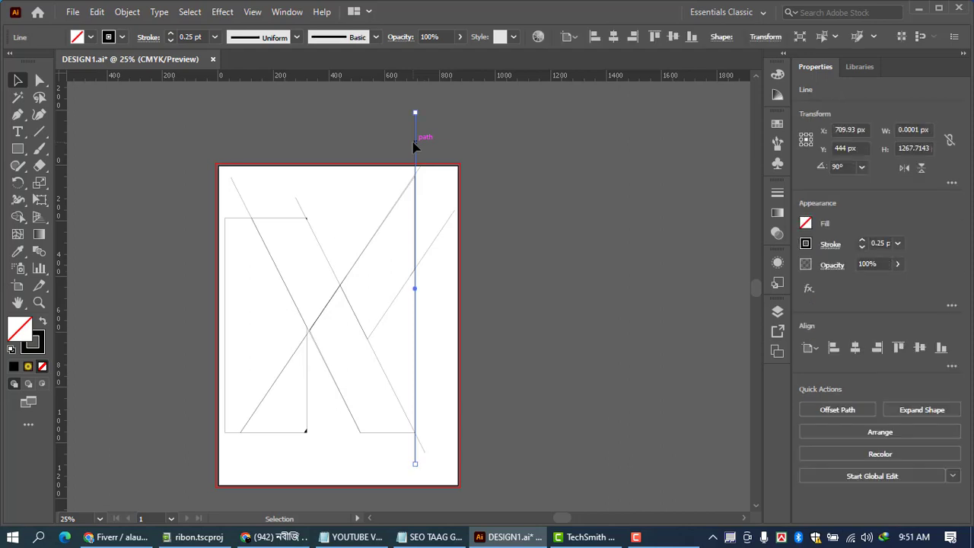
{"action": "key", "text": "Delete"}
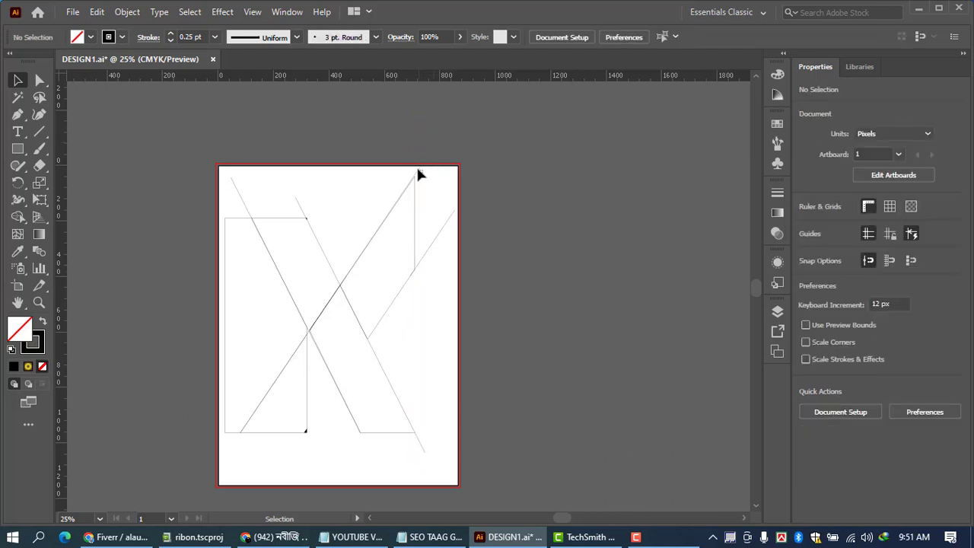
{"action": "left_click", "coordinate": [418, 169]}
{"action": "left_click", "coordinate": [448, 213]}
{"action": "left_click", "coordinate": [441, 226]}
{"action": "key", "text": "Delete"}
Step: Delete the leftover line ends below the lower leg and above the upper-left diagonal strip
{"action": "left_click_drag", "start_coordinate": [401, 447], "coordinate": [426, 439]}
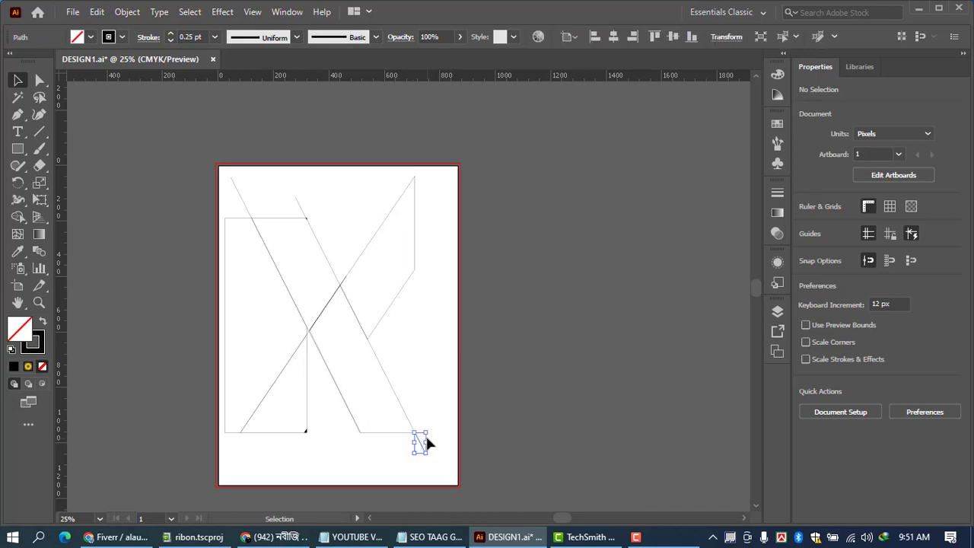
{"action": "key", "text": "Delete"}
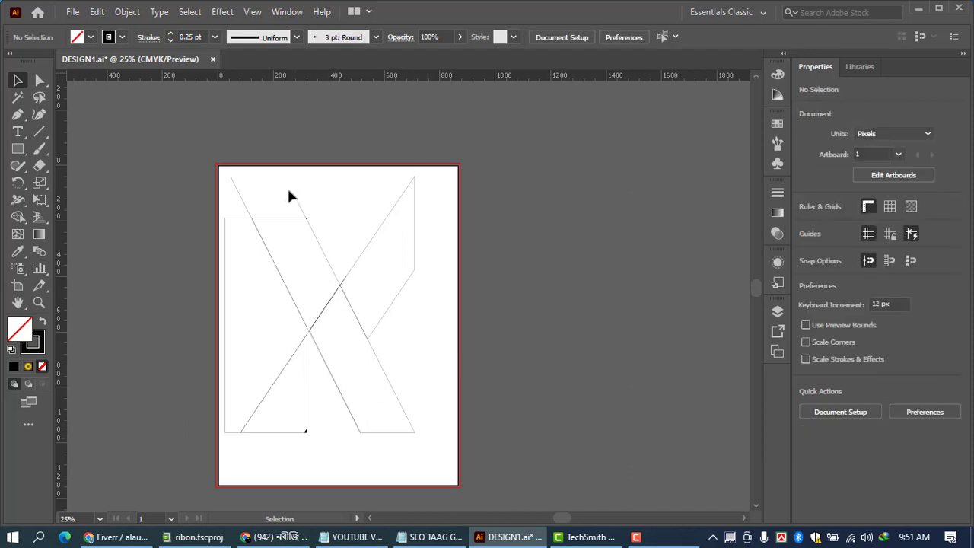
{"action": "left_click_drag", "start_coordinate": [253, 195], "coordinate": [325, 210]}
{"action": "key", "text": "Delete"}
Step: Nudge the left stem piece 24 px to the left, away from the diagonal strips, and deselect it
{"action": "left_click", "coordinate": [226, 343]}
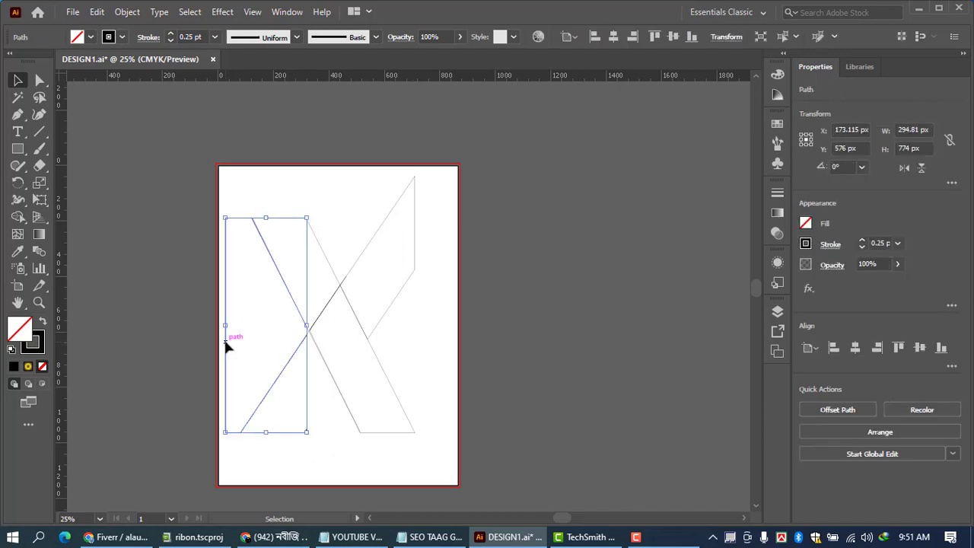
{"action": "key", "text": "Left"}
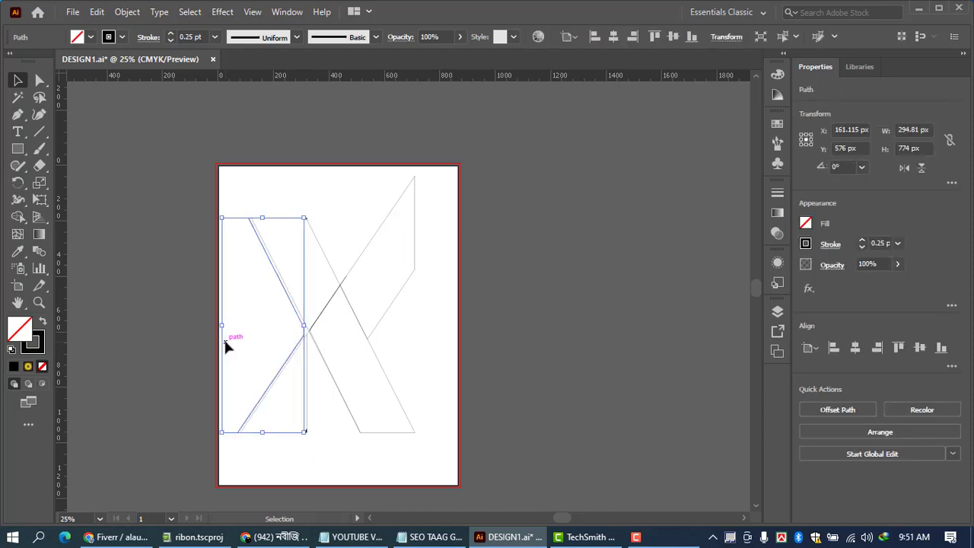
{"action": "key", "text": "Left"}
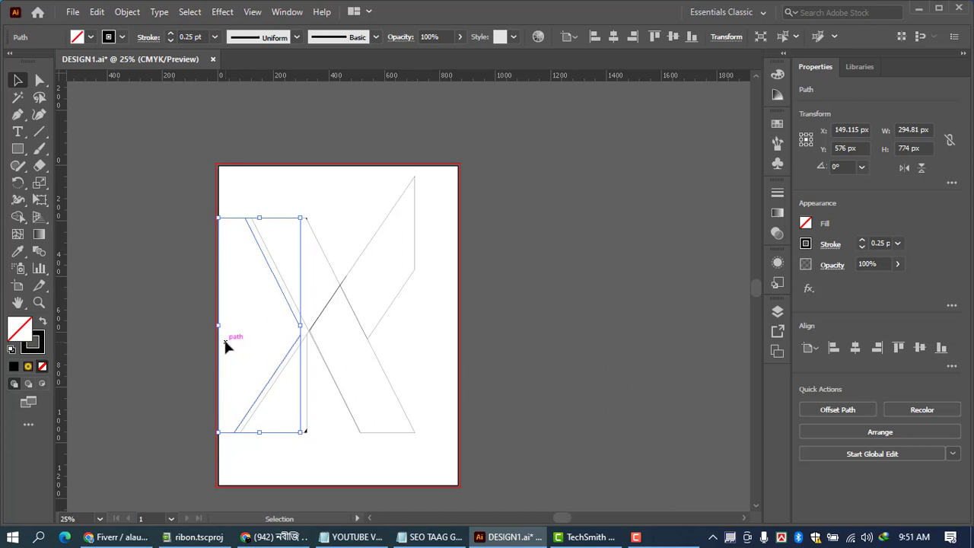
{"action": "left_click", "coordinate": [429, 370]}
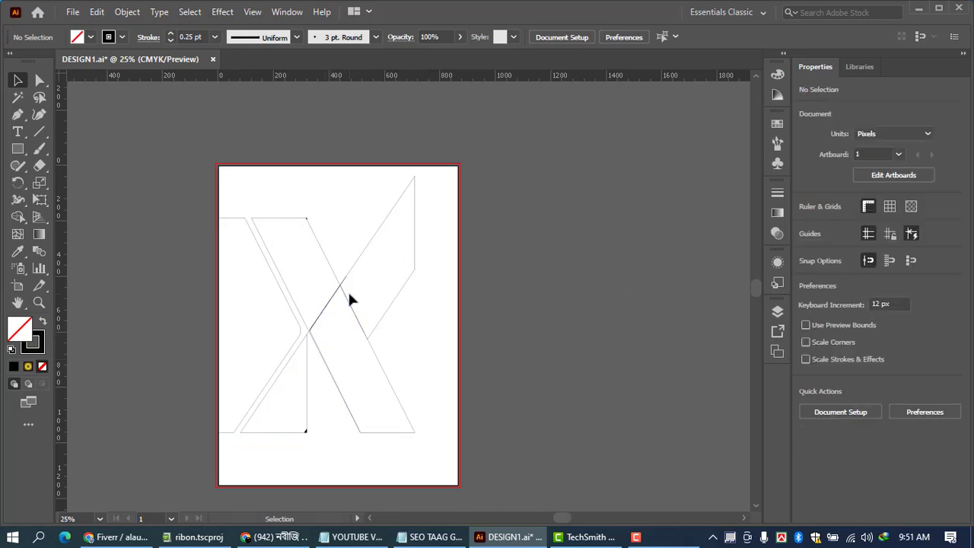
Step: Offset the lower diagonal strip's path by 20 px with miter joins and a miter limit of 4
{"action": "left_click", "coordinate": [392, 390]}
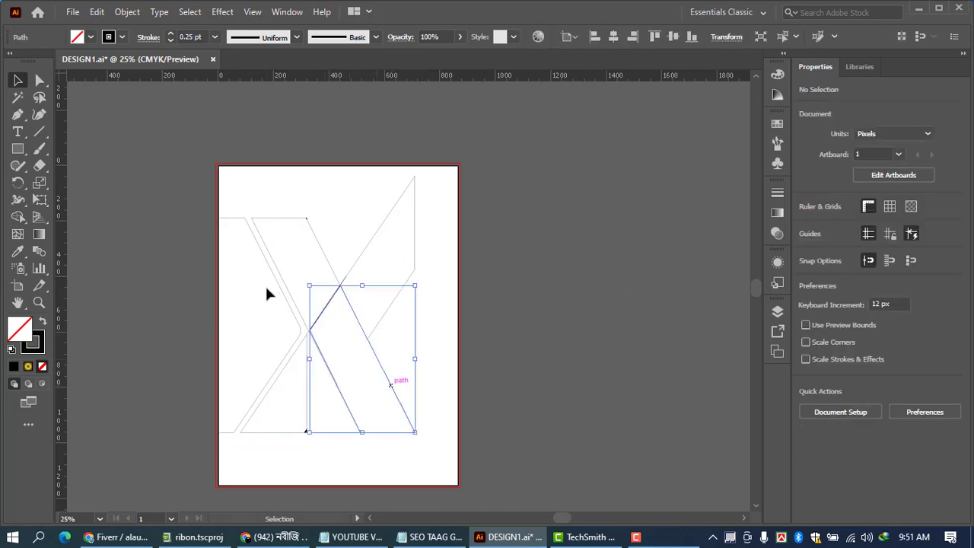
{"action": "left_click", "coordinate": [129, 14]}
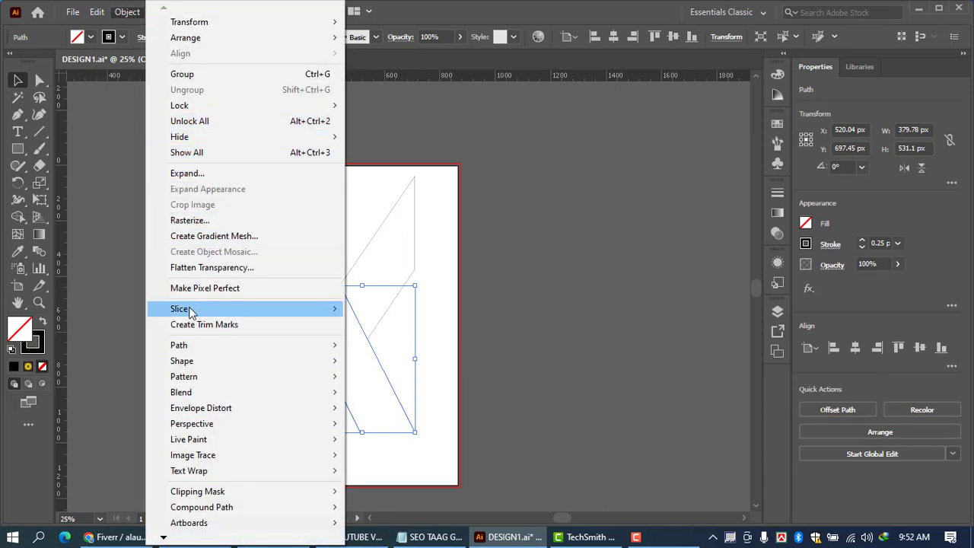
{"action": "mouse_move", "coordinate": [200, 347]}
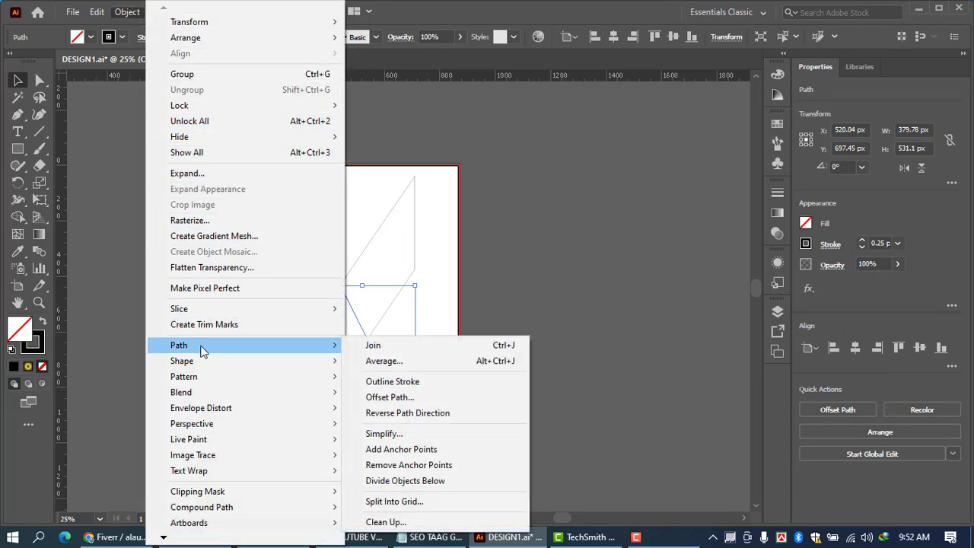
{"action": "left_click", "coordinate": [387, 397]}
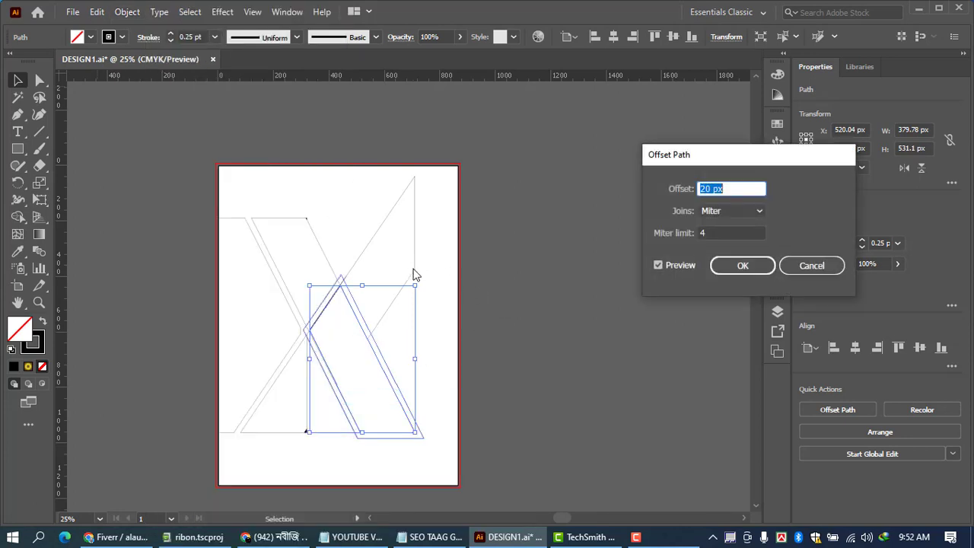
{"action": "left_click", "coordinate": [739, 264]}
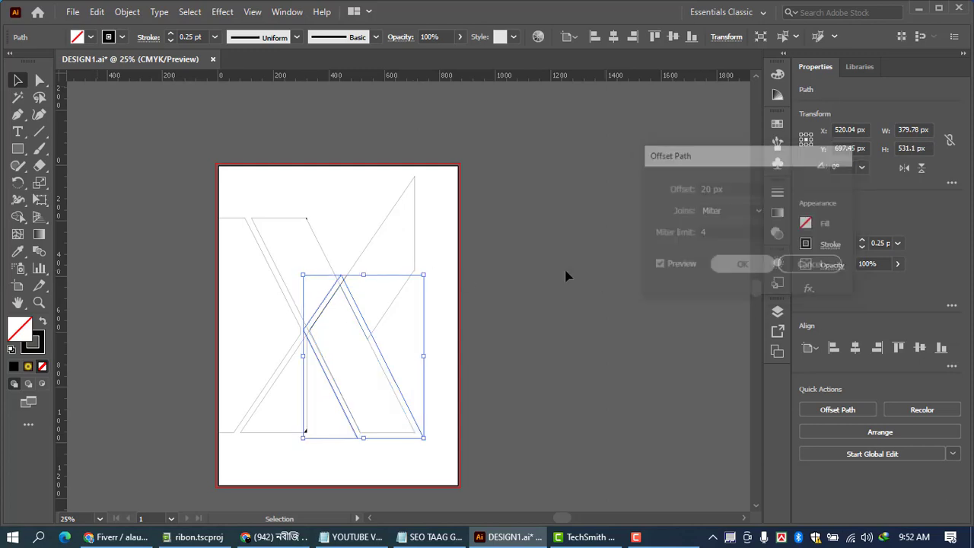
Step: Divide the offset outline together with the upper arm, upper-left diagonal strip and lower-left leg using Pathfinder Divide, and deselect the result
{"action": "left_click", "coordinate": [414, 263], "text": "shift"}
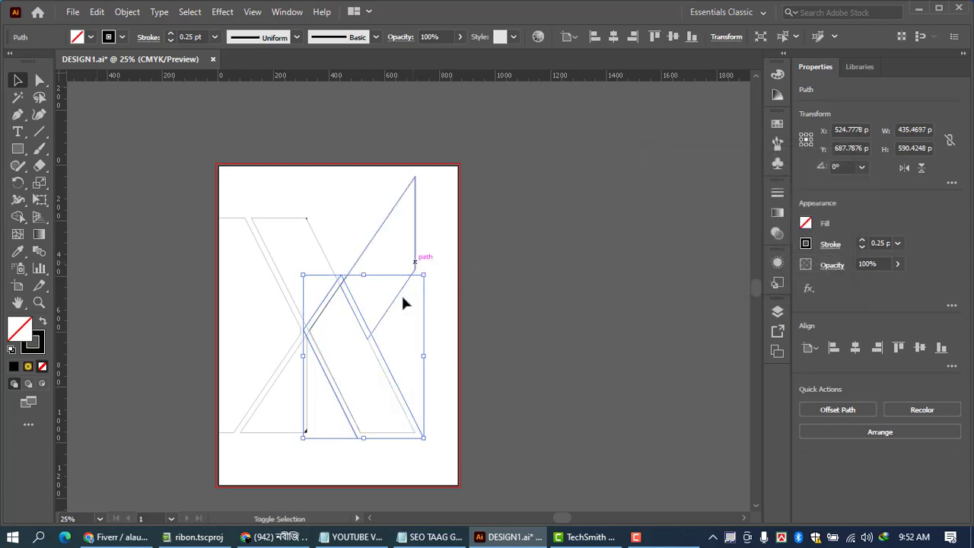
{"action": "left_click", "coordinate": [302, 307], "text": "shift"}
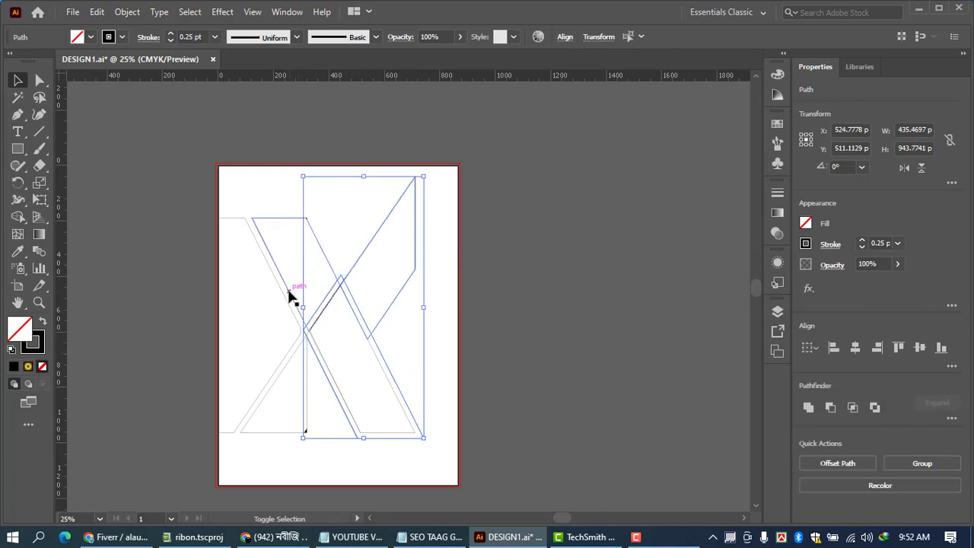
{"action": "left_click", "coordinate": [308, 380], "text": "shift"}
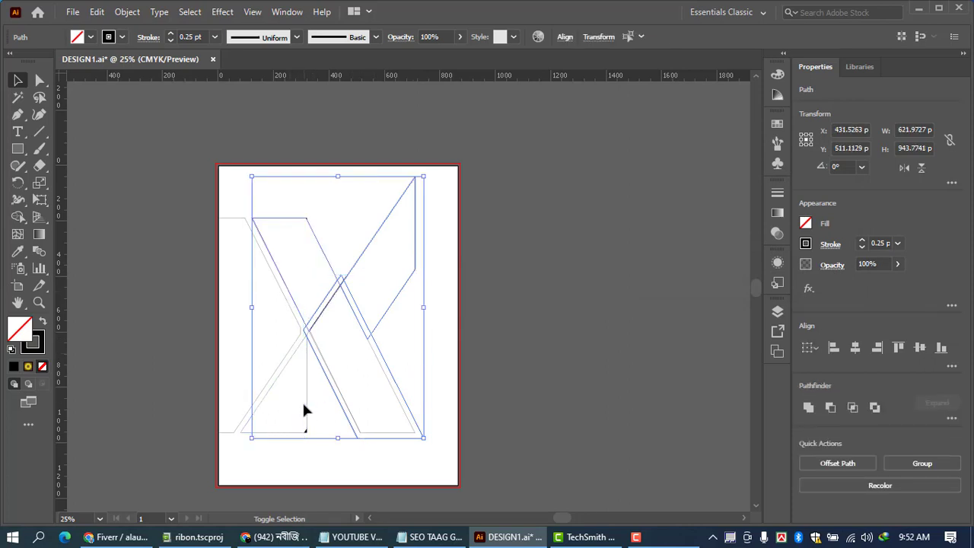
{"action": "left_click", "coordinate": [307, 404], "text": "shift"}
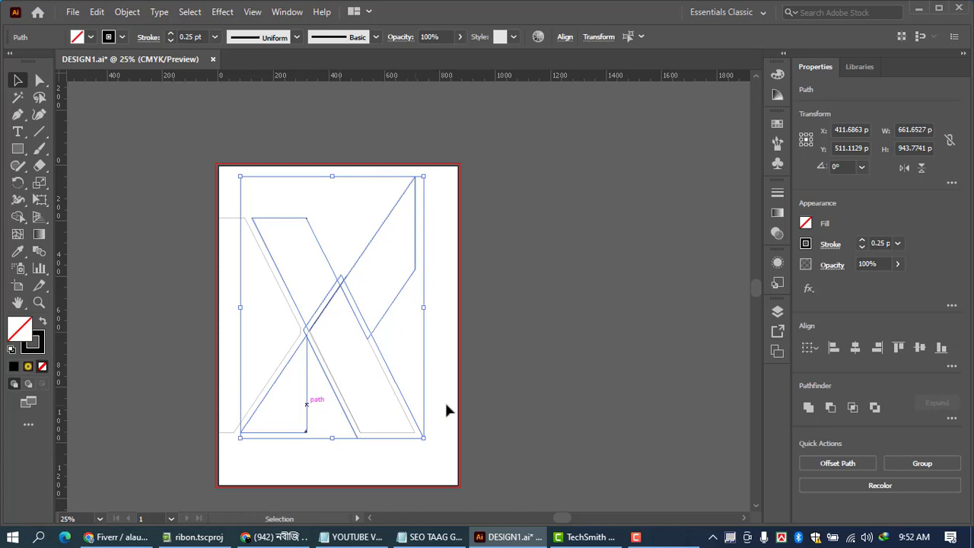
{"action": "left_click", "coordinate": [951, 418]}
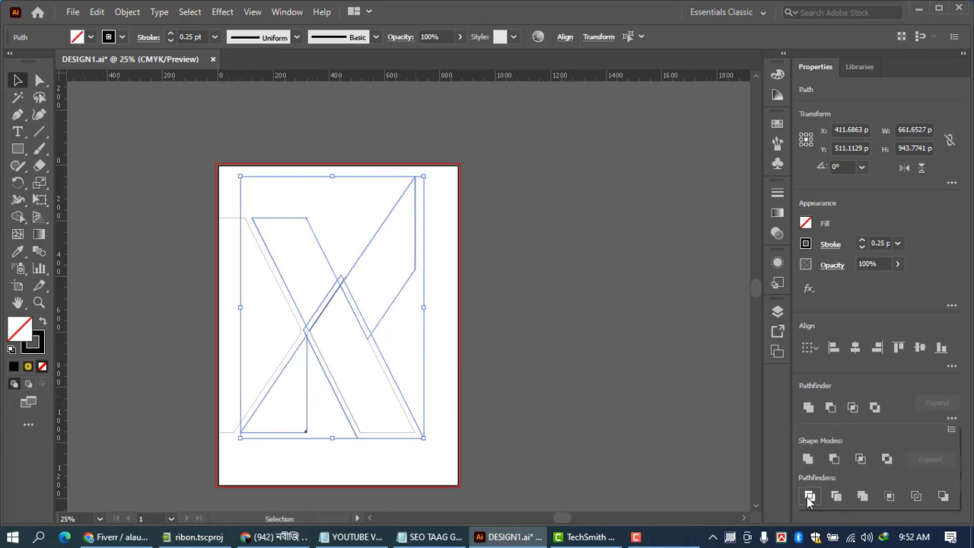
{"action": "left_click", "coordinate": [809, 495]}
{"action": "left_click", "coordinate": [426, 339]}
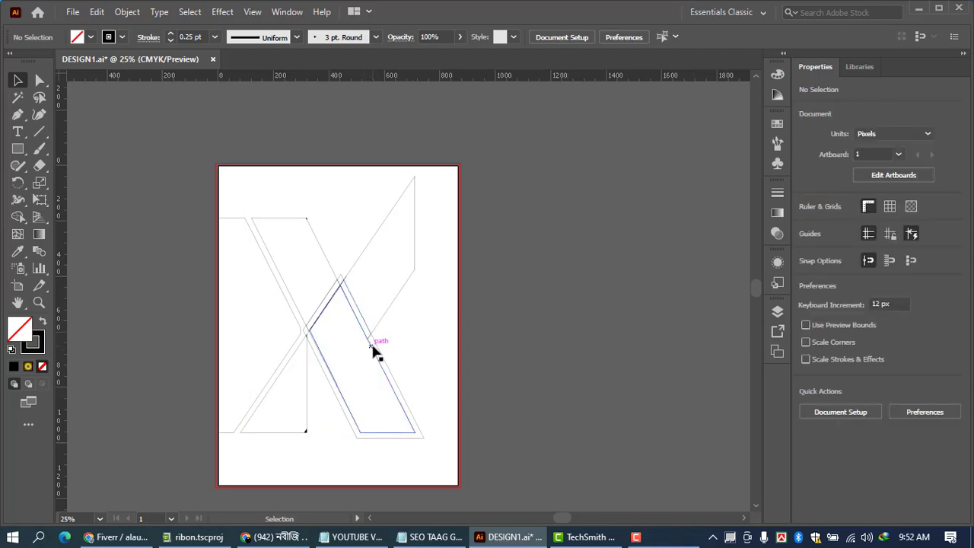
Step: Ungroup the divided pieces and deselect them
{"action": "left_click", "coordinate": [381, 350]}
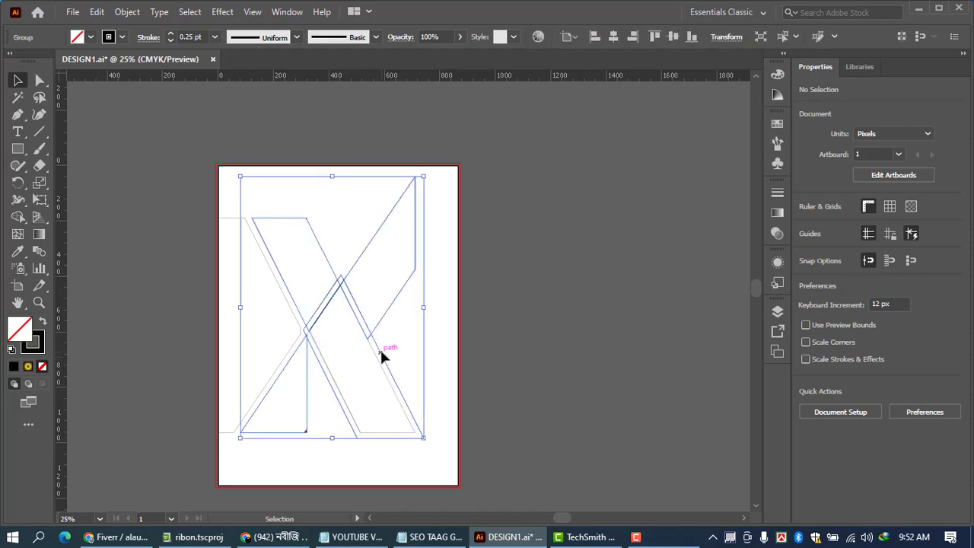
{"action": "right_click", "coordinate": [380, 349]}
{"action": "left_click", "coordinate": [446, 221]}
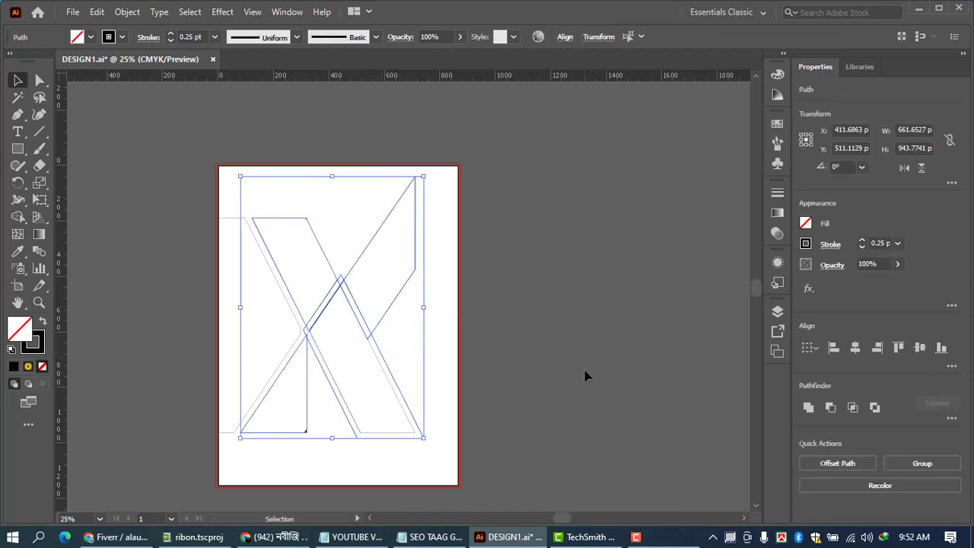
{"action": "left_click", "coordinate": [374, 337]}
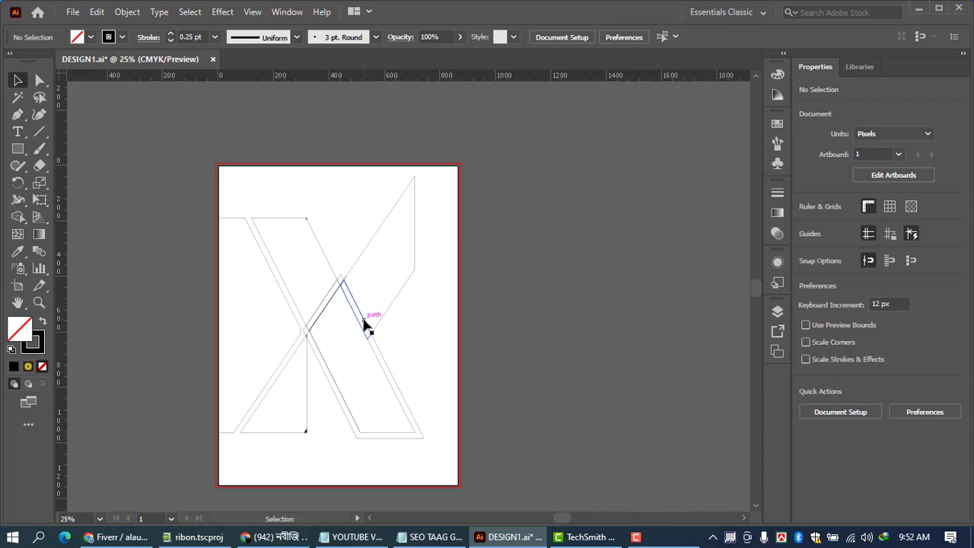
Step: Delete the overlap slivers where the offset outline cuts the upper arm, upper-left diagonal strip and lower-left leg
{"action": "left_click", "coordinate": [365, 325]}
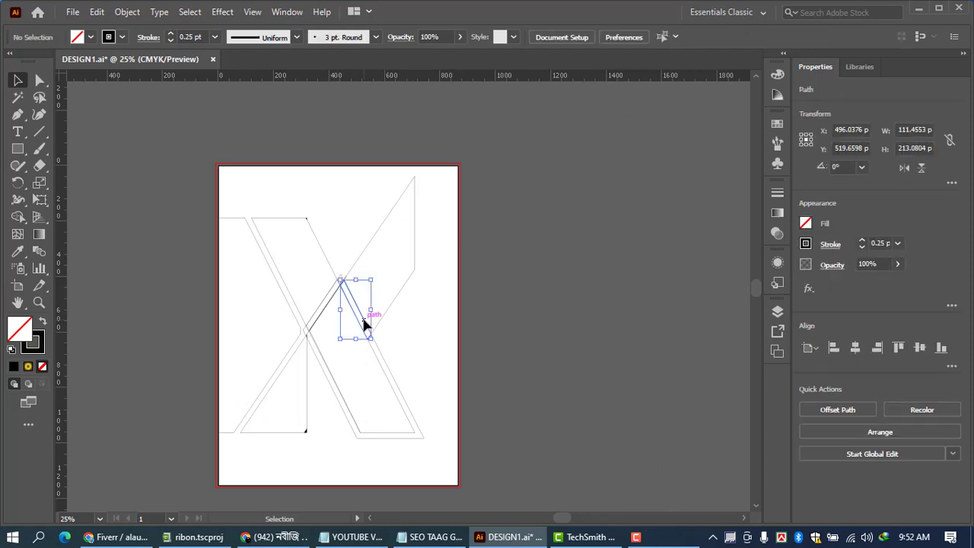
{"action": "left_click", "coordinate": [364, 323]}
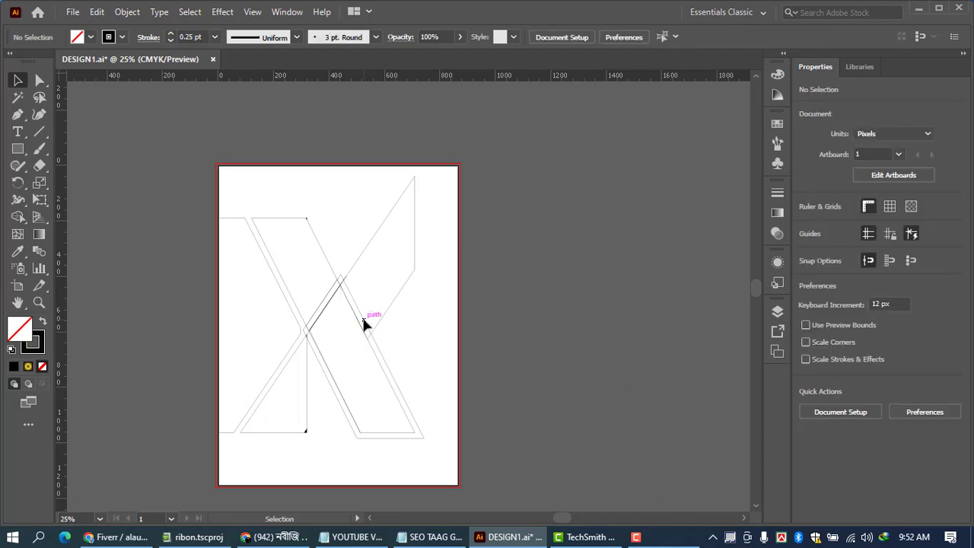
{"action": "left_click", "coordinate": [319, 313]}
{"action": "left_click", "coordinate": [318, 307]}
{"action": "left_click", "coordinate": [308, 336]}
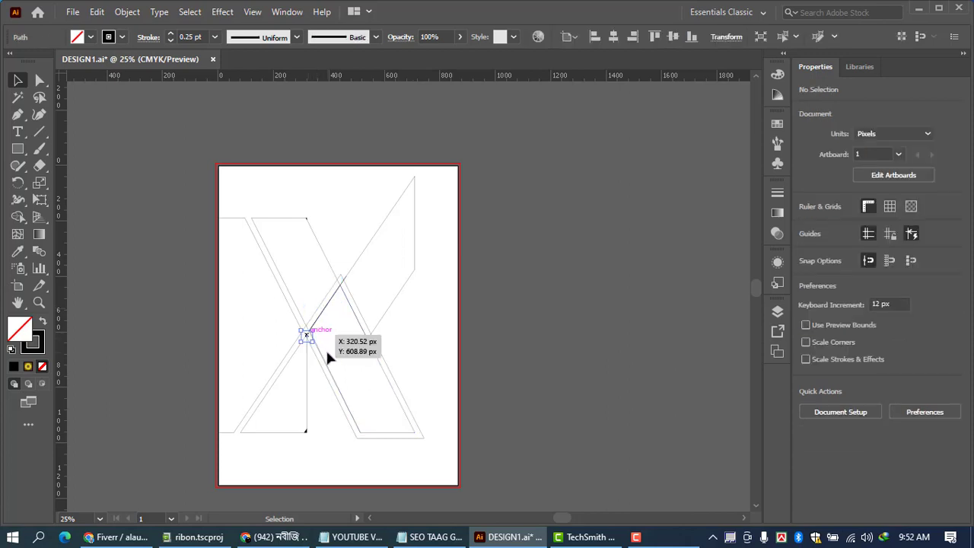
{"action": "left_click", "coordinate": [327, 351]}
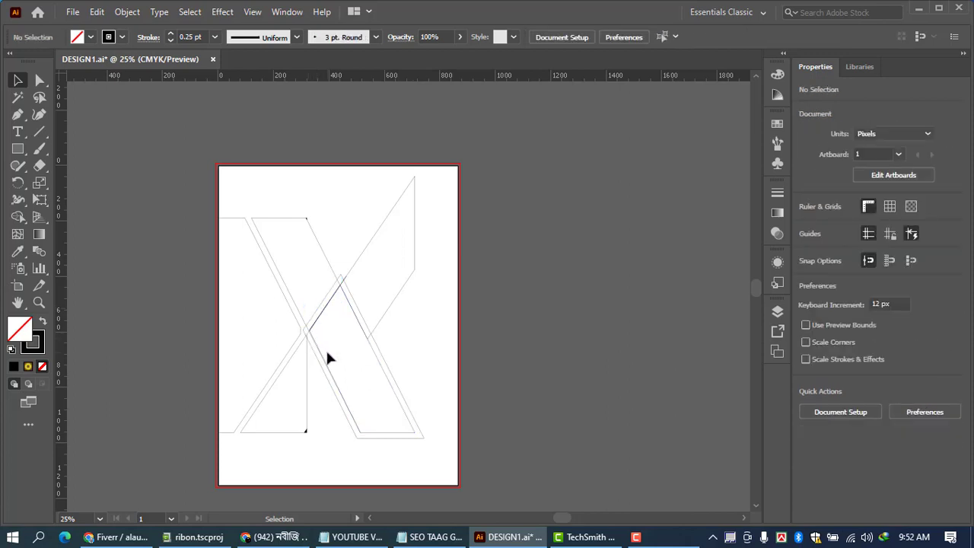
Step: Delete the remaining offset outline around the lower diagonal strip and the leftover black compound path at the centre
{"action": "left_click", "coordinate": [324, 369]}
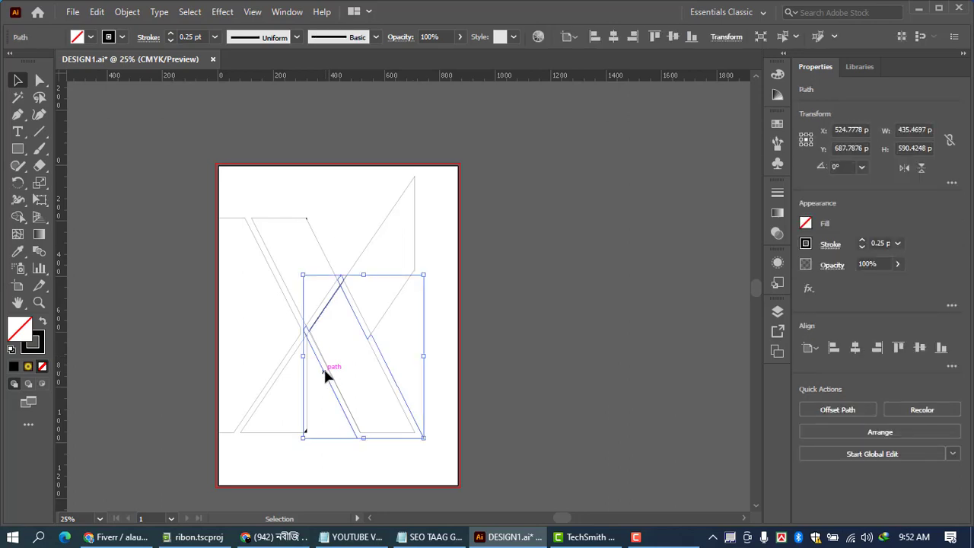
{"action": "key", "text": "Delete"}
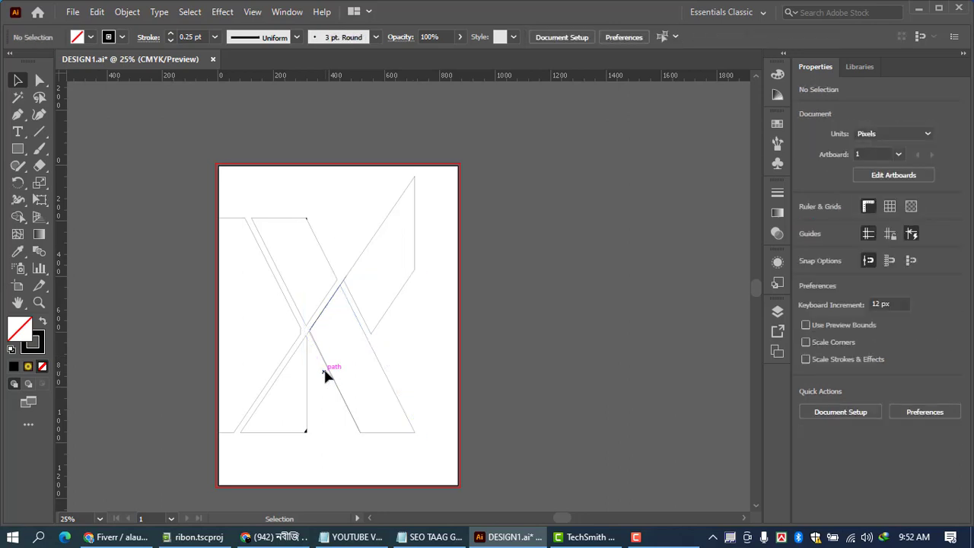
{"action": "left_click", "coordinate": [341, 288]}
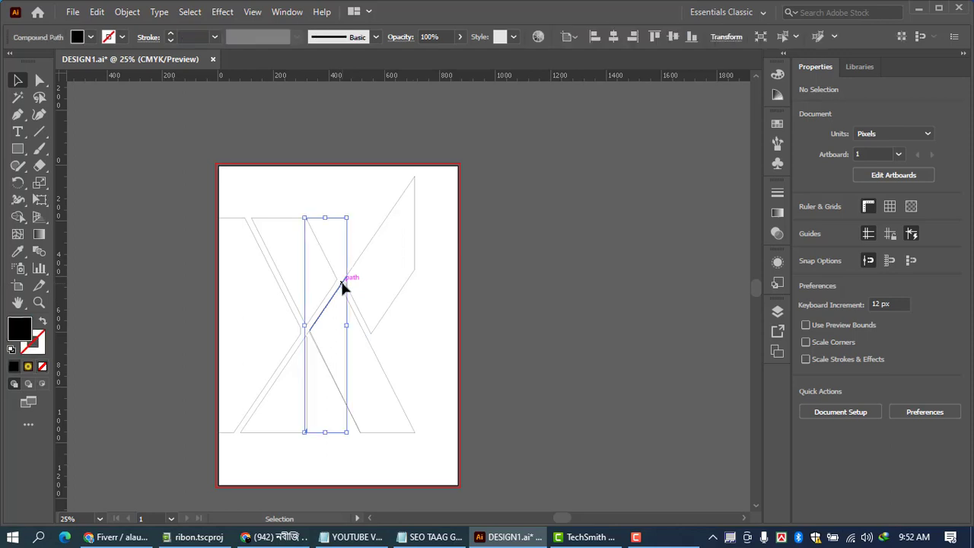
{"action": "key", "text": "Delete"}
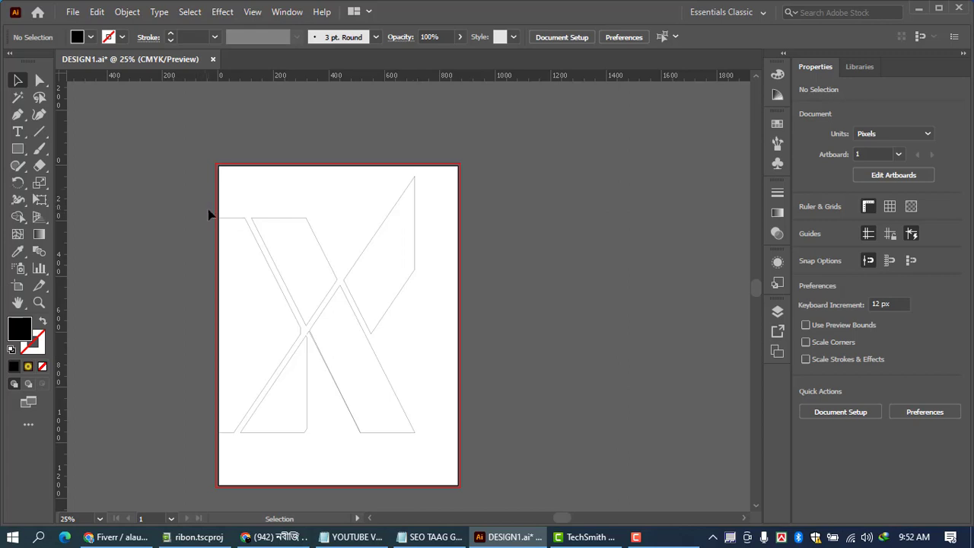
Step: Swap fill and stroke on the upper arm and the lower-left leg to make both solid black
{"action": "left_click", "coordinate": [373, 330]}
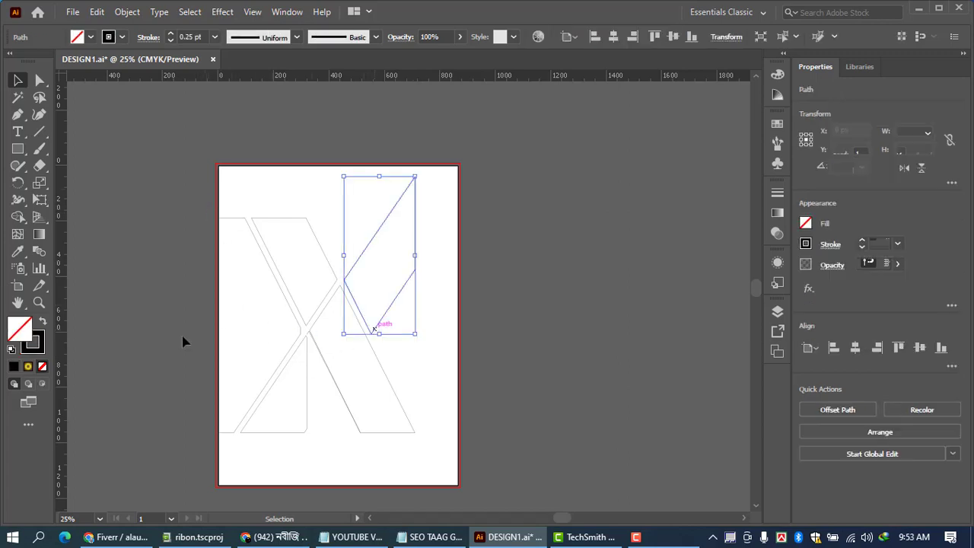
{"action": "left_click", "coordinate": [44, 323]}
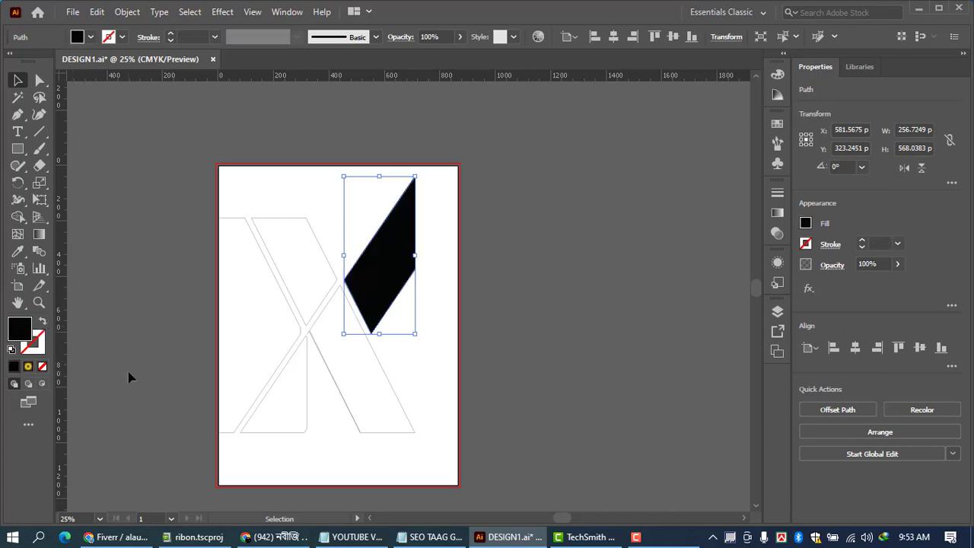
{"action": "left_click", "coordinate": [266, 448]}
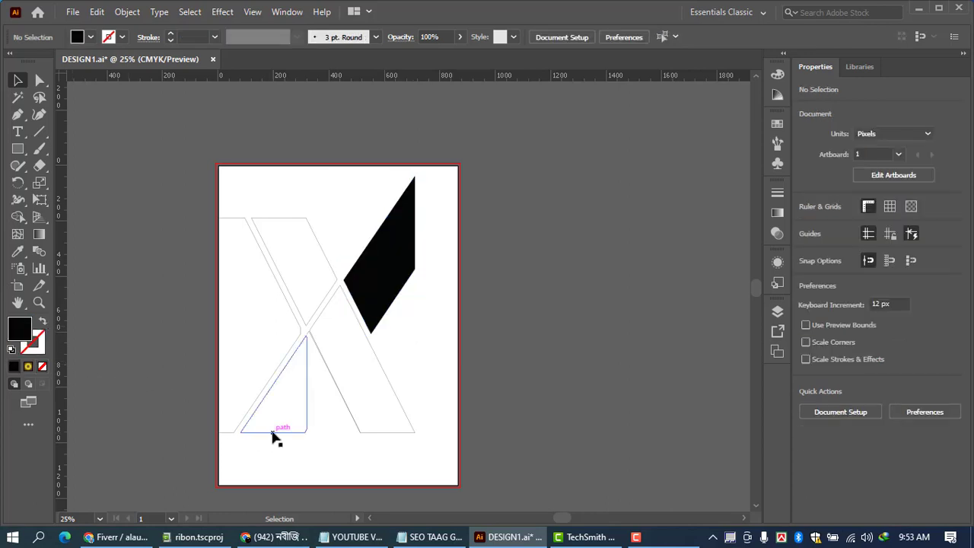
{"action": "left_click", "coordinate": [272, 431]}
{"action": "left_click", "coordinate": [43, 323]}
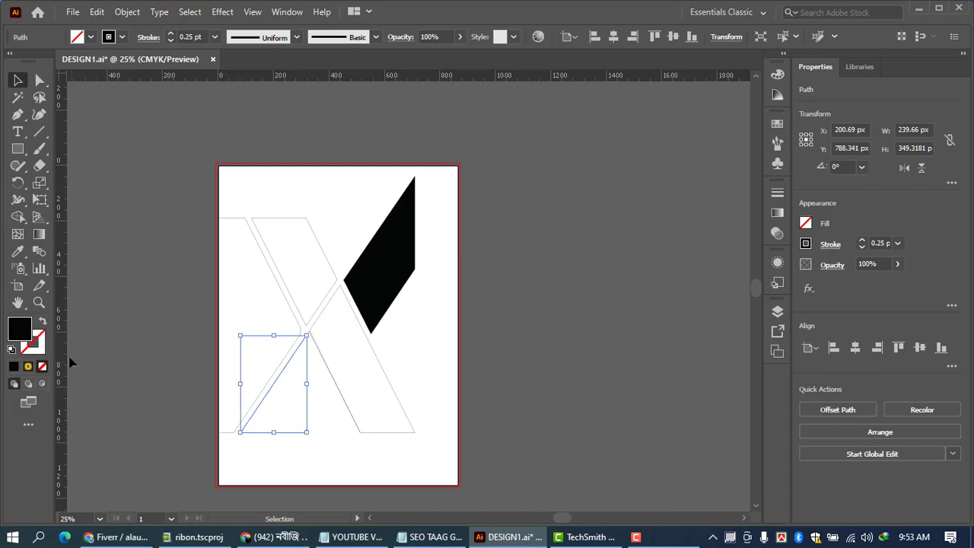
{"action": "left_click", "coordinate": [194, 413]}
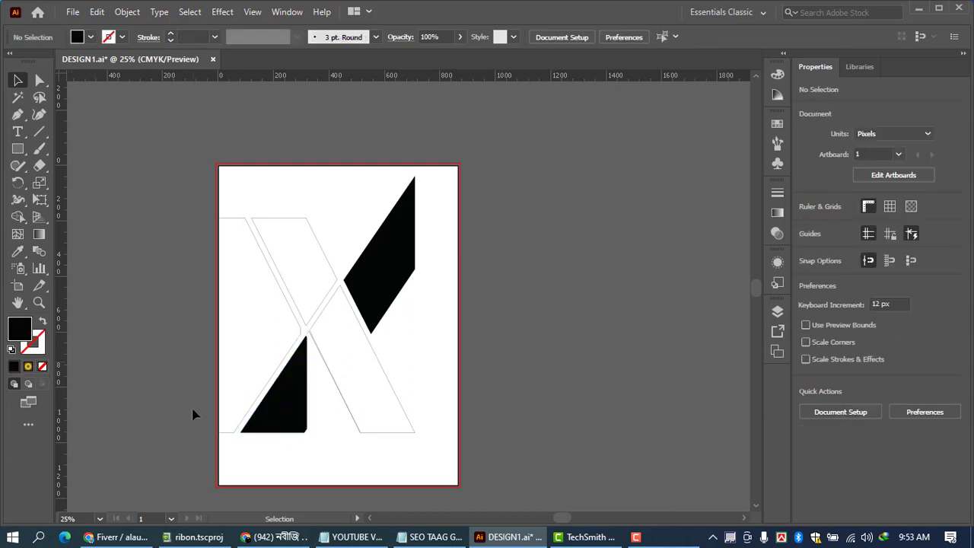
Step: Set the lower diagonal strip's stroke weight to 10 pt and deselect it
{"action": "left_click", "coordinate": [390, 434]}
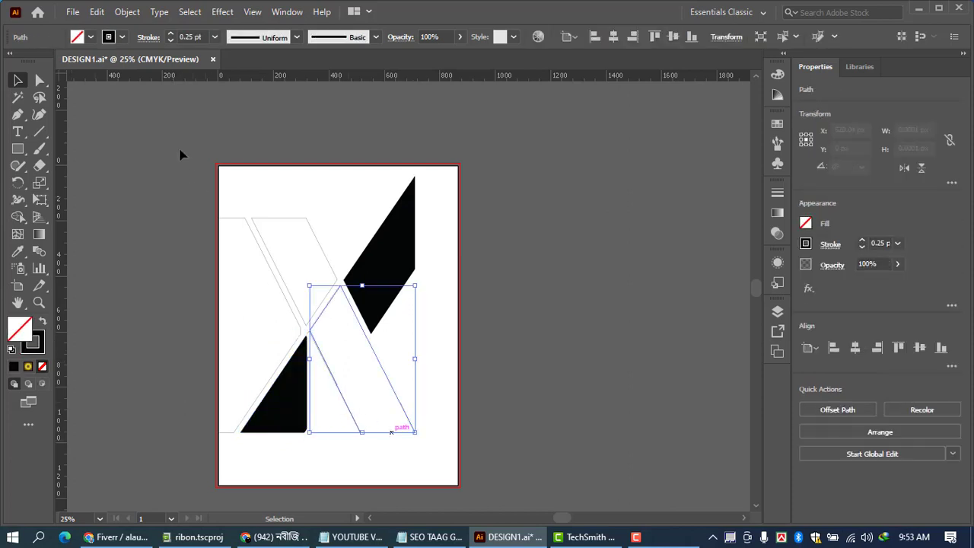
{"action": "left_click", "coordinate": [215, 38]}
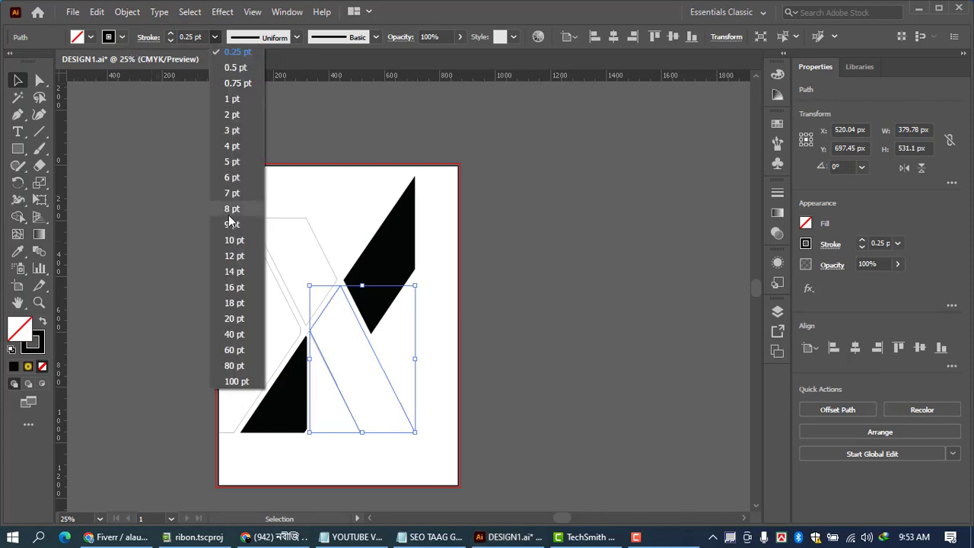
{"action": "left_click", "coordinate": [234, 240]}
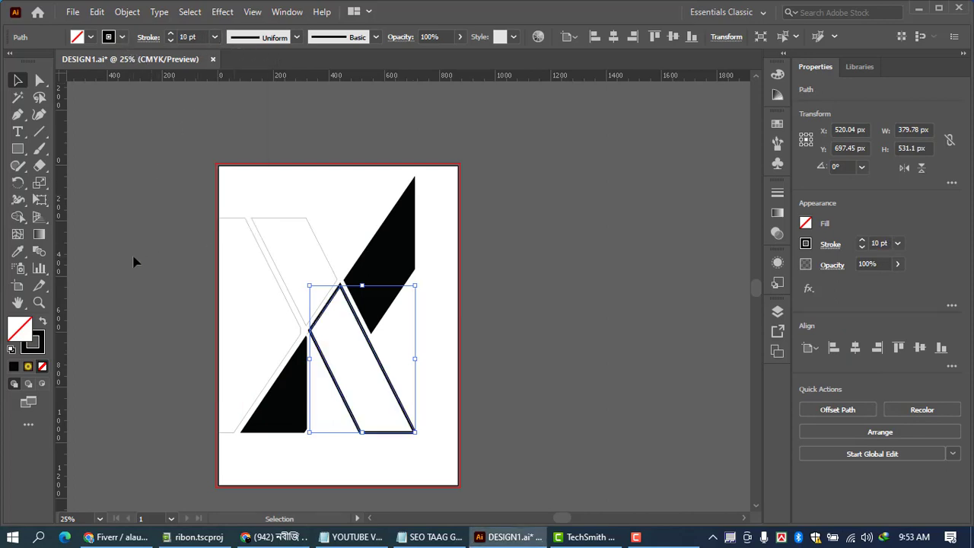
{"action": "left_click", "coordinate": [133, 262]}
Step: Swap fill and stroke on the upper-left diagonal strip to make it solid black, and deselect it
{"action": "left_click", "coordinate": [276, 220]}
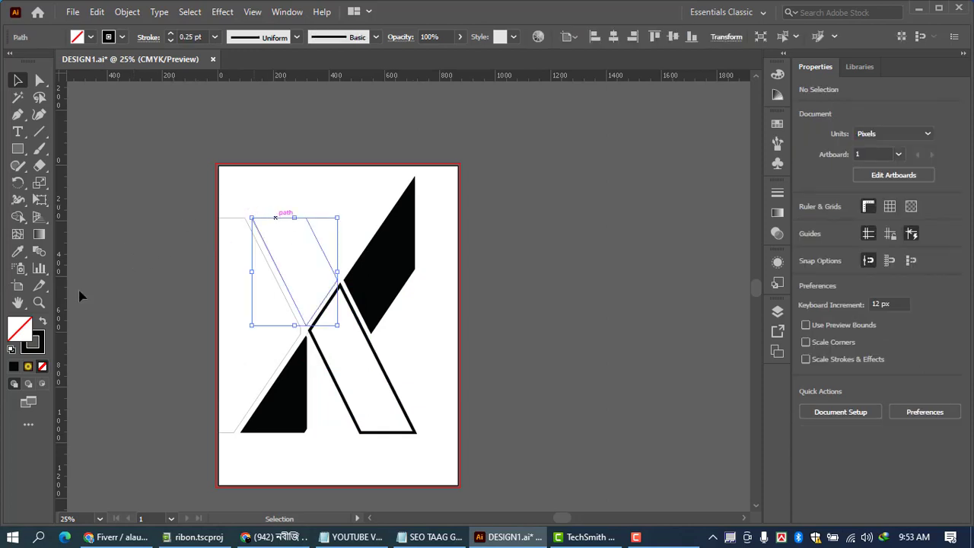
{"action": "left_click", "coordinate": [42, 322]}
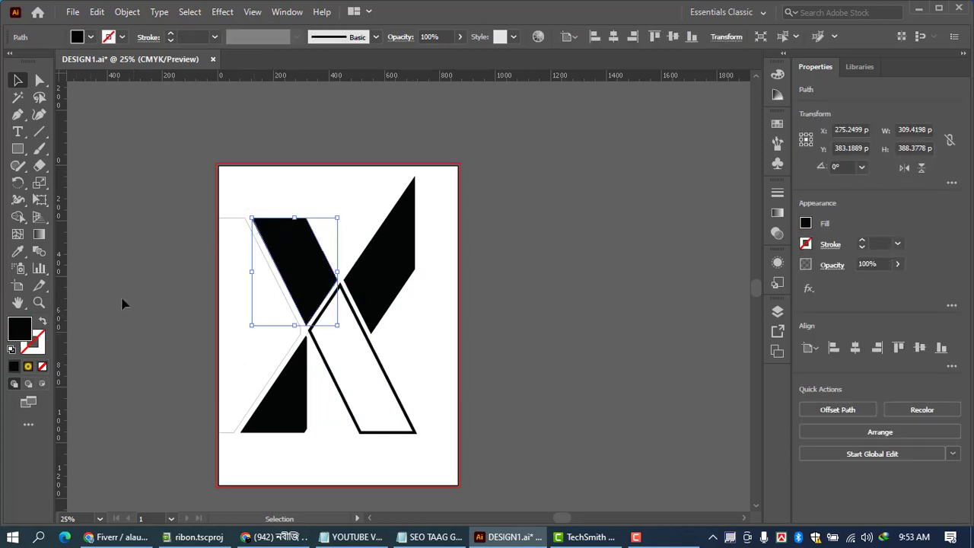
{"action": "left_click", "coordinate": [226, 239]}
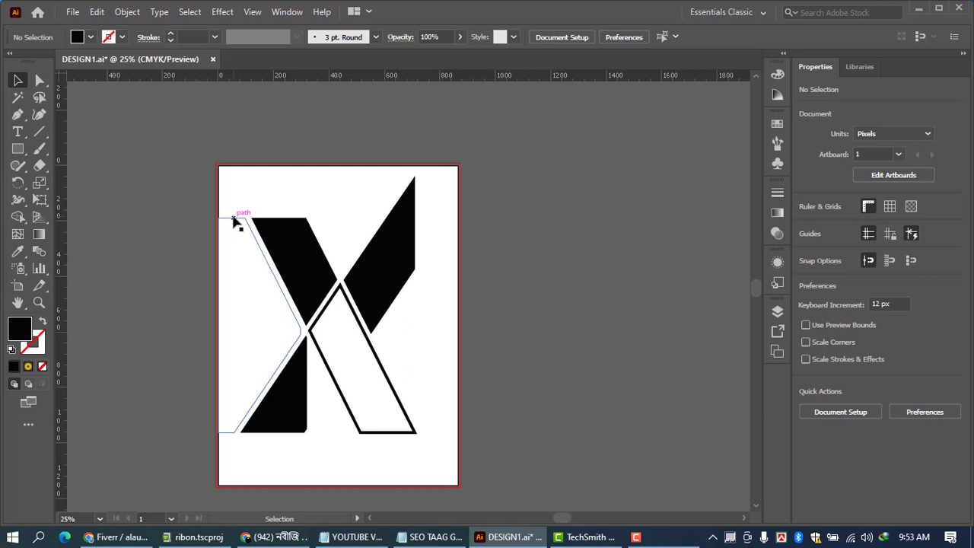
Step: Set the stroke weight of the outlined left-hand shape to 10 pt and deselect it
{"action": "left_click", "coordinate": [234, 221]}
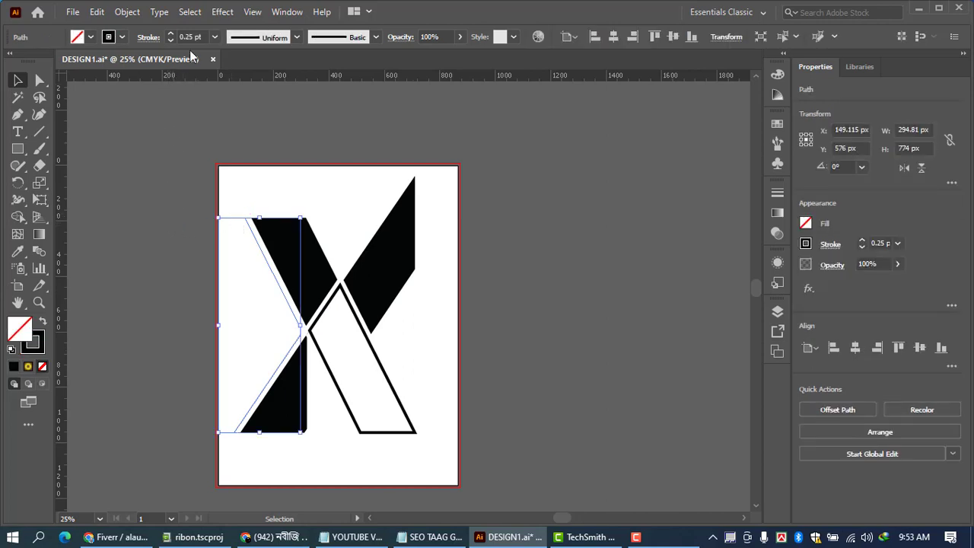
{"action": "left_click", "coordinate": [216, 38]}
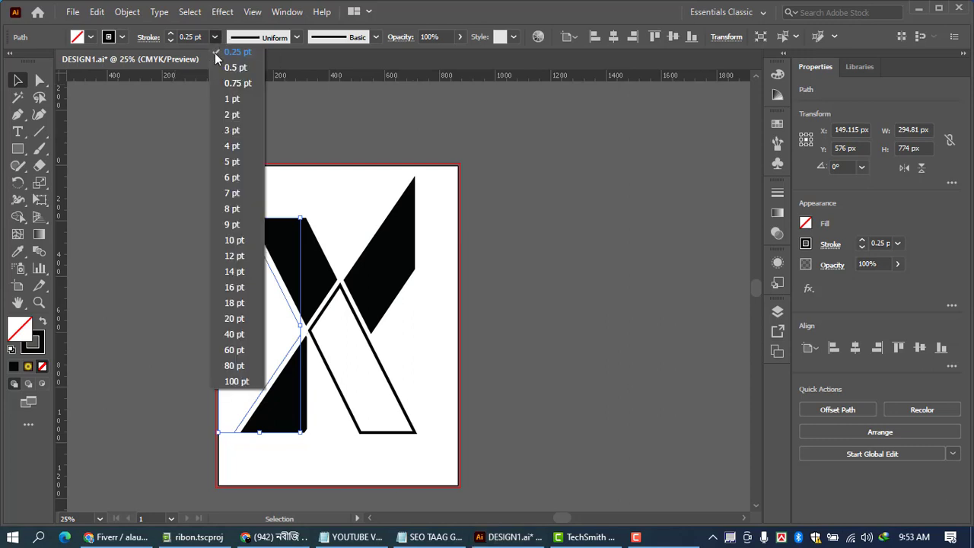
{"action": "left_click", "coordinate": [229, 241]}
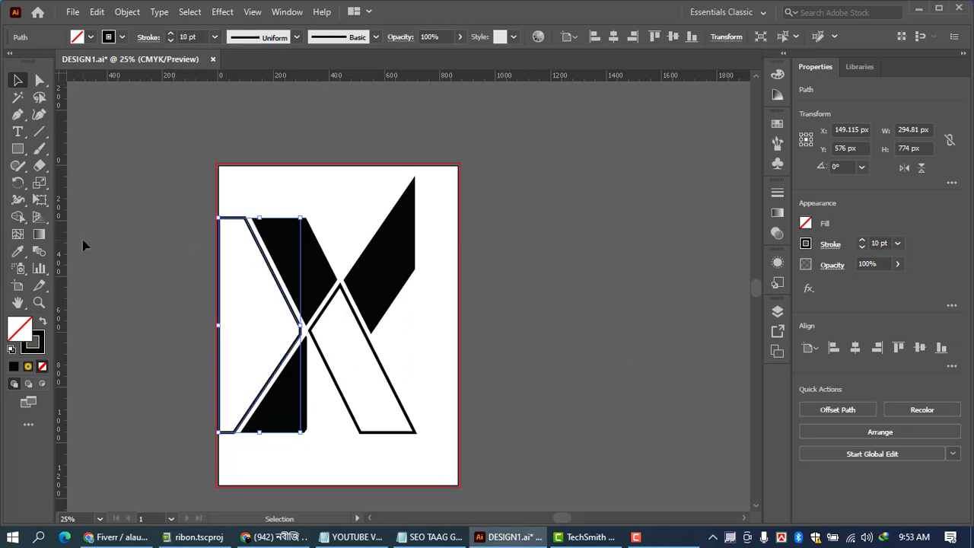
{"action": "left_click", "coordinate": [84, 245]}
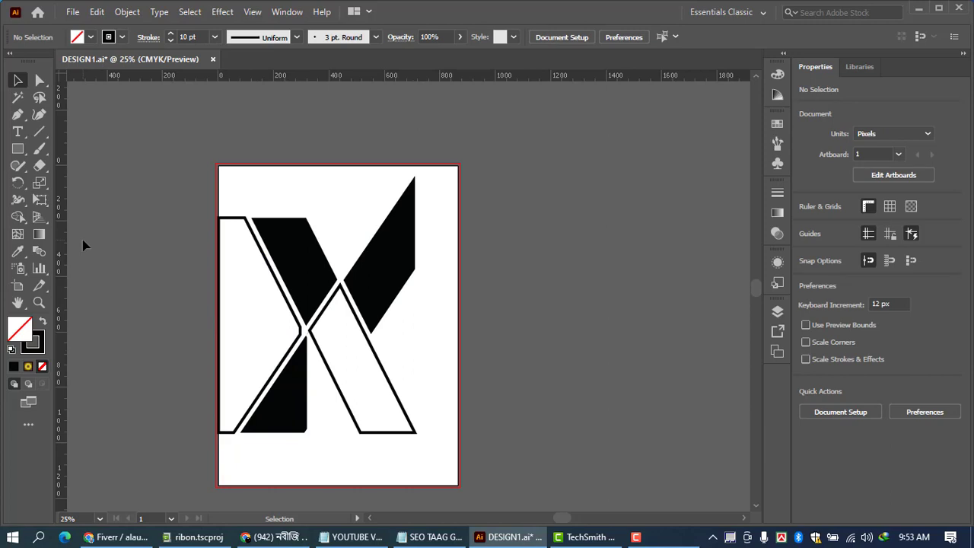
Step: Fill the upper-right arm with the RGB Blue swatch and make that swatch global
{"action": "left_click", "coordinate": [395, 274]}
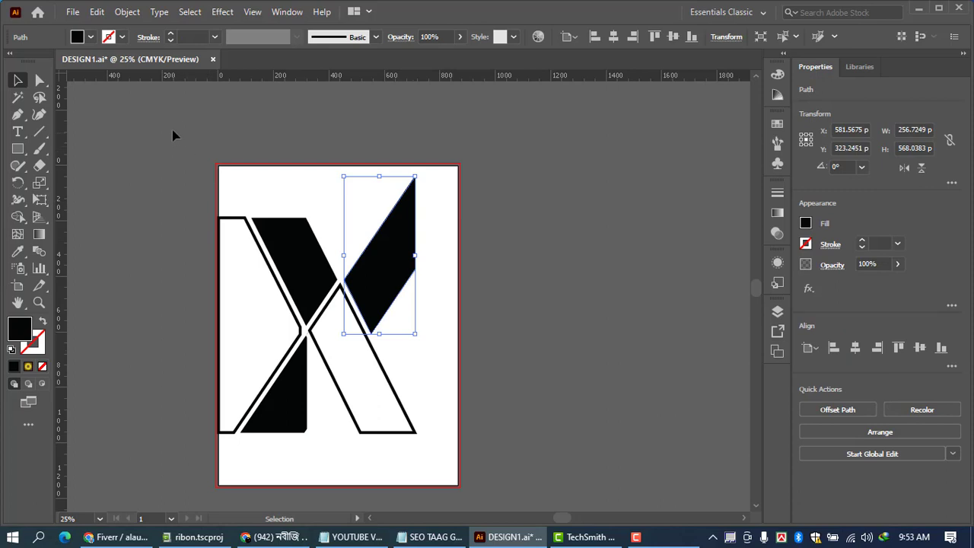
{"action": "left_click", "coordinate": [91, 36]}
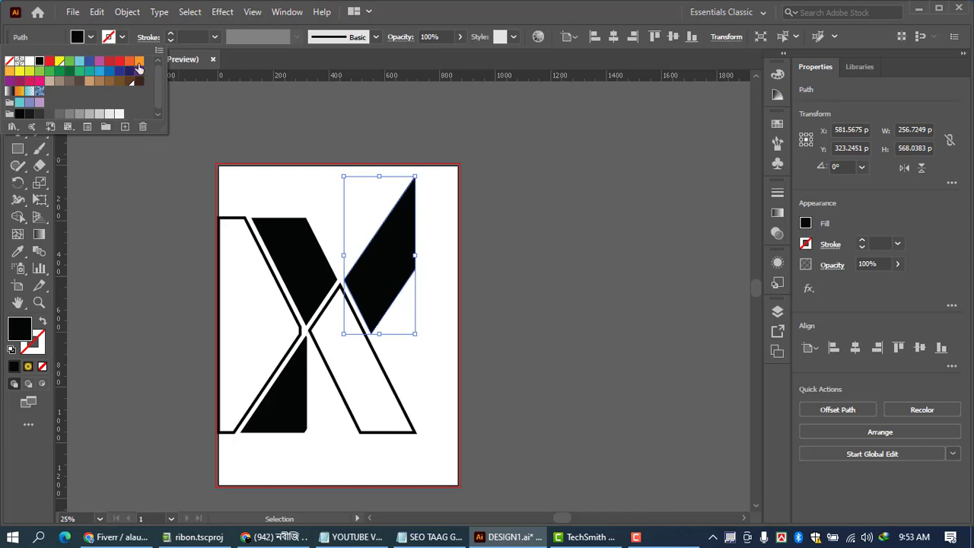
{"action": "left_click", "coordinate": [89, 61]}
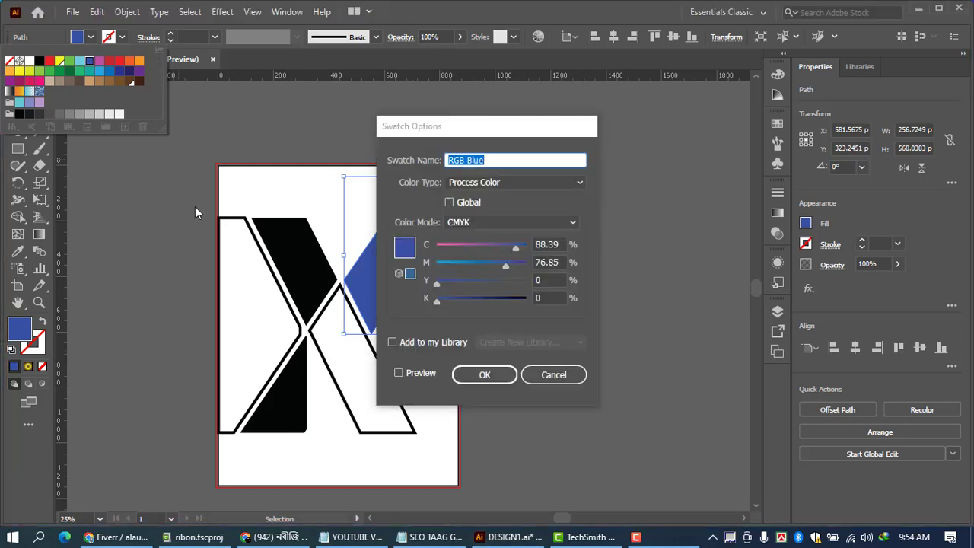
{"action": "left_click", "coordinate": [449, 202]}
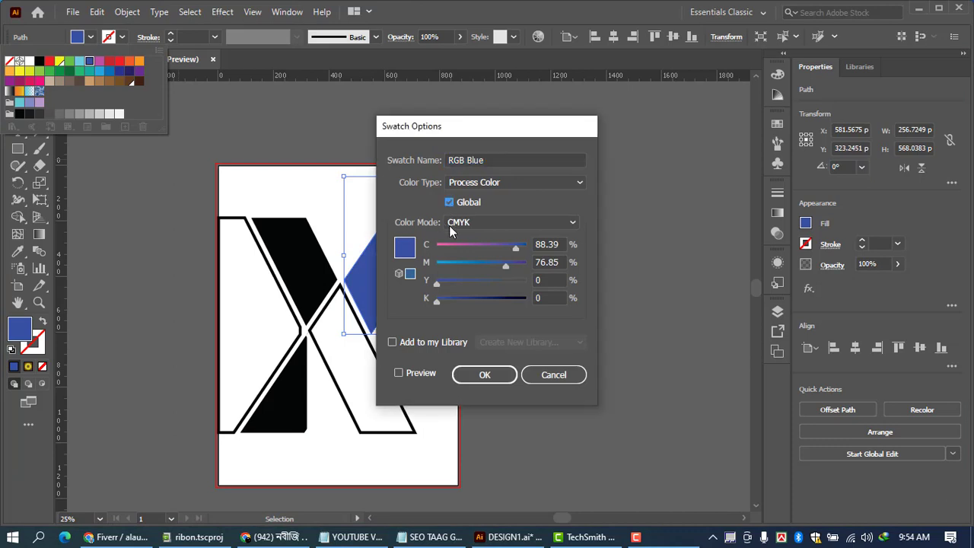
{"action": "left_click", "coordinate": [489, 378]}
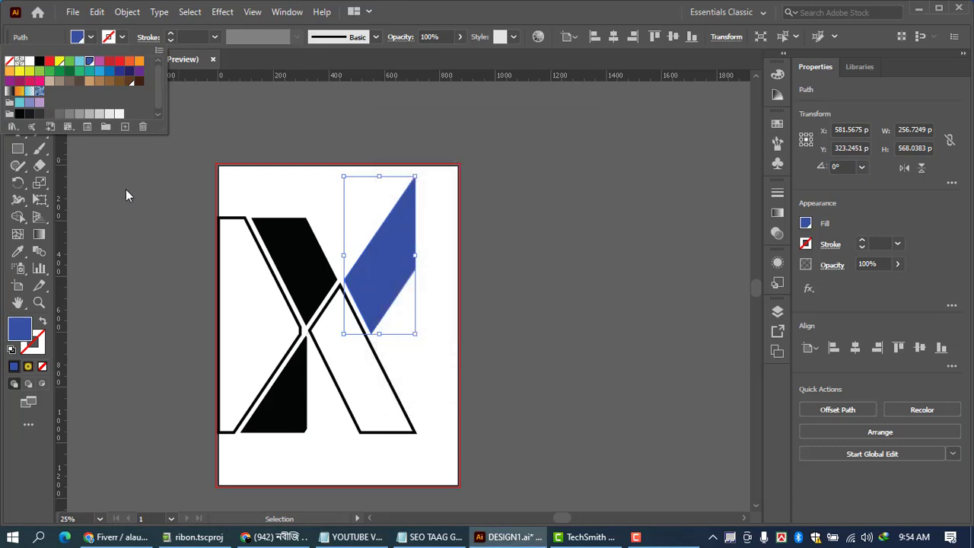
Step: Fill the upper-right arm with the RGB Cyan swatch and make that swatch global
{"action": "left_click", "coordinate": [79, 63]}
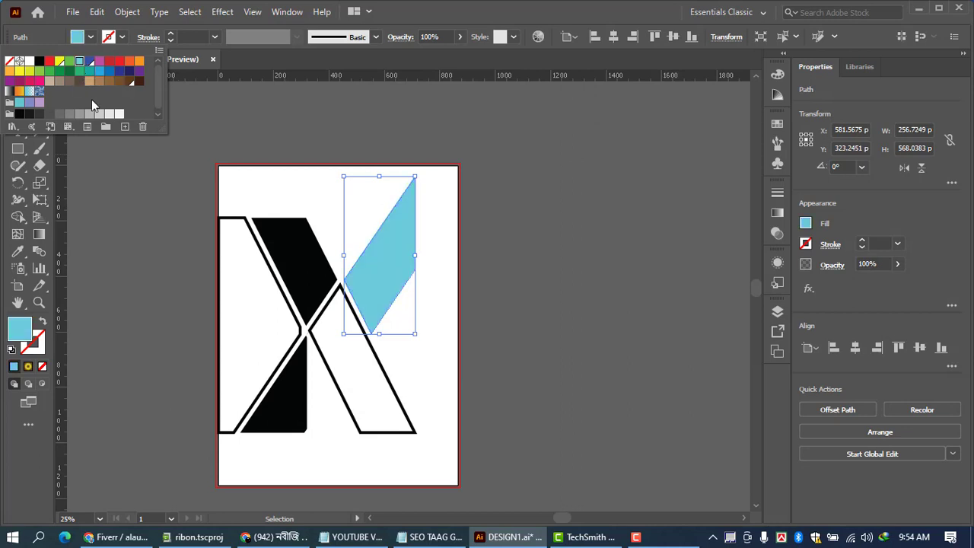
{"action": "left_click", "coordinate": [150, 202]}
{"action": "left_click", "coordinate": [169, 208]}
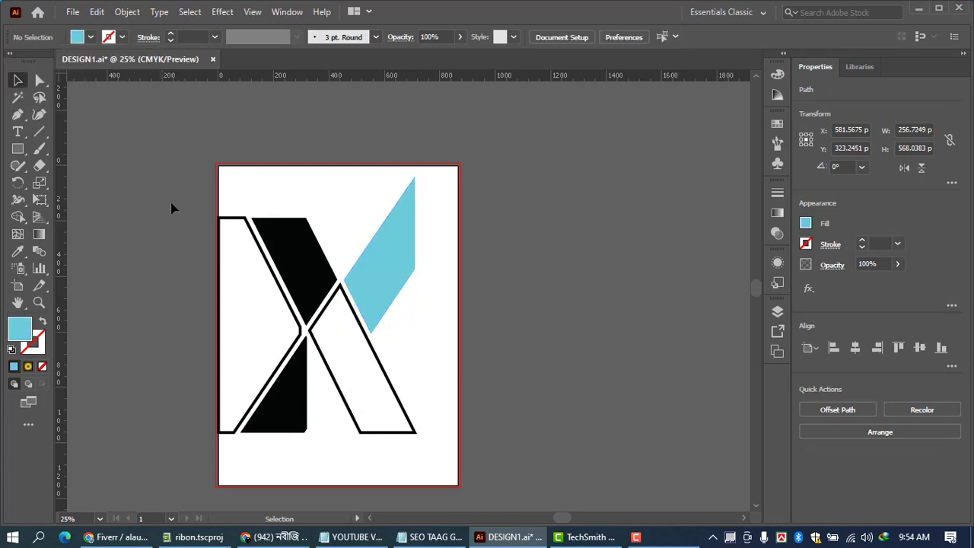
{"action": "left_click", "coordinate": [90, 37]}
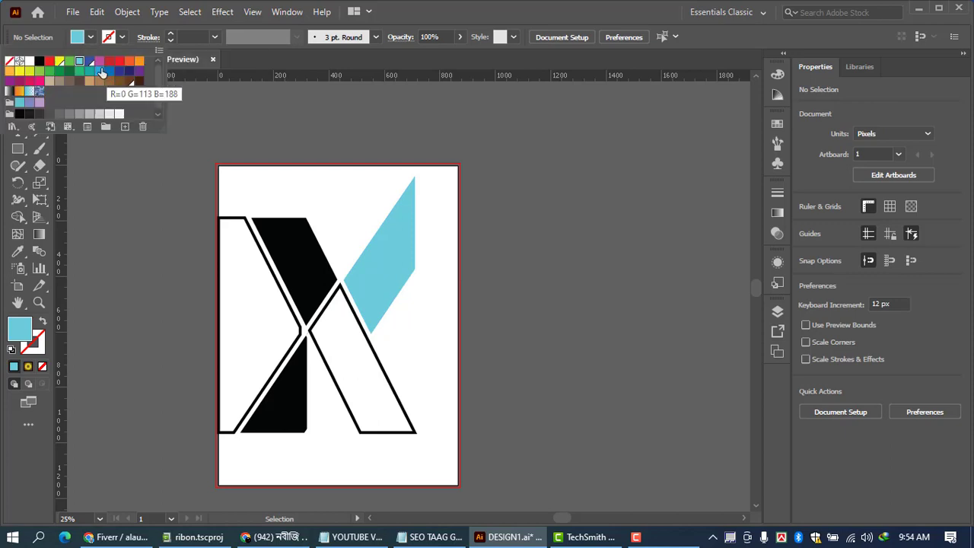
{"action": "double_click", "coordinate": [80, 61]}
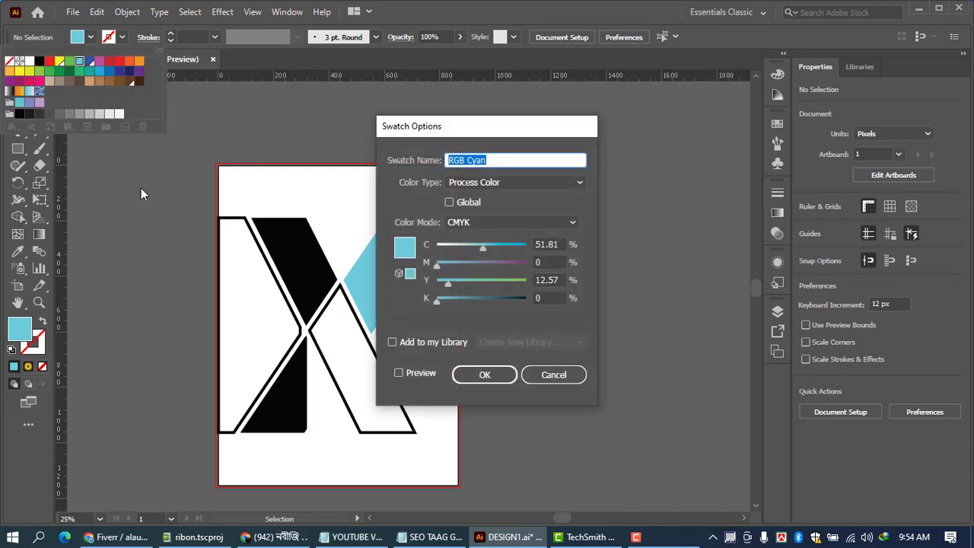
{"action": "left_click", "coordinate": [450, 202]}
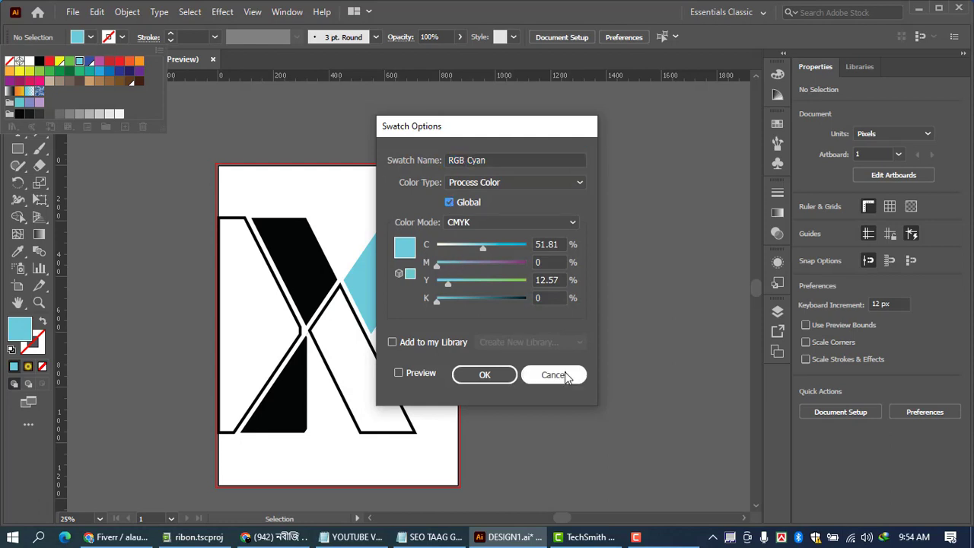
{"action": "left_click", "coordinate": [498, 375]}
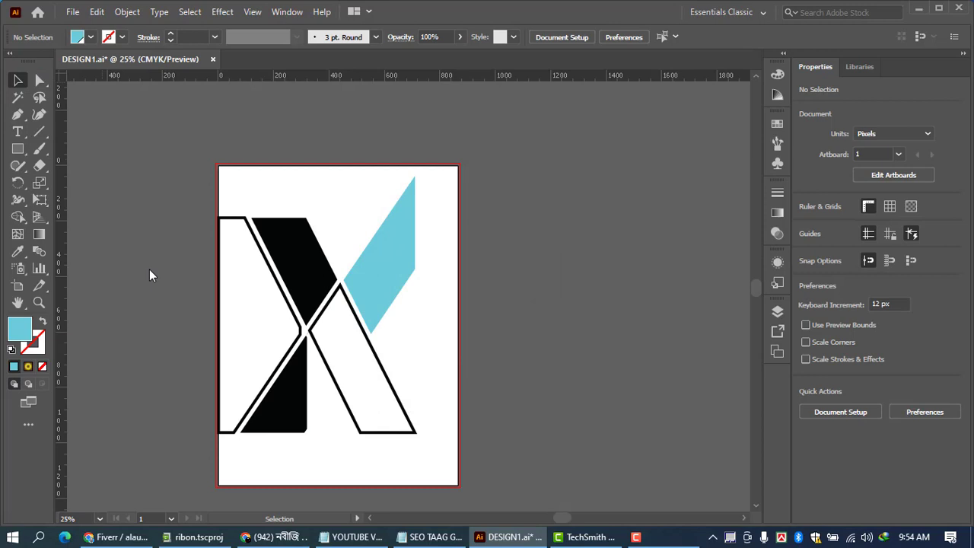
Step: Apply the brown-and-yellow gradient to the upper-right arm and delete its yellow middle colour stop
{"action": "left_click", "coordinate": [388, 284]}
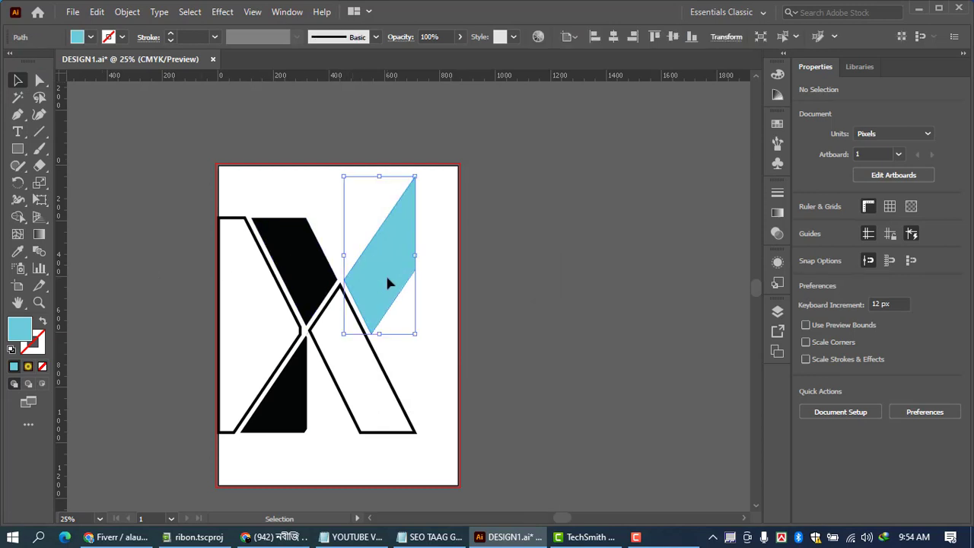
{"action": "left_click", "coordinate": [777, 212]}
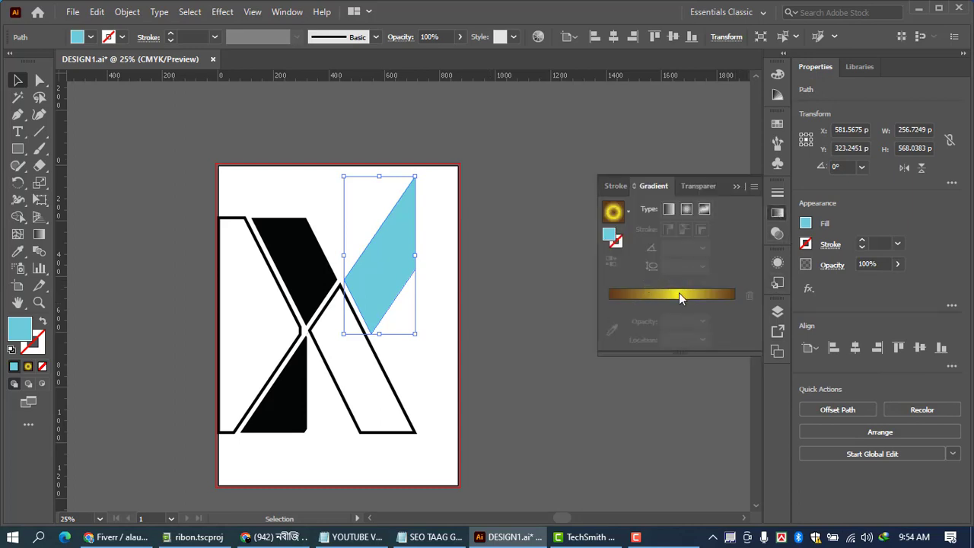
{"action": "left_click", "coordinate": [679, 294]}
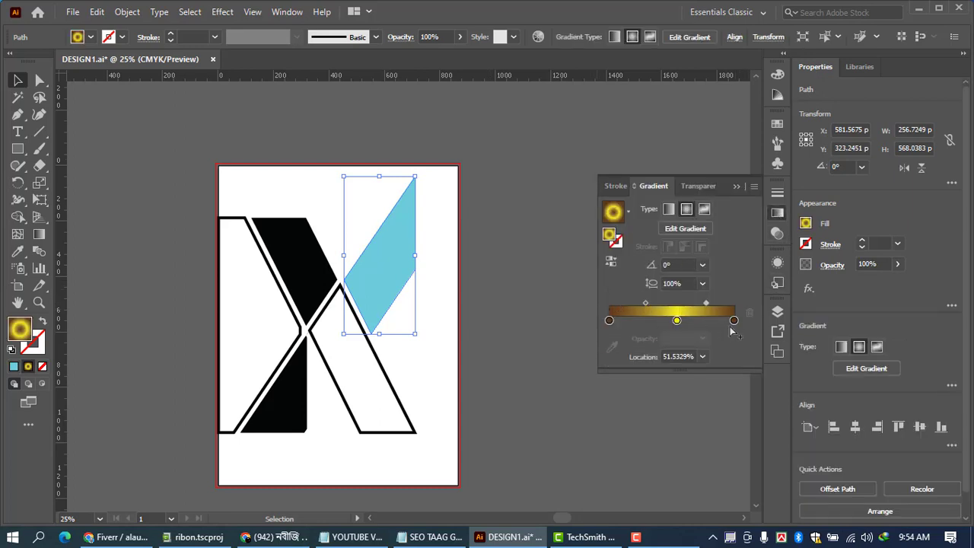
{"action": "left_click", "coordinate": [677, 321]}
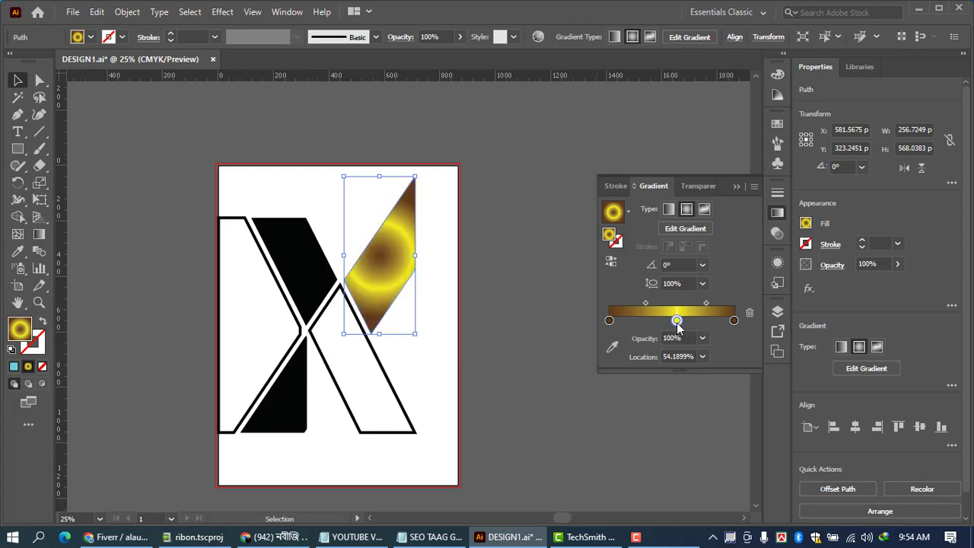
{"action": "left_click", "coordinate": [750, 315]}
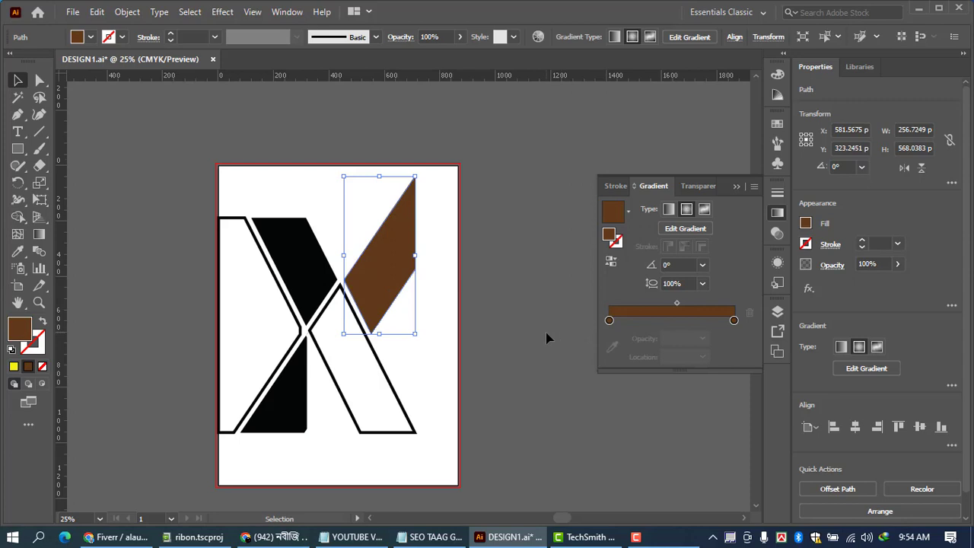
Step: Set the end colour stop of the upper-right arm's gradient to RGB Blue
{"action": "left_click", "coordinate": [734, 322]}
{"action": "double_click", "coordinate": [734, 322]}
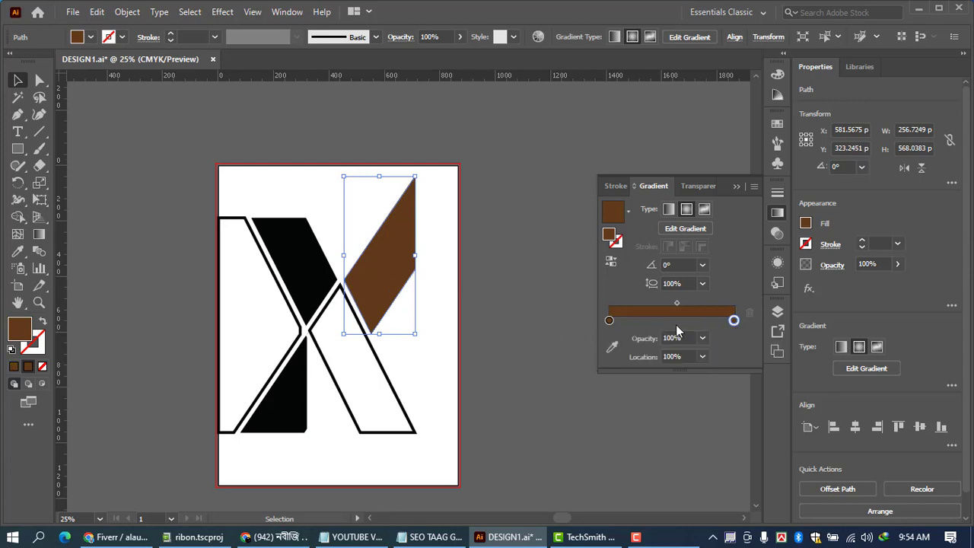
{"action": "left_click", "coordinate": [632, 369]}
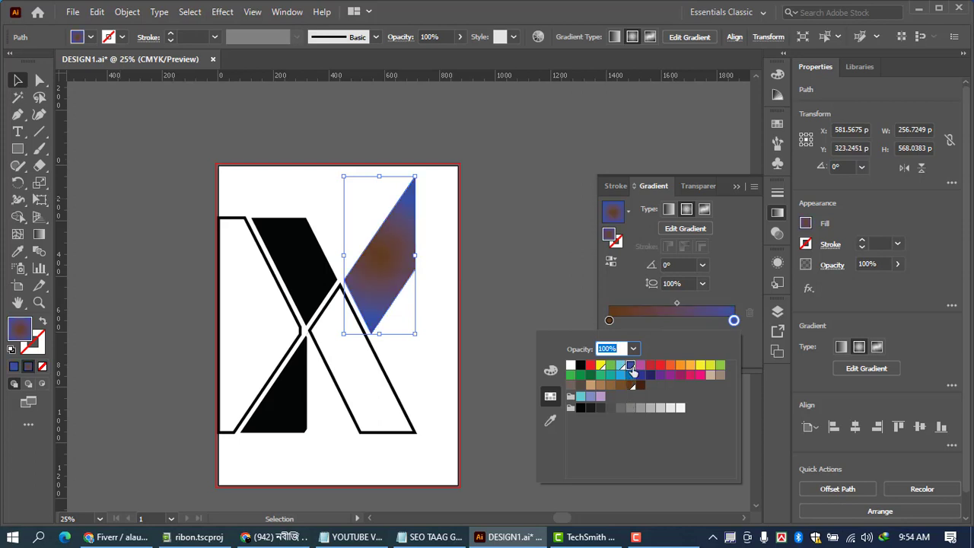
{"action": "left_click", "coordinate": [554, 307]}
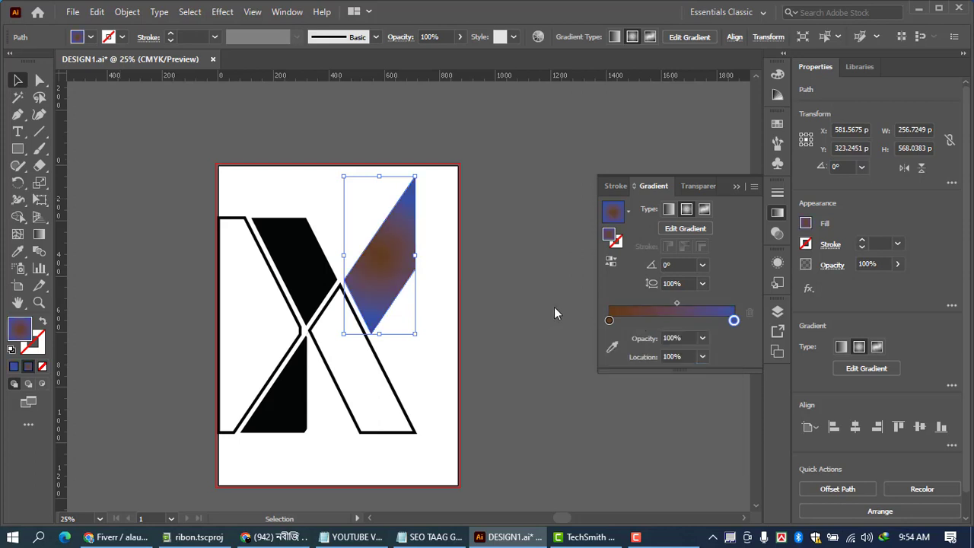
Step: Set the upper-right arm's gradient to start in RGB Blue and end in RGB Cyan
{"action": "left_click", "coordinate": [609, 321]}
{"action": "double_click", "coordinate": [610, 321]}
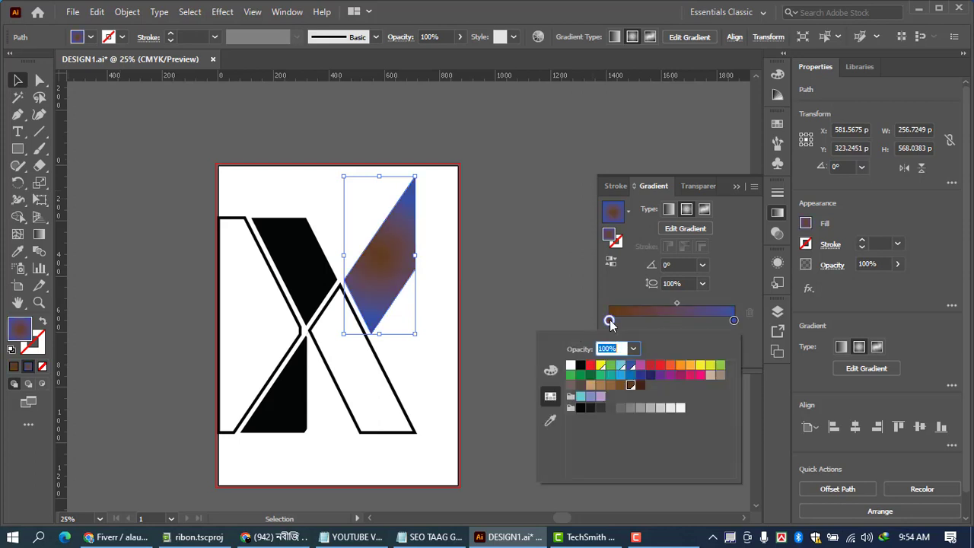
{"action": "left_click", "coordinate": [630, 366]}
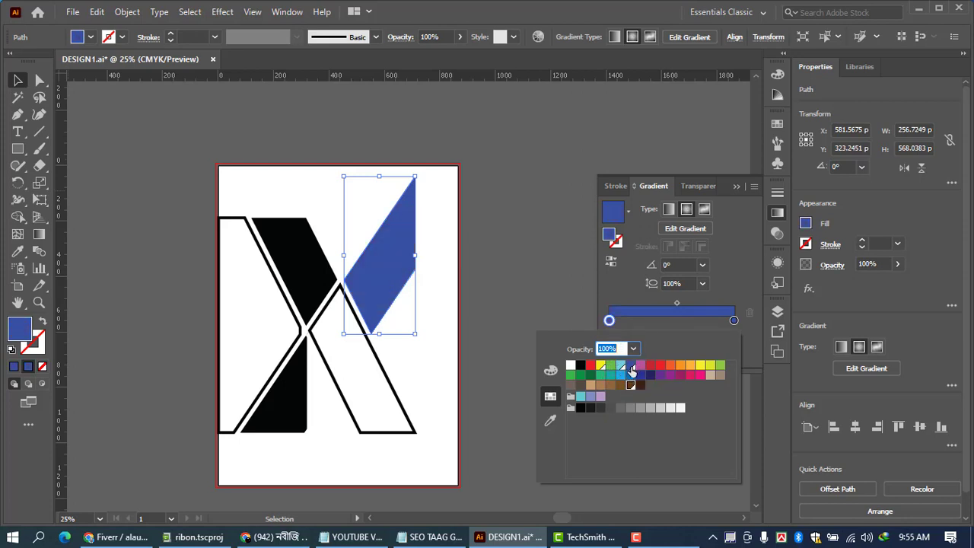
{"action": "left_click", "coordinate": [734, 324]}
{"action": "left_click", "coordinate": [734, 321]}
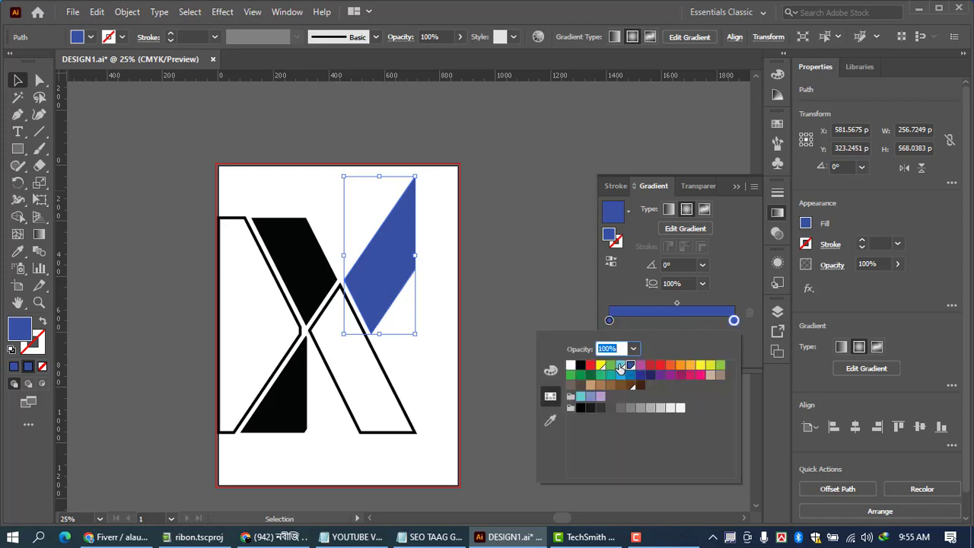
{"action": "left_click", "coordinate": [620, 365]}
{"action": "left_click", "coordinate": [521, 302]}
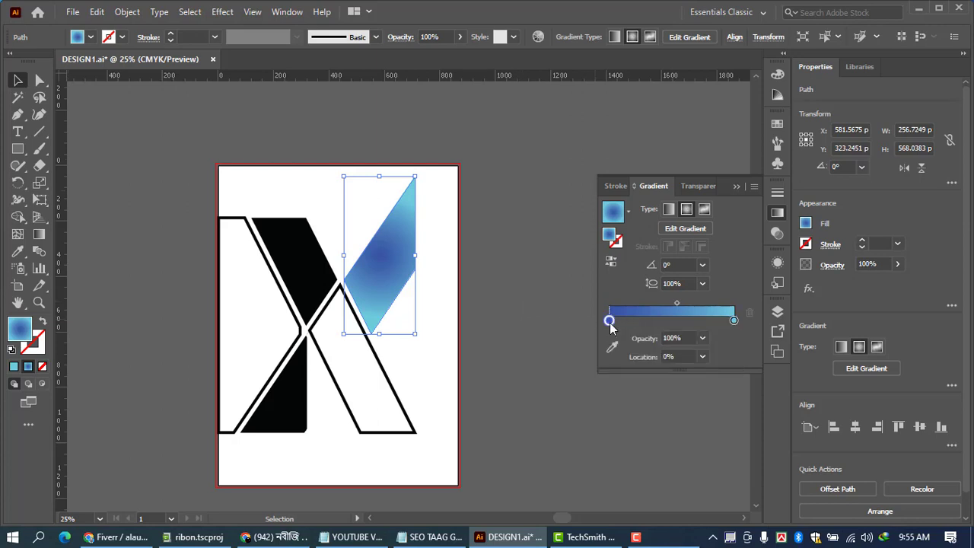
Step: Make the upper-right arm's gradient linear with its midpoint at 60%, and deselect the arm
{"action": "left_click_drag", "start_coordinate": [677, 304], "coordinate": [693, 305]}
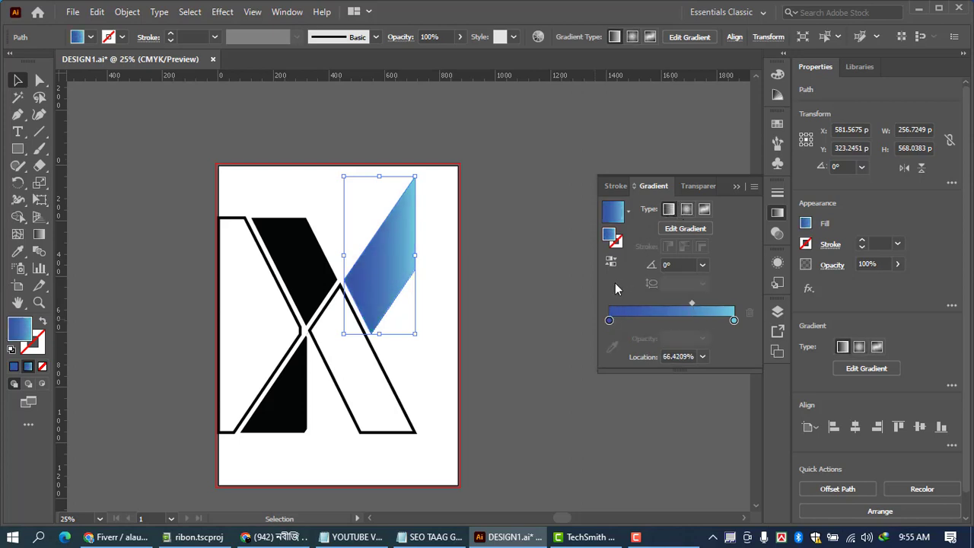
{"action": "left_click", "coordinate": [686, 213]}
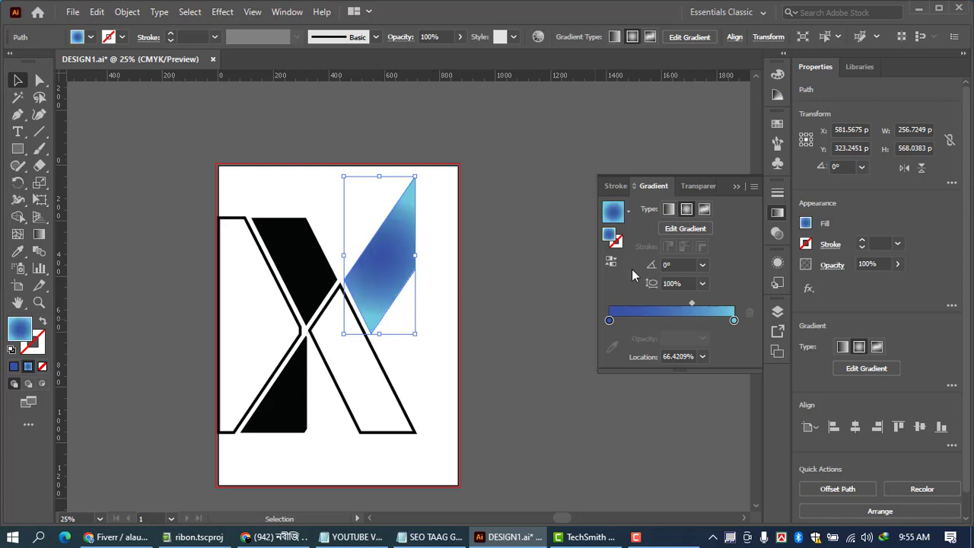
{"action": "left_click", "coordinate": [670, 210]}
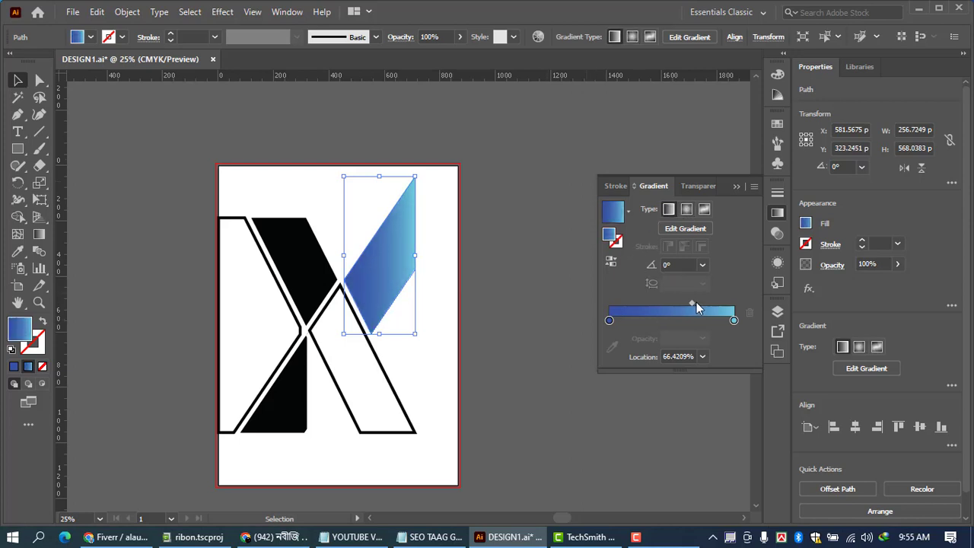
{"action": "left_click_drag", "start_coordinate": [693, 302], "coordinate": [680, 307]}
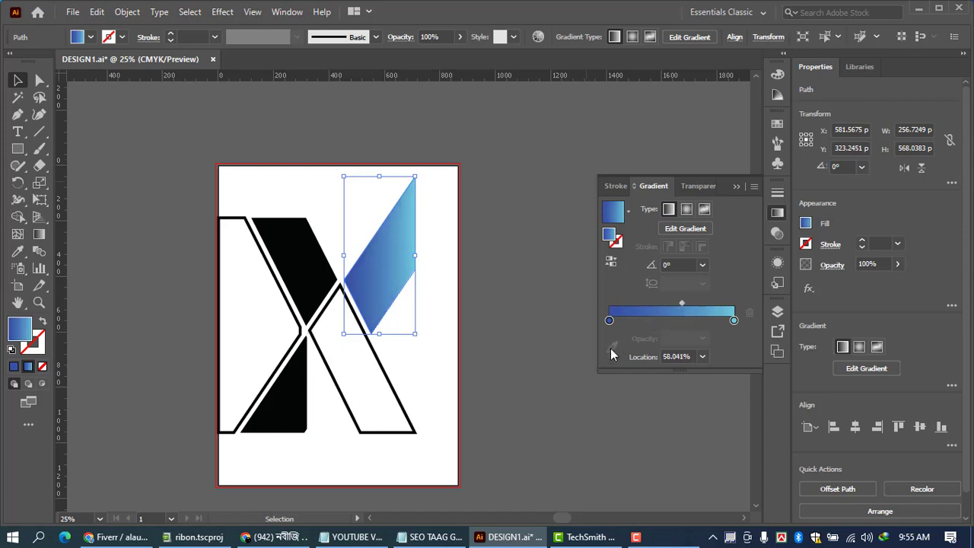
{"action": "left_click", "coordinate": [701, 356]}
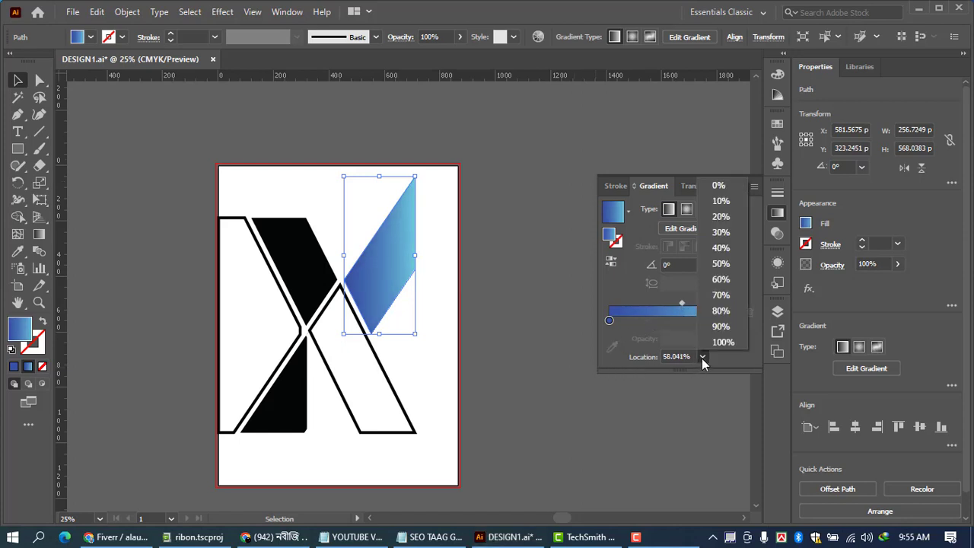
{"action": "left_click", "coordinate": [719, 280]}
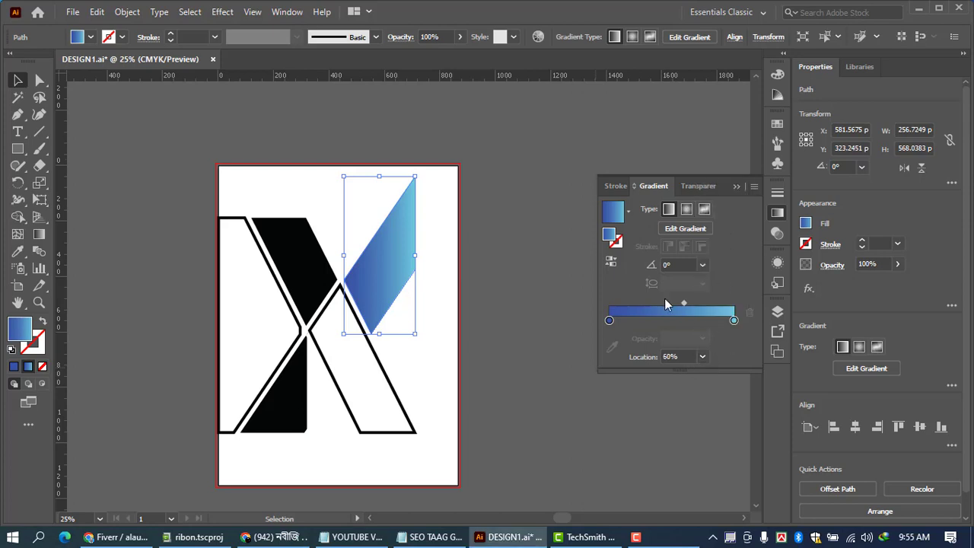
{"action": "left_click", "coordinate": [520, 310]}
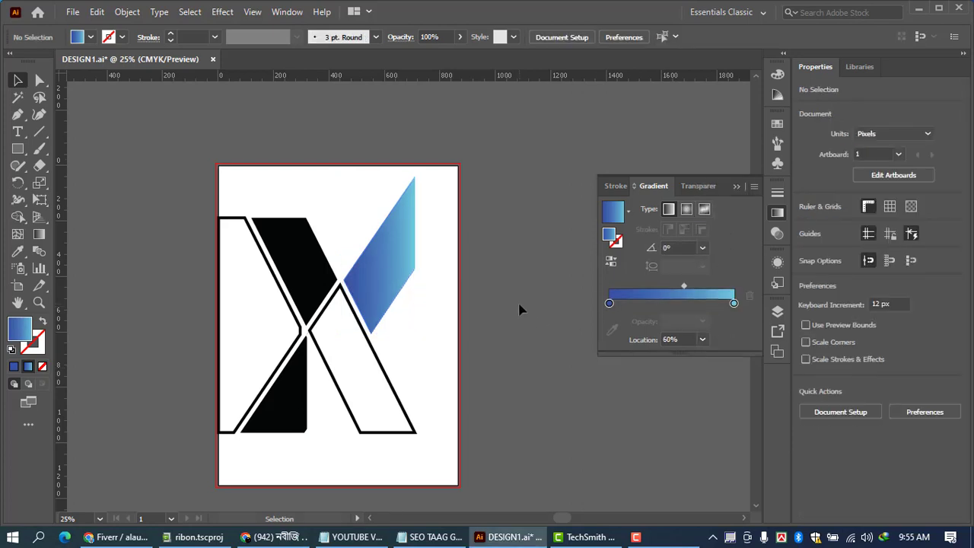
Step: Fill the lower-left black triangle with the linear gradient and swap its colour stops so cyan starts and blue ends
{"action": "left_click", "coordinate": [297, 407]}
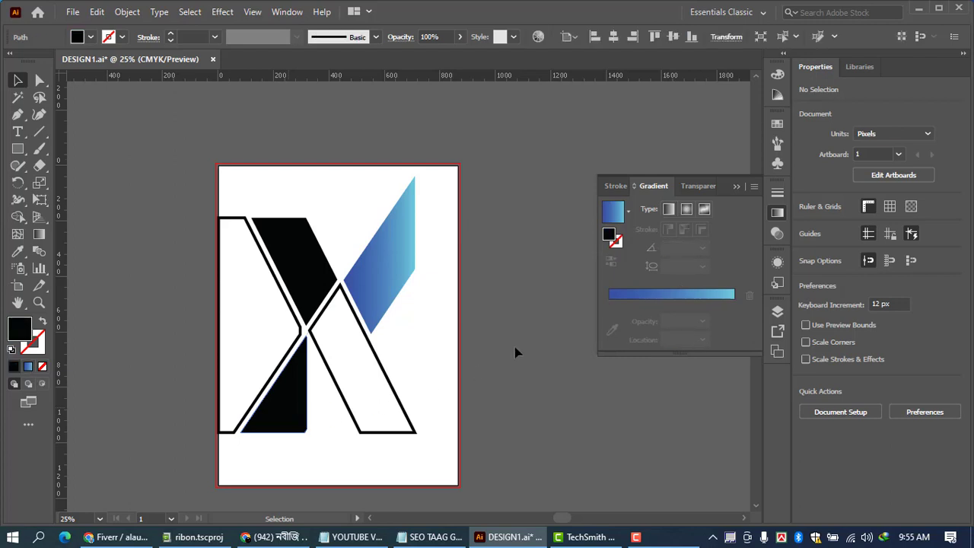
{"action": "left_click", "coordinate": [685, 297]}
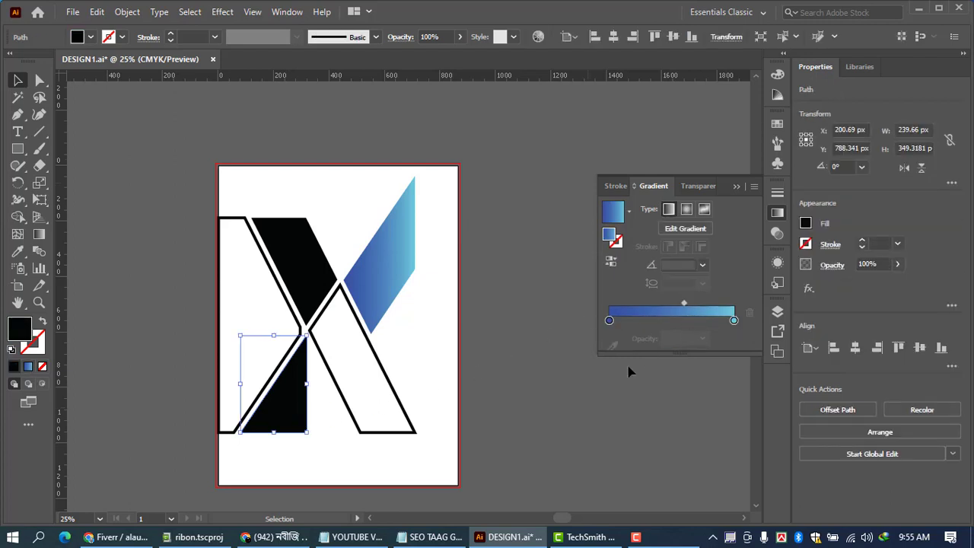
{"action": "key", "text": "period"}
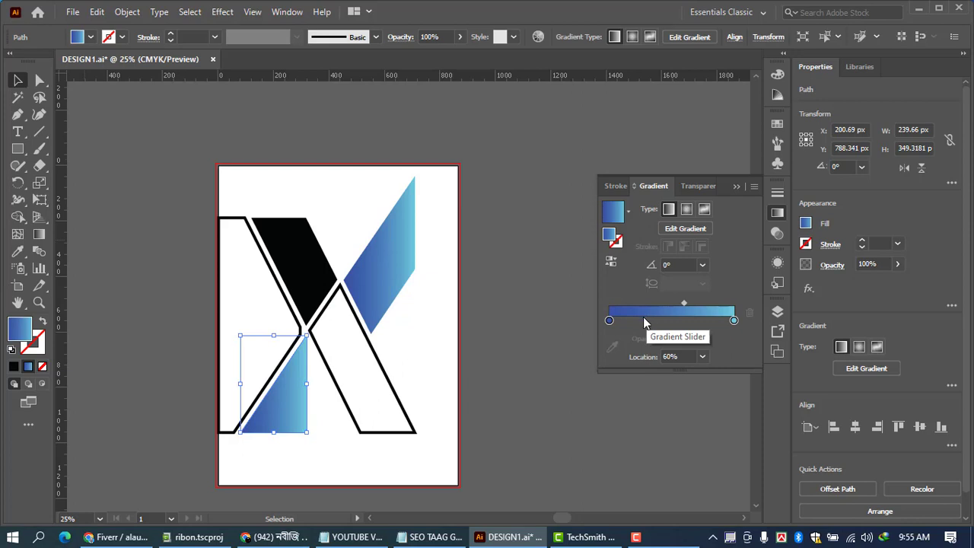
{"action": "mouse_move", "coordinate": [608, 320]}
{"action": "left_mouse_down"}
{"action": "mouse_move", "coordinate": [733, 319]}
{"action": "mouse_move", "coordinate": [607, 323]}
{"action": "left_mouse_up"}
{"action": "left_click_drag", "start_coordinate": [696, 321], "coordinate": [733, 320]}
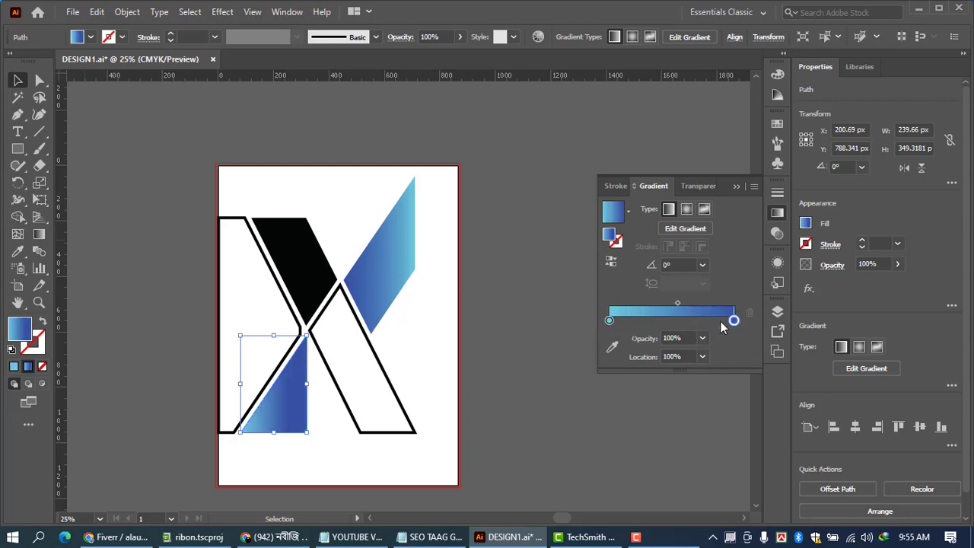
Step: Set the lower-left triangle's gradient angle to 60° and deselect the triangle
{"action": "left_click", "coordinate": [702, 266]}
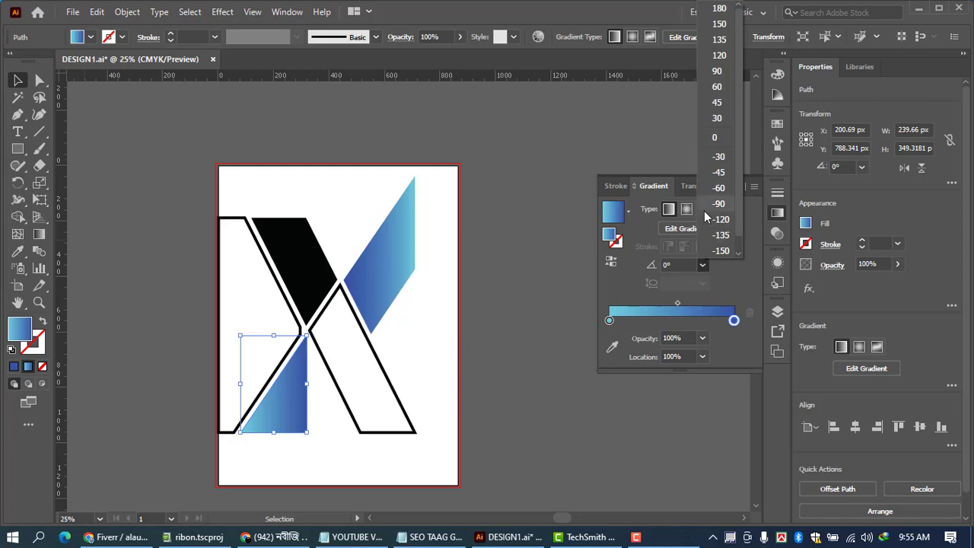
{"action": "left_click", "coordinate": [721, 188]}
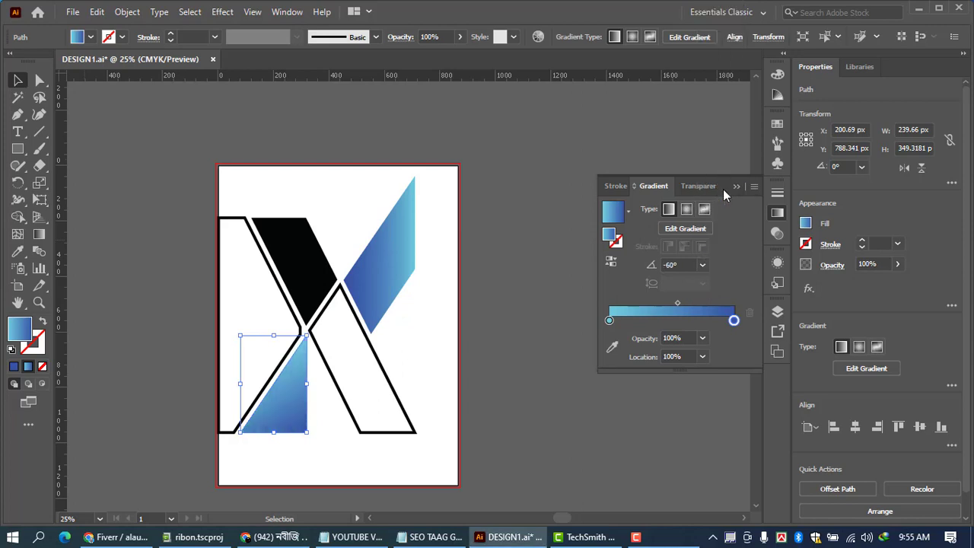
{"action": "left_click", "coordinate": [707, 264]}
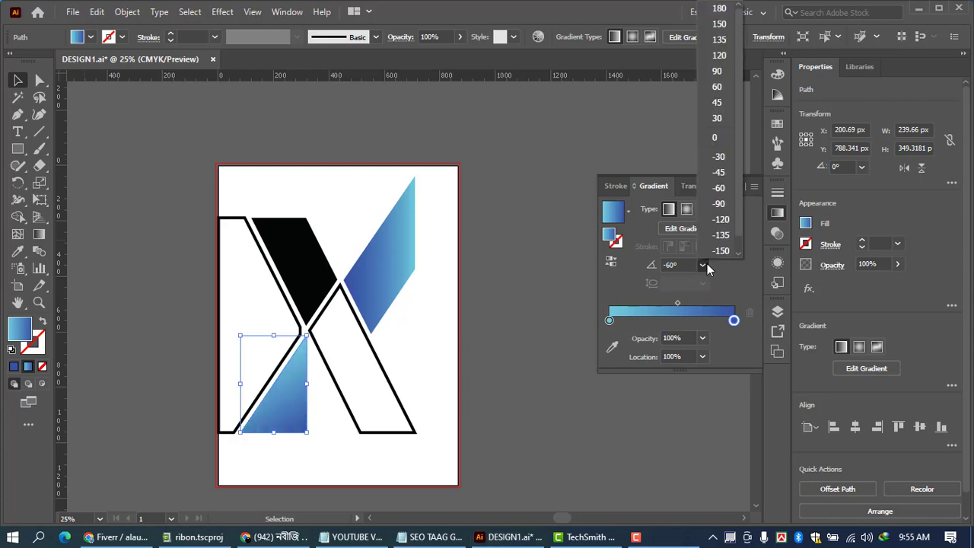
{"action": "left_click", "coordinate": [719, 95]}
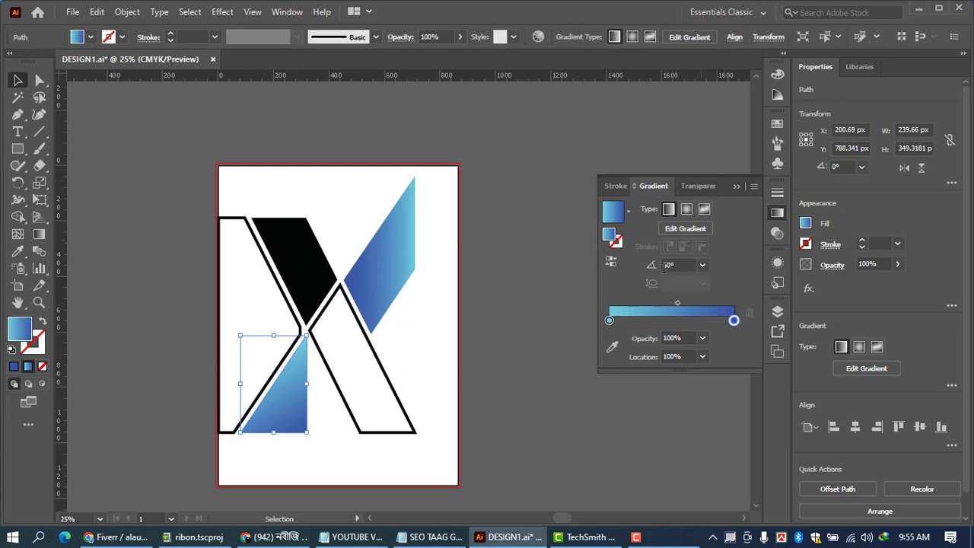
{"action": "left_click", "coordinate": [553, 382]}
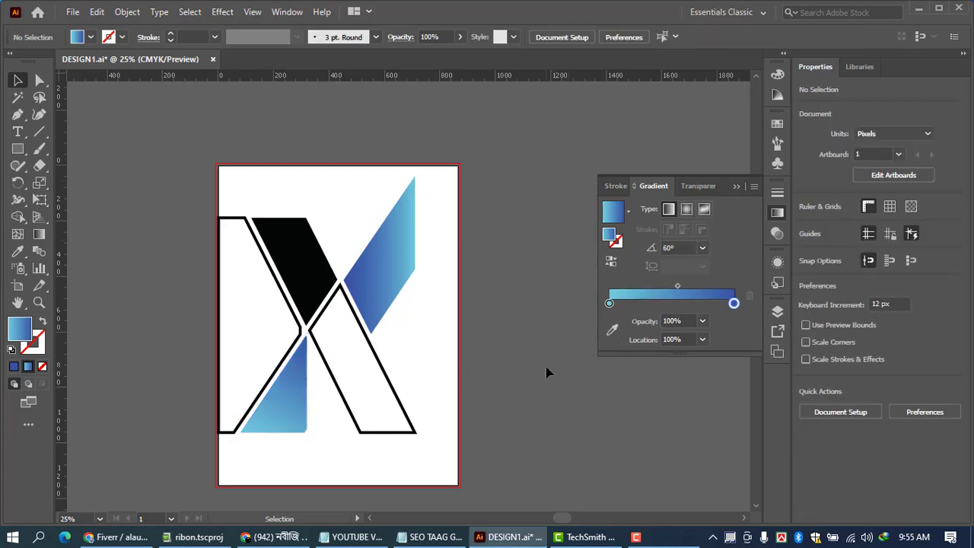
Step: Fill the black upper-middle strip with the cyan-to-blue gradient at a 45° angle
{"action": "left_click", "coordinate": [311, 282]}
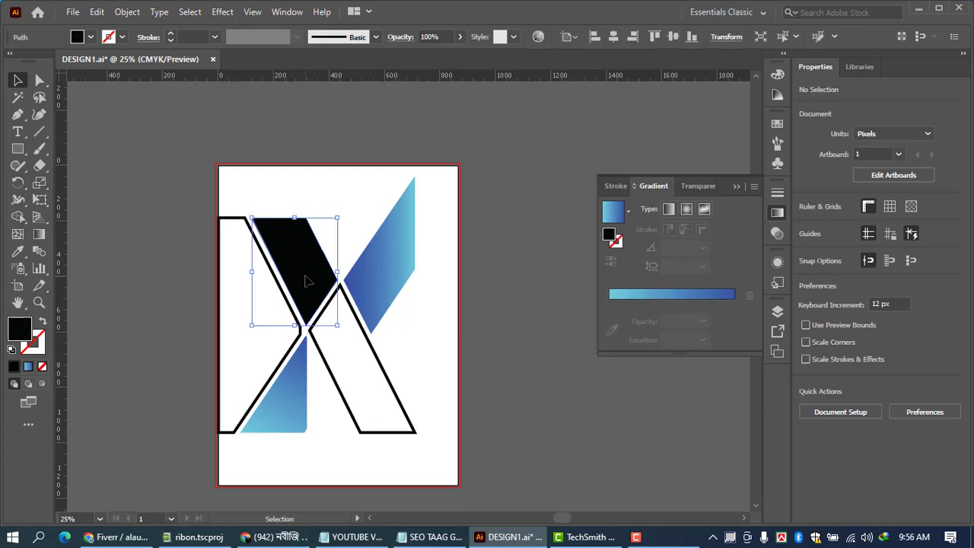
{"action": "left_click", "coordinate": [681, 294]}
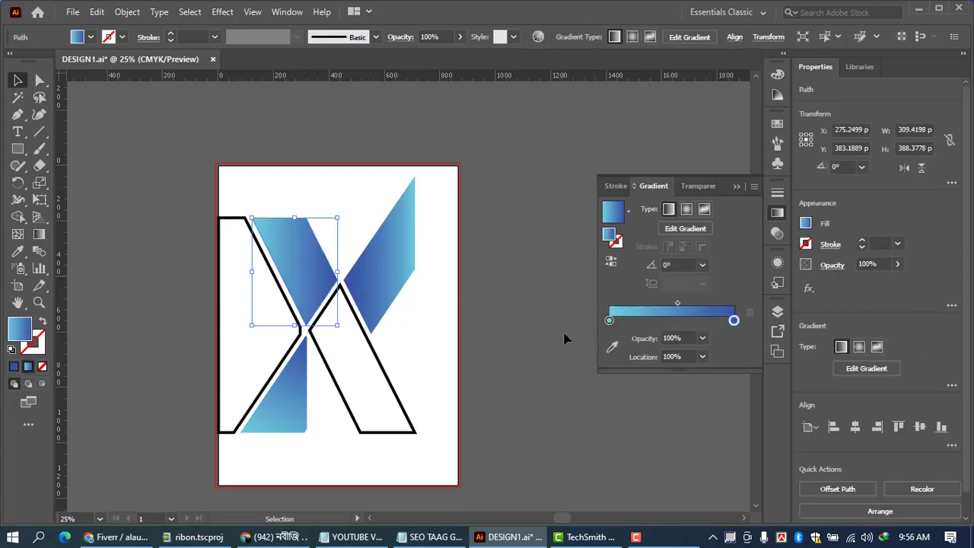
{"action": "left_click", "coordinate": [702, 265]}
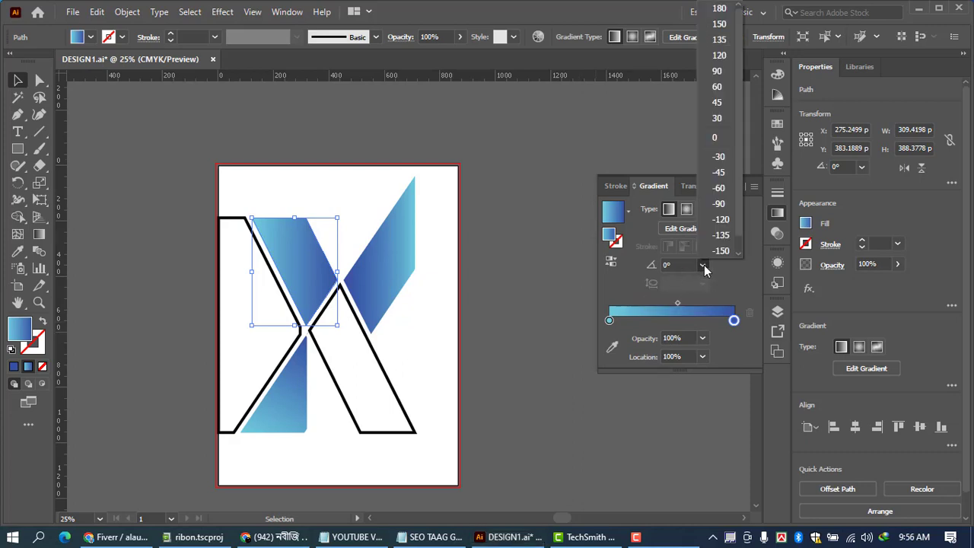
{"action": "left_click", "coordinate": [716, 102]}
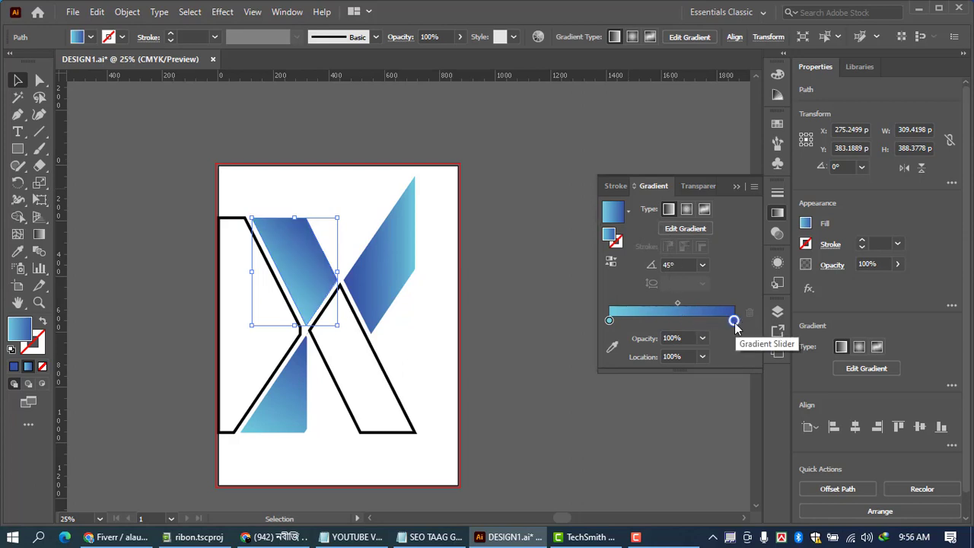
Step: Swap the upper-middle strip's colour stops so its gradient starts in blue at 0% and ends in cyan
{"action": "mouse_move", "coordinate": [734, 320]}
{"action": "left_mouse_down"}
{"action": "mouse_move", "coordinate": [691, 329]}
{"action": "mouse_move", "coordinate": [612, 321]}
{"action": "mouse_move", "coordinate": [750, 324]}
{"action": "left_mouse_up"}
{"action": "left_click_drag", "start_coordinate": [663, 320], "coordinate": [609, 320]}
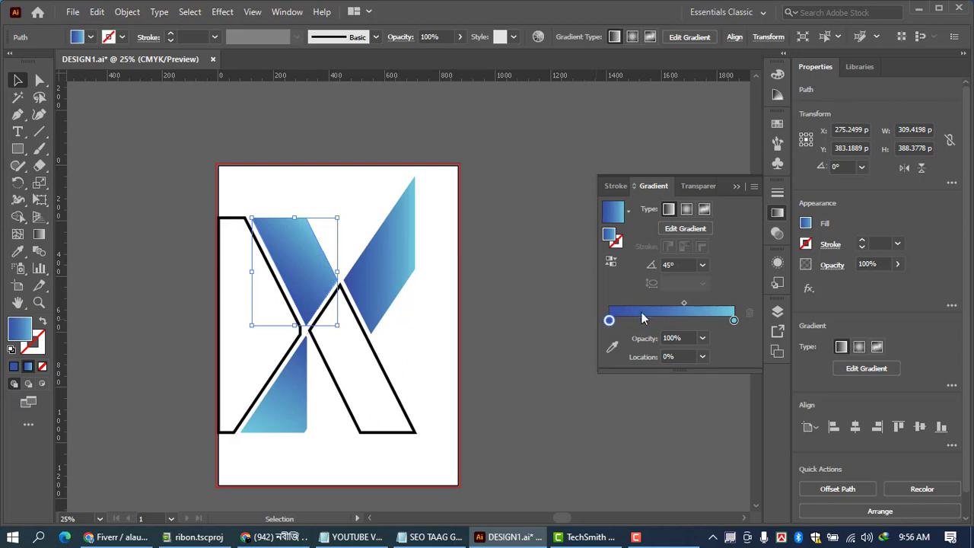
{"action": "left_click", "coordinate": [687, 312]}
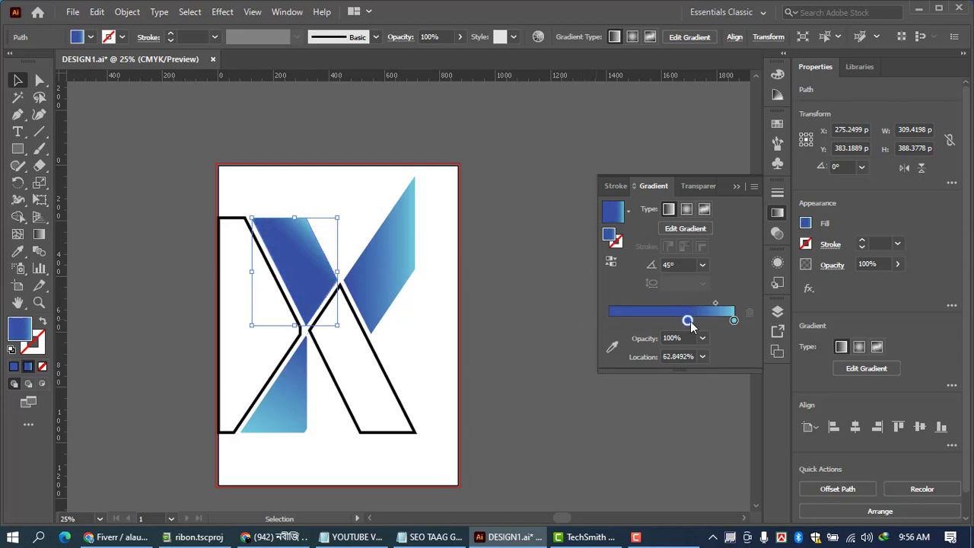
{"action": "left_click_drag", "start_coordinate": [688, 322], "coordinate": [587, 327]}
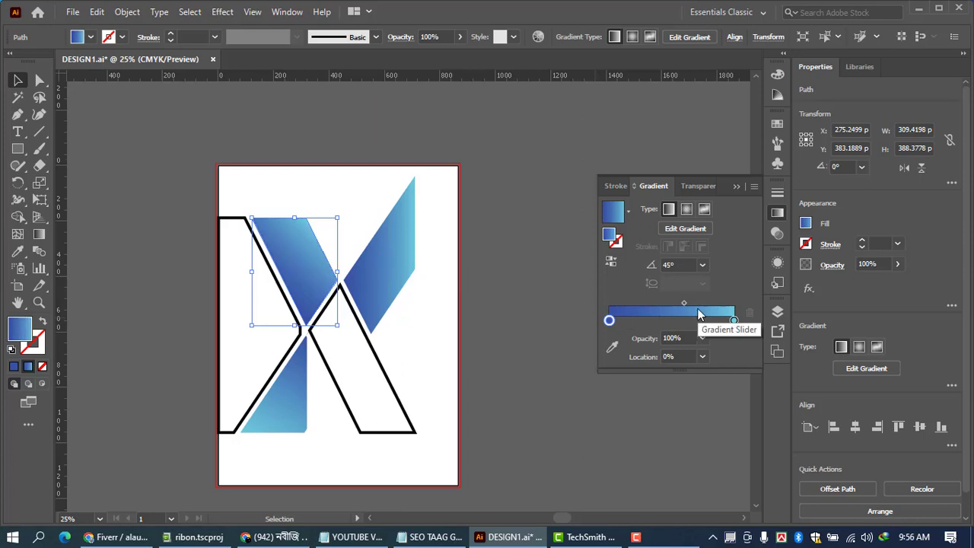
Step: Set the upper-middle strip's gradient angle to 30° and its midpoint to 60%, and deselect the strip
{"action": "left_click_drag", "start_coordinate": [684, 304], "coordinate": [693, 304]}
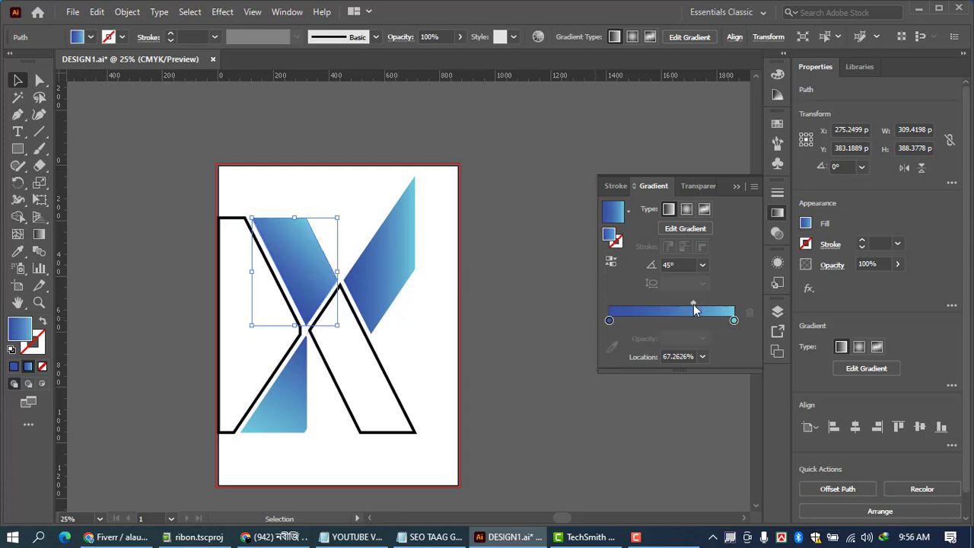
{"action": "left_click_drag", "start_coordinate": [693, 305], "coordinate": [672, 309]}
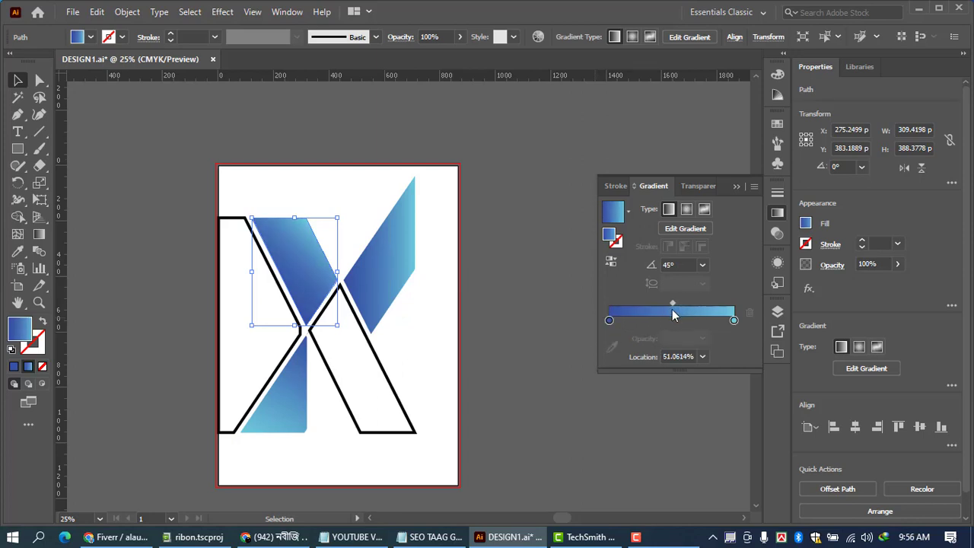
{"action": "left_click", "coordinate": [670, 264]}
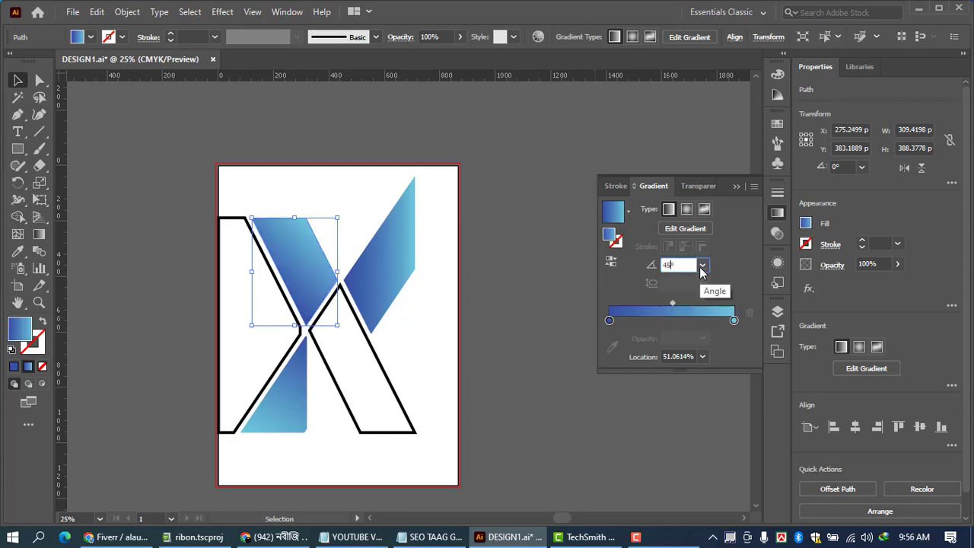
{"action": "key", "text": "Down"}
{"action": "key", "text": "Down"}
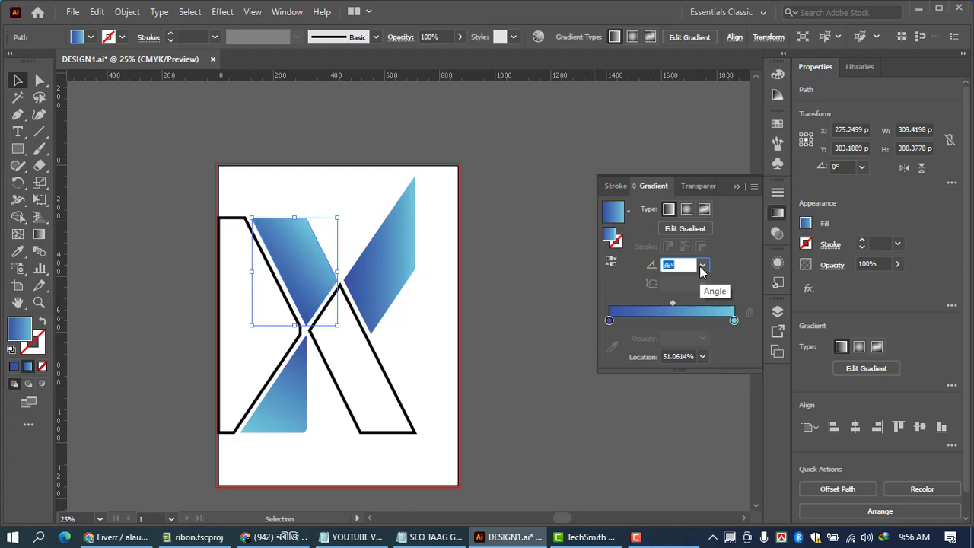
{"action": "key", "text": "Down"}
{"action": "key", "text": "Down"}
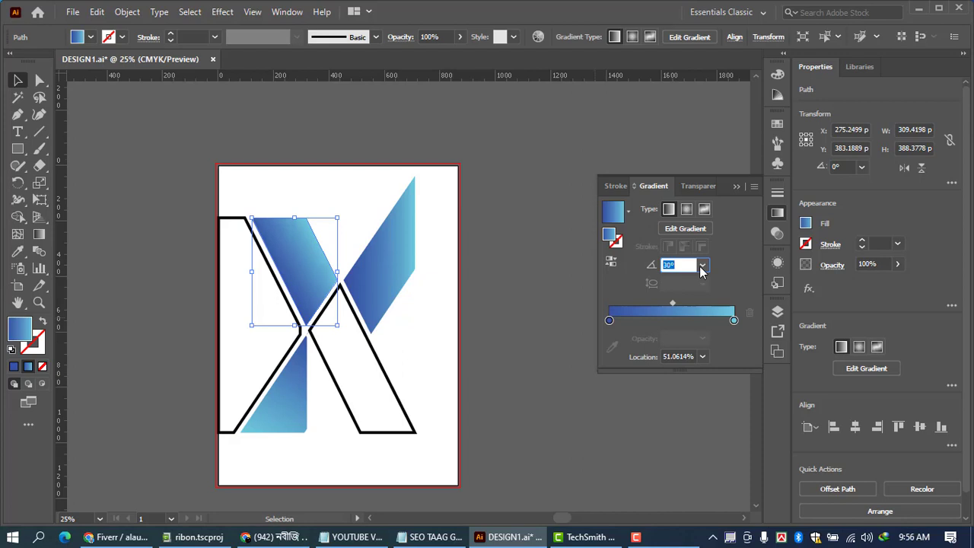
{"action": "left_click", "coordinate": [702, 357]}
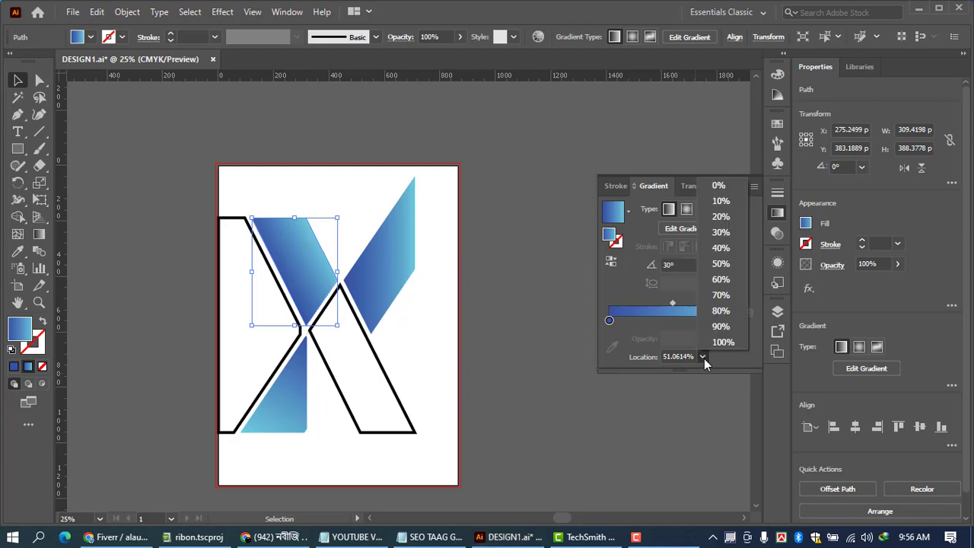
{"action": "left_click", "coordinate": [721, 280]}
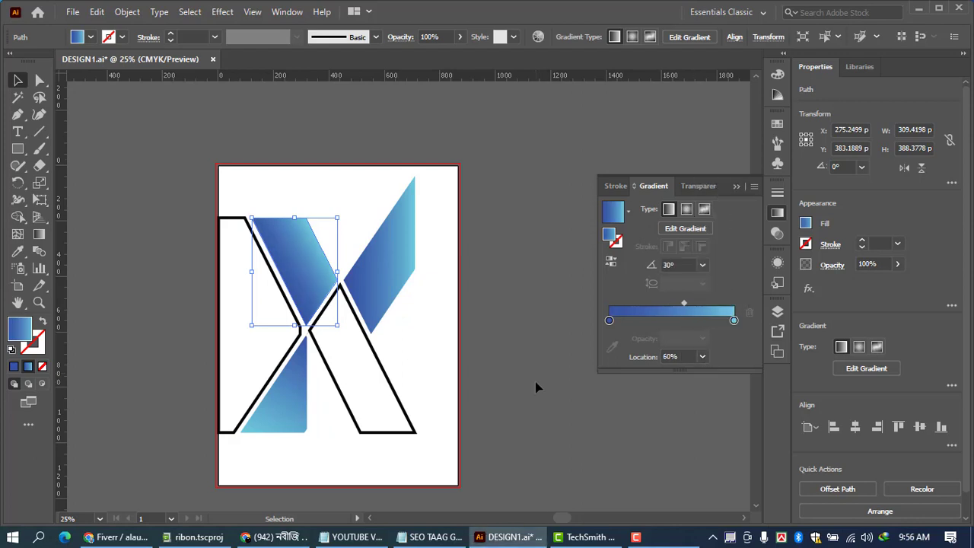
{"action": "left_click", "coordinate": [535, 388]}
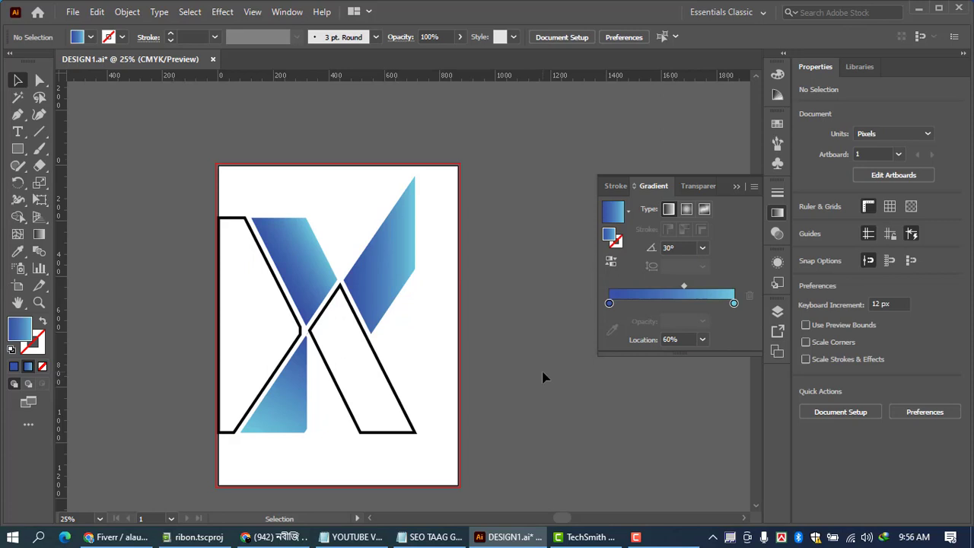
Step: Apply the linear blue-to-cyan gradient to the outline of the lower-right leg, leave it unfilled, and deselect it
{"action": "left_click", "coordinate": [386, 431]}
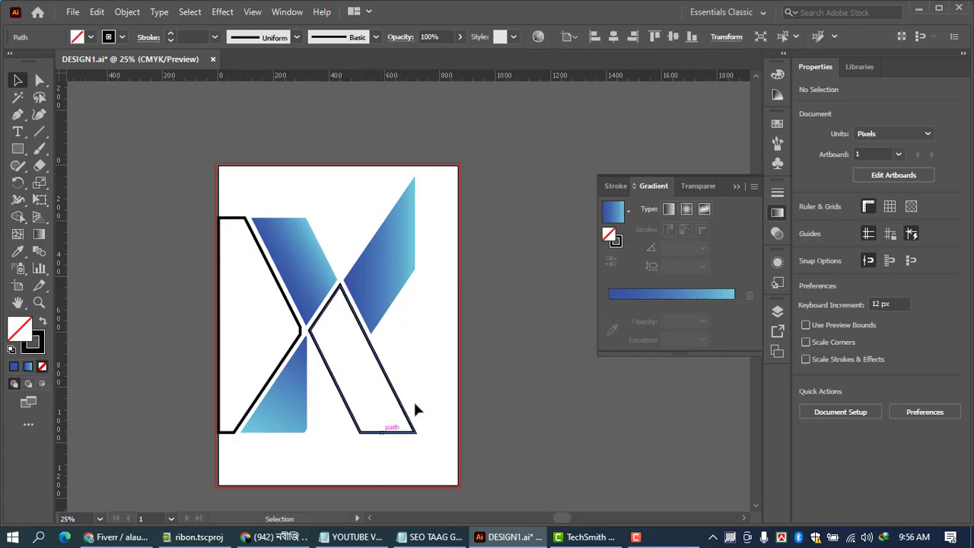
{"action": "left_click", "coordinate": [404, 411]}
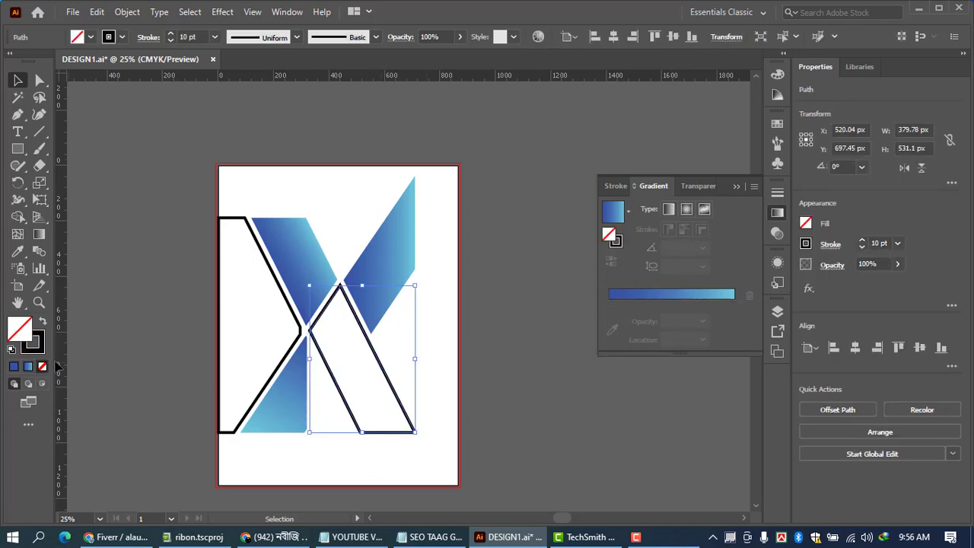
{"action": "left_click", "coordinate": [14, 366]}
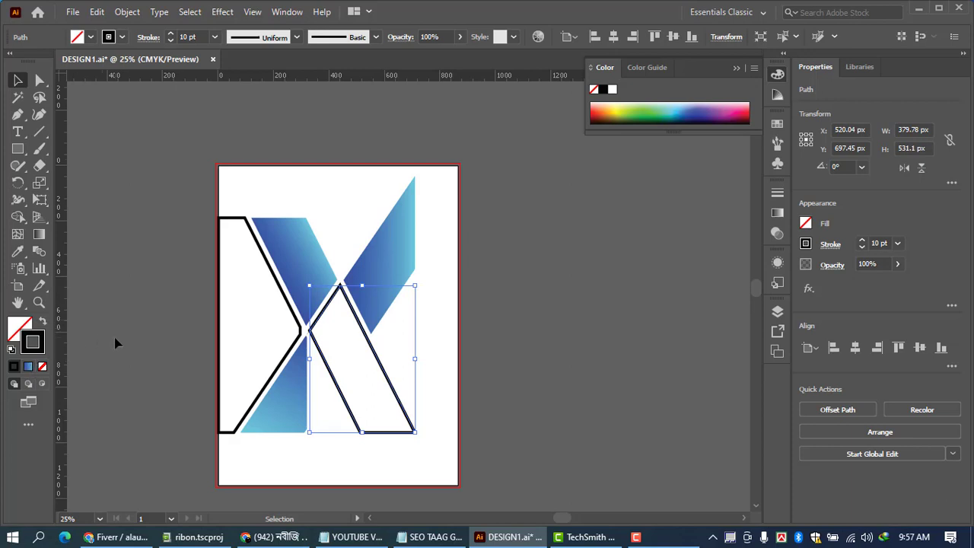
{"action": "left_click", "coordinate": [777, 213]}
{"action": "left_click", "coordinate": [680, 300]}
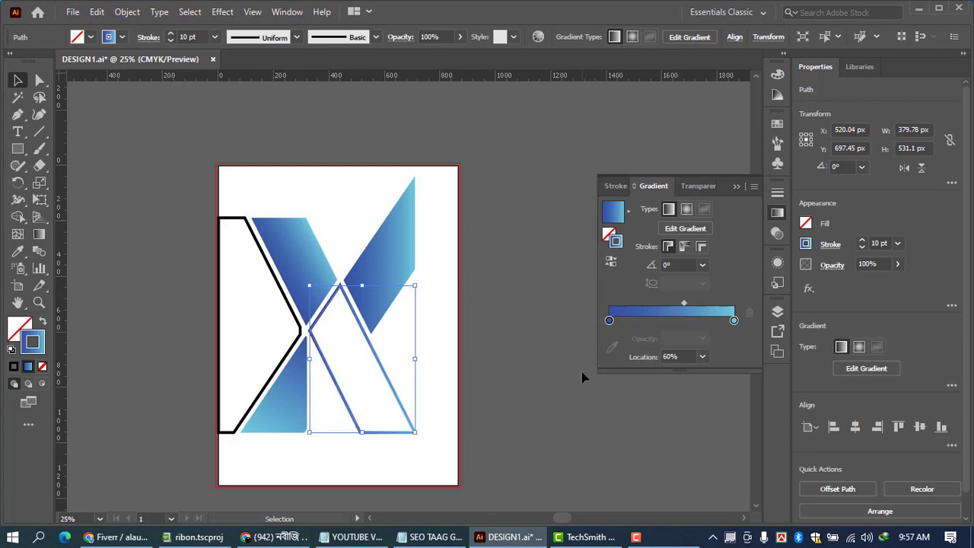
{"action": "left_click", "coordinate": [609, 320]}
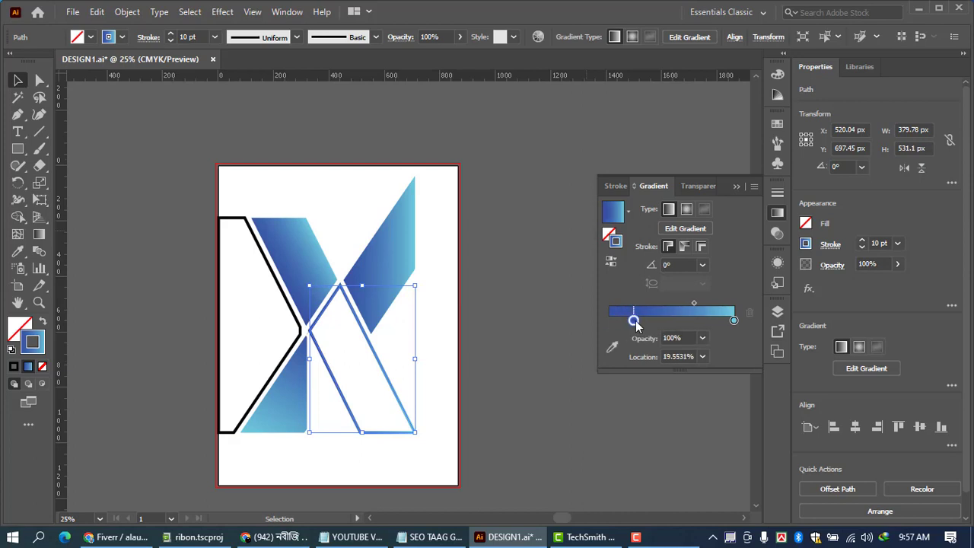
{"action": "left_click", "coordinate": [495, 392]}
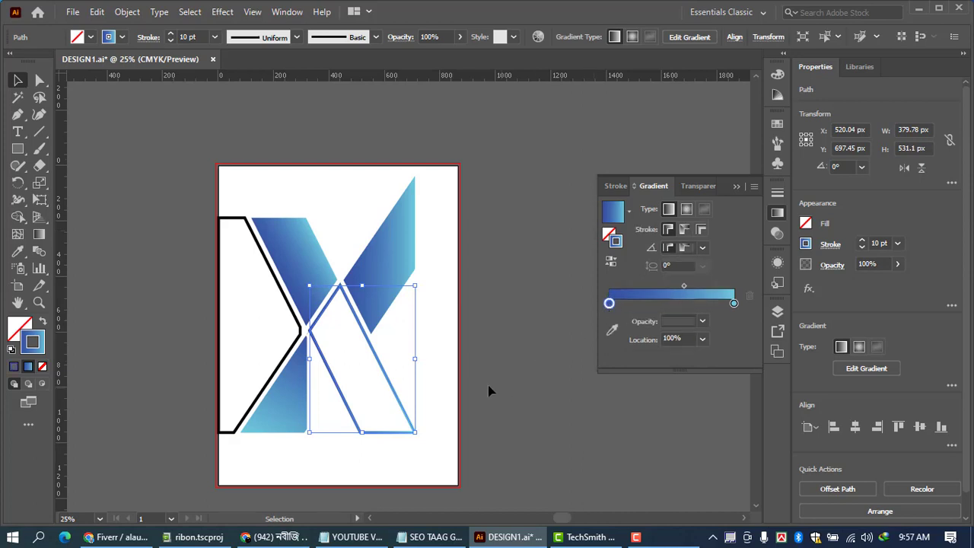
Step: Apply the same blue-to-cyan gradient to the black outline of the left strip and deselect it
{"action": "left_click", "coordinate": [302, 326]}
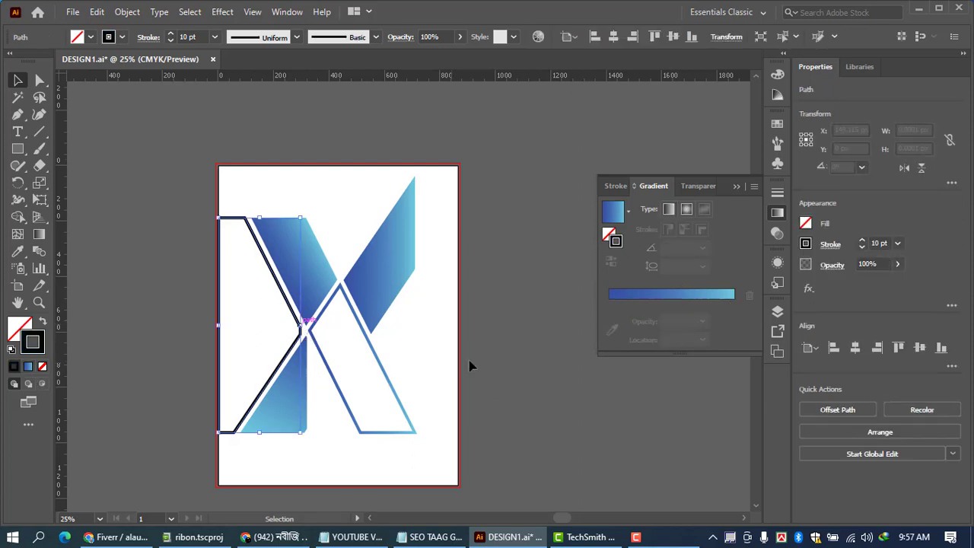
{"action": "left_click", "coordinate": [674, 296]}
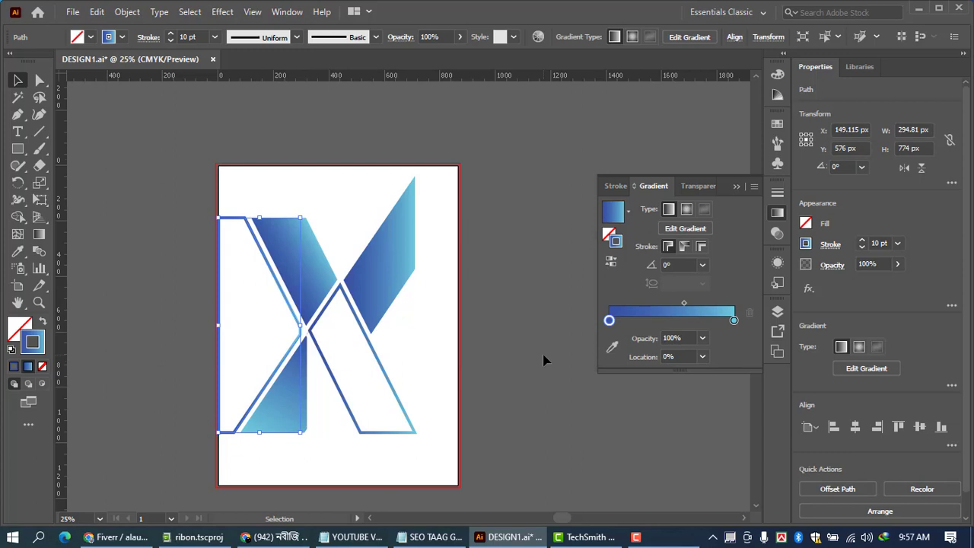
{"action": "left_click", "coordinate": [543, 361]}
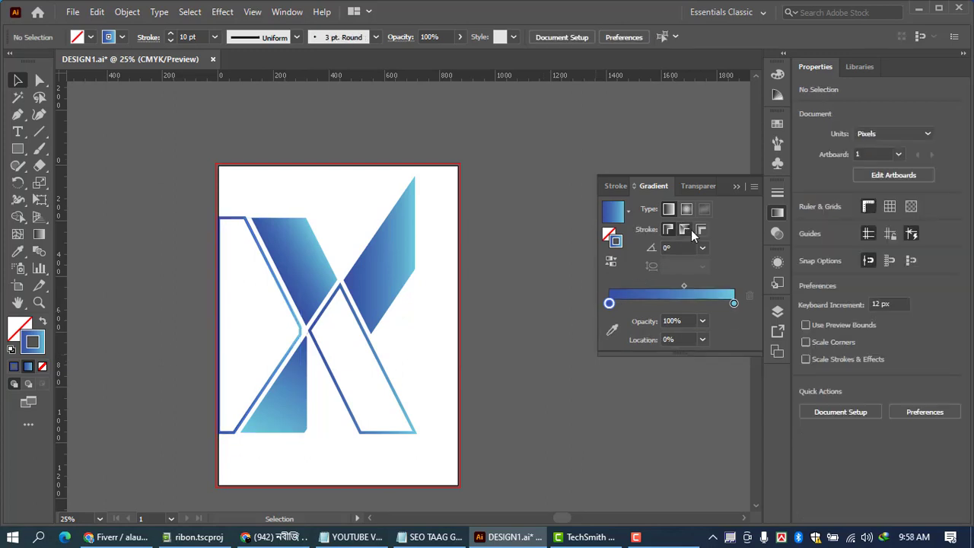
Step: Group all the gradient strips of the logo and stretch the group horizontally to about 824 px wide
{"action": "left_click", "coordinate": [735, 187]}
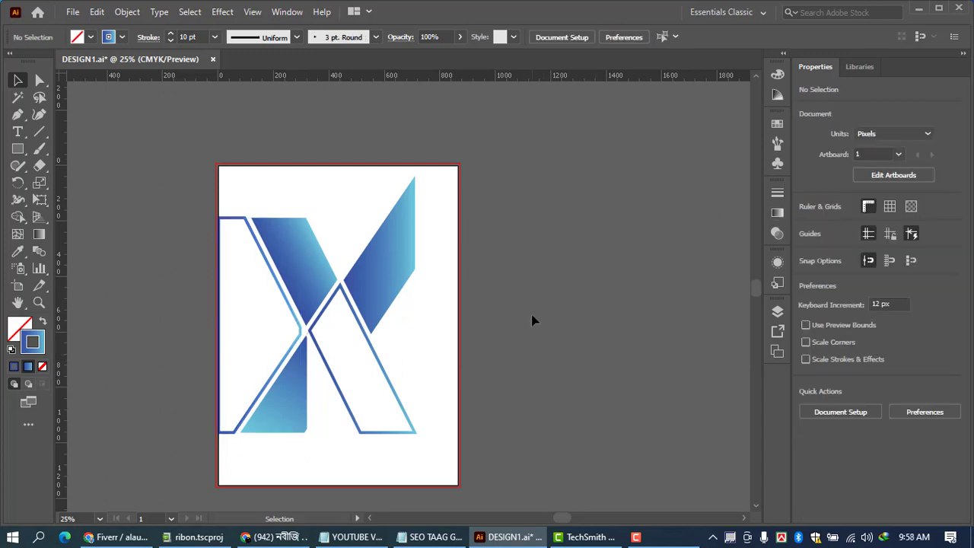
{"action": "left_click_drag", "start_coordinate": [229, 194], "coordinate": [420, 413]}
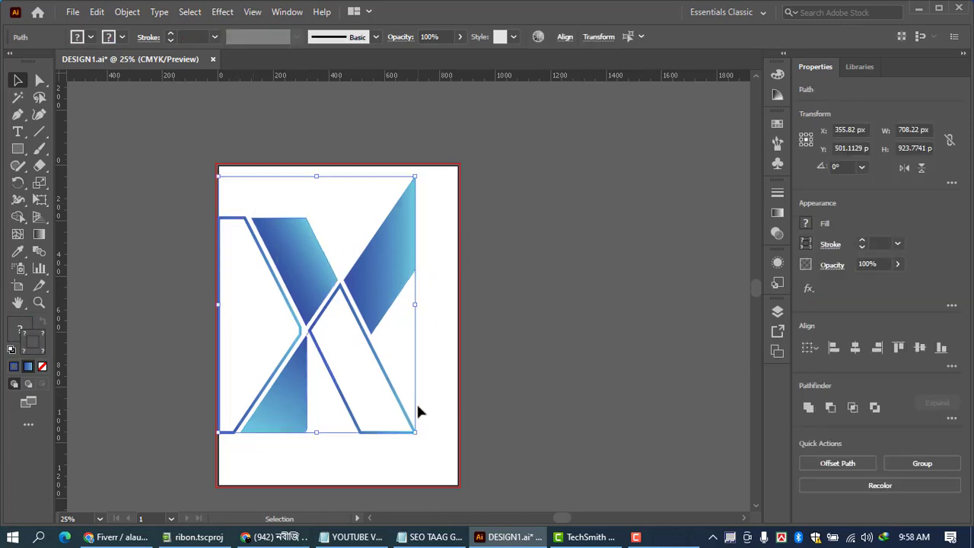
{"action": "key", "text": "ctrl+g"}
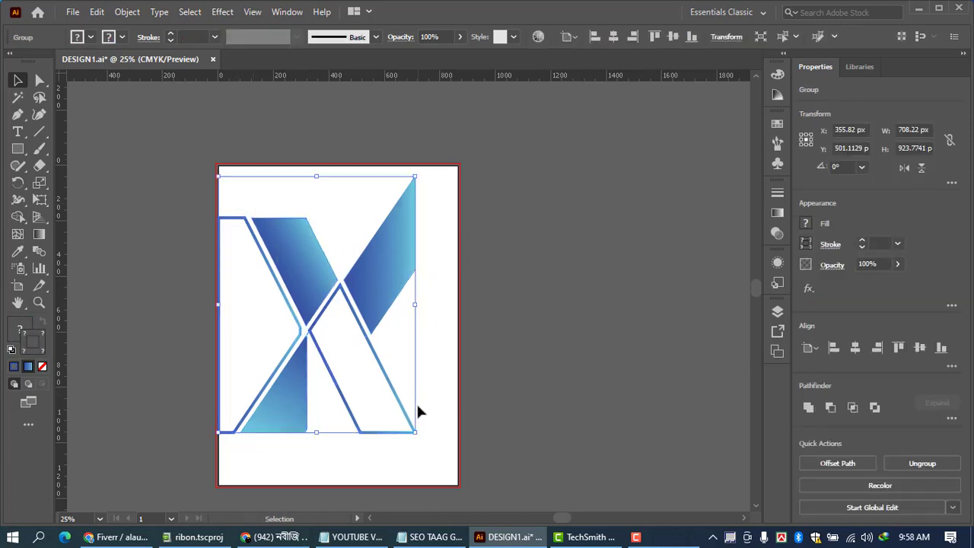
{"action": "left_click_drag", "start_coordinate": [417, 306], "coordinate": [448, 307]}
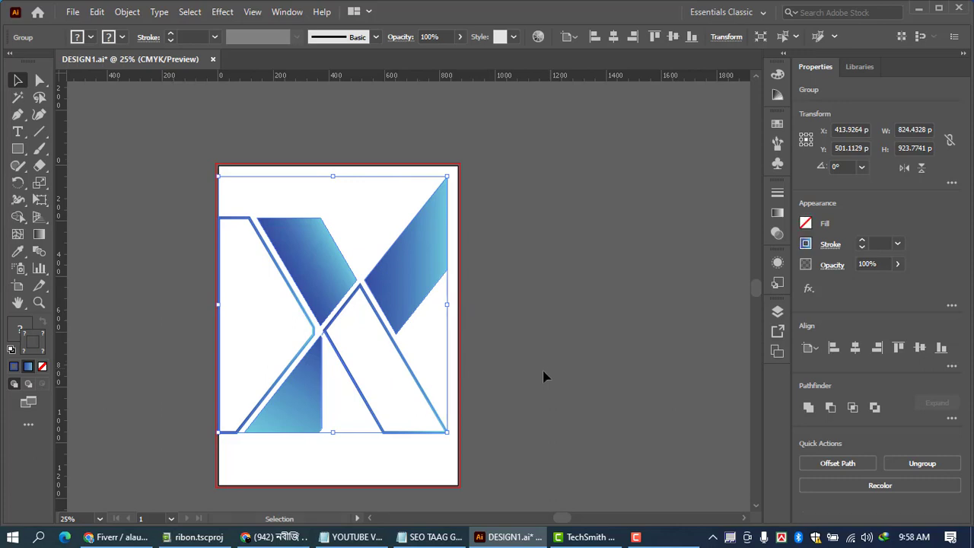
{"action": "left_click", "coordinate": [465, 400]}
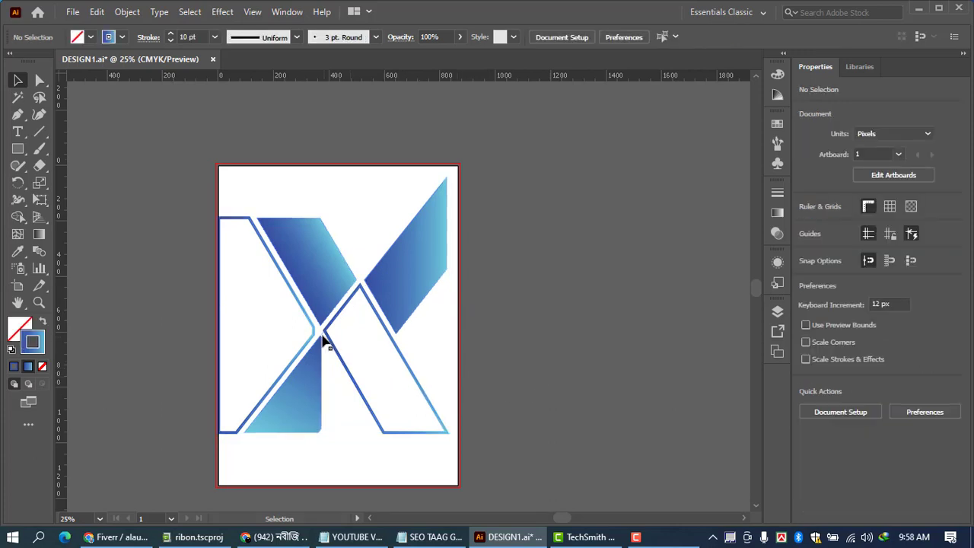
Step: Ungroup the logo and single out the tiny leftover black path at the central junction of the strips
{"action": "right_click", "coordinate": [362, 403]}
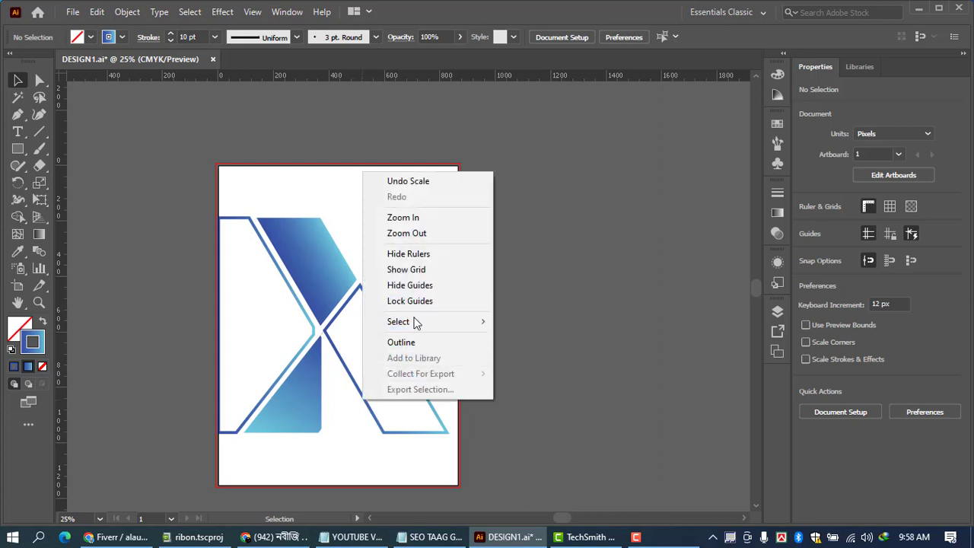
{"action": "left_click", "coordinate": [296, 398]}
{"action": "right_click", "coordinate": [296, 397]}
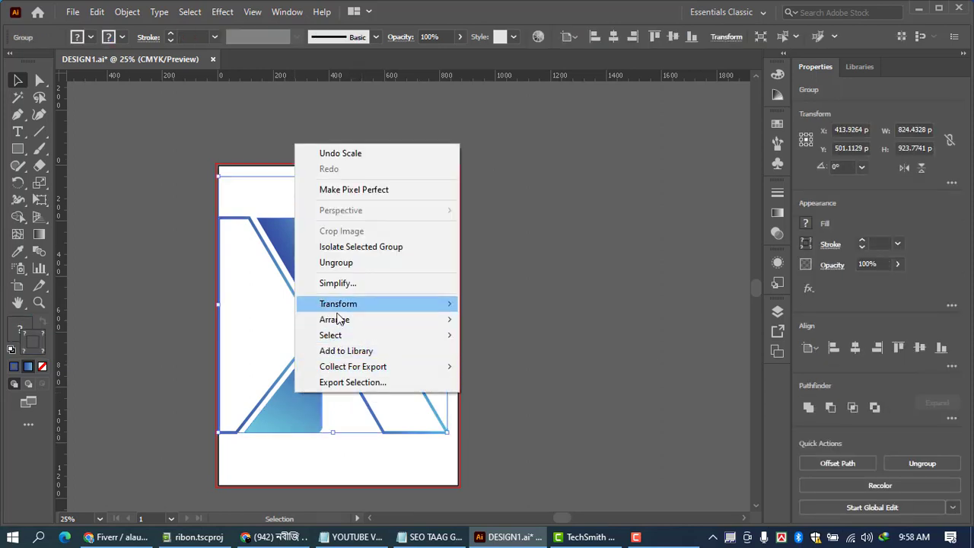
{"action": "left_click", "coordinate": [342, 264]}
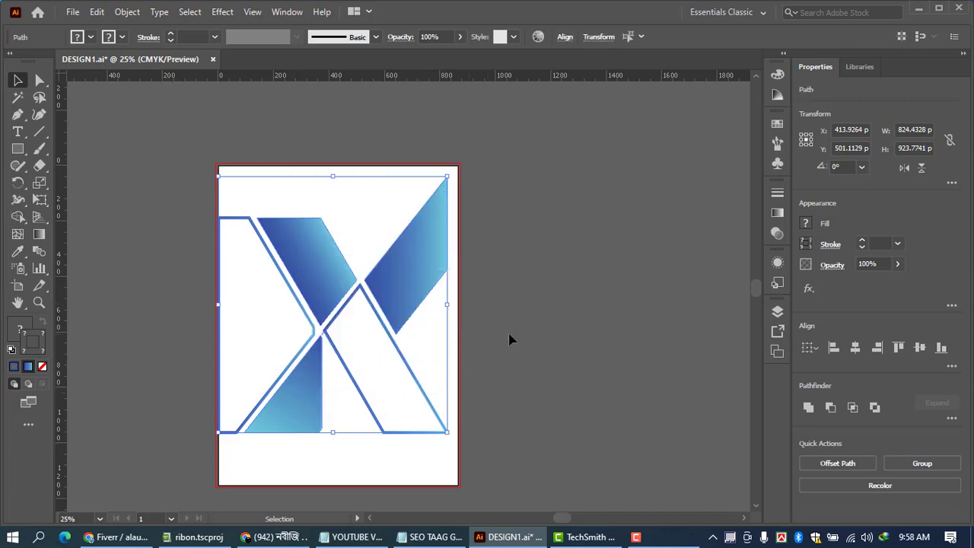
{"action": "left_click", "coordinate": [326, 338]}
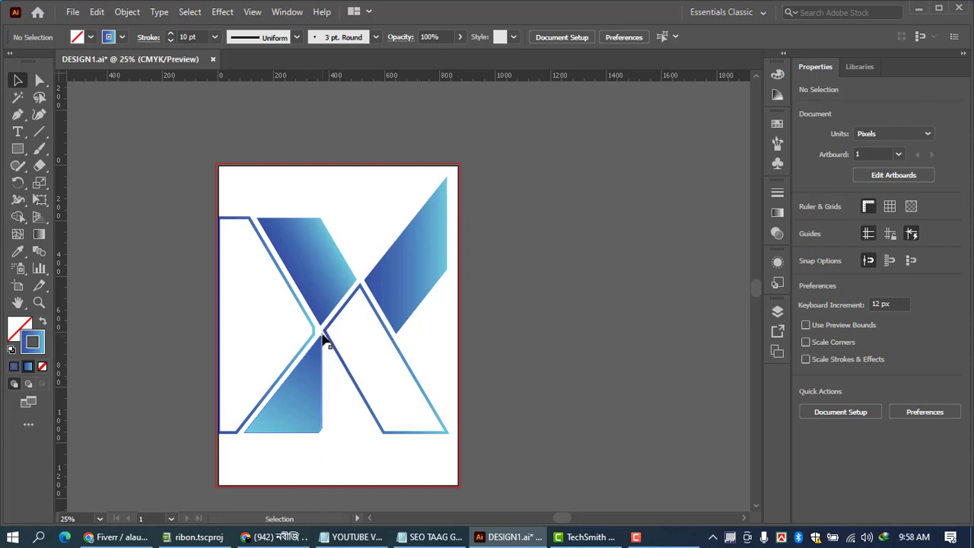
{"action": "left_click_drag", "start_coordinate": [323, 340], "coordinate": [322, 338]}
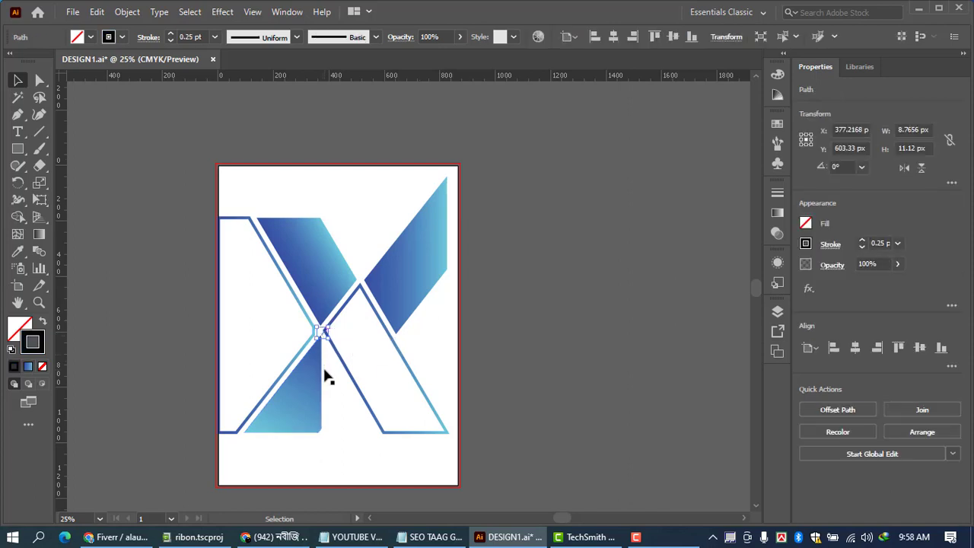
{"action": "left_click", "coordinate": [326, 375]}
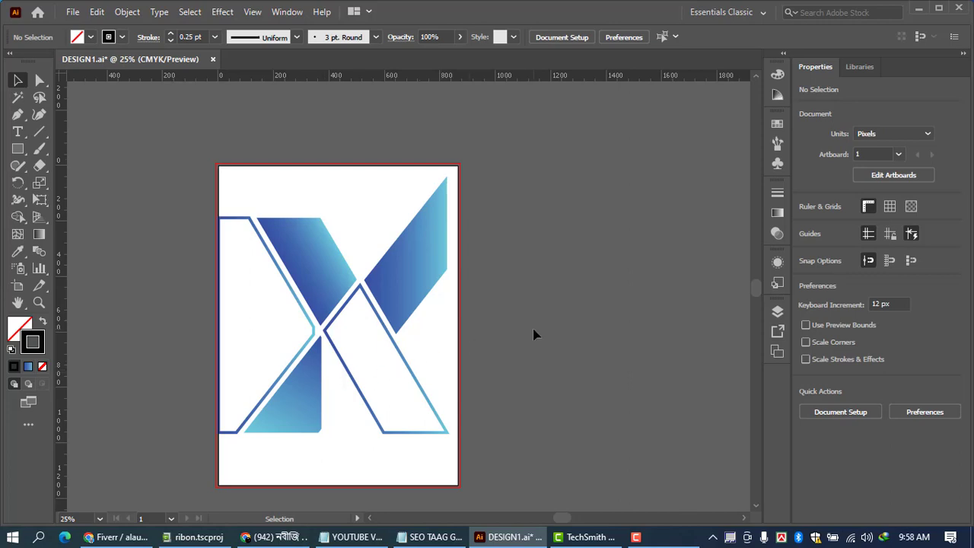
Step: Regroup all the strips and stretch the group slightly to about 842 px wide
{"action": "left_click_drag", "start_coordinate": [228, 204], "coordinate": [435, 442]}
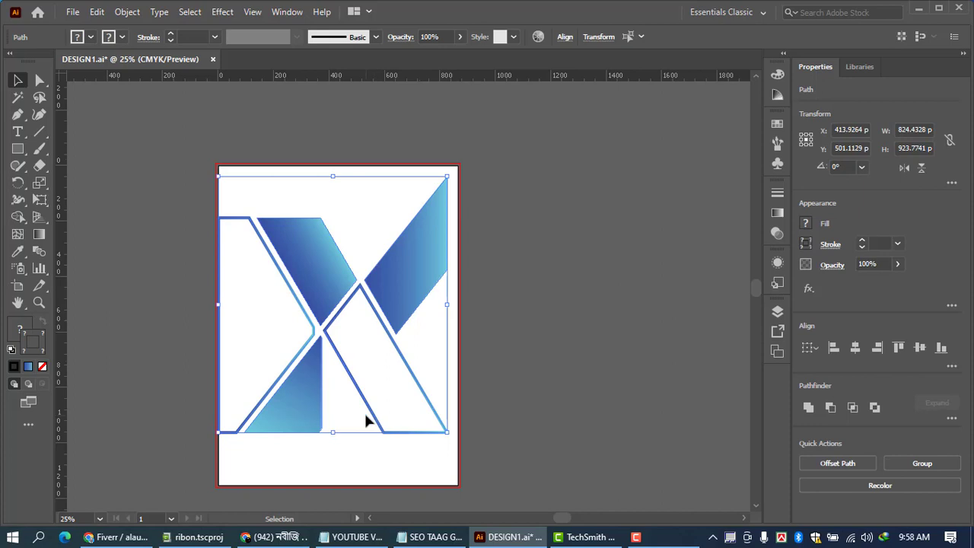
{"action": "key", "text": "ctrl+g"}
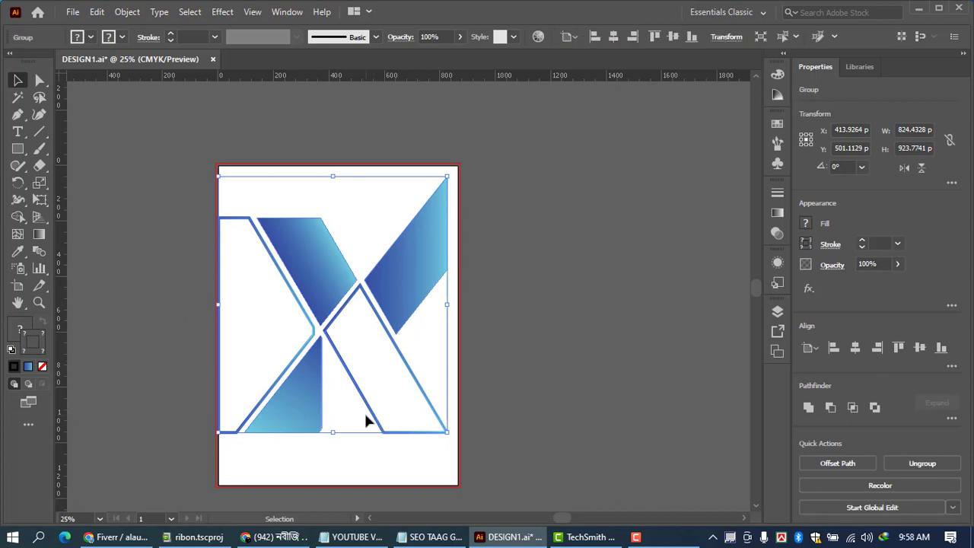
{"action": "left_click", "coordinate": [527, 374]}
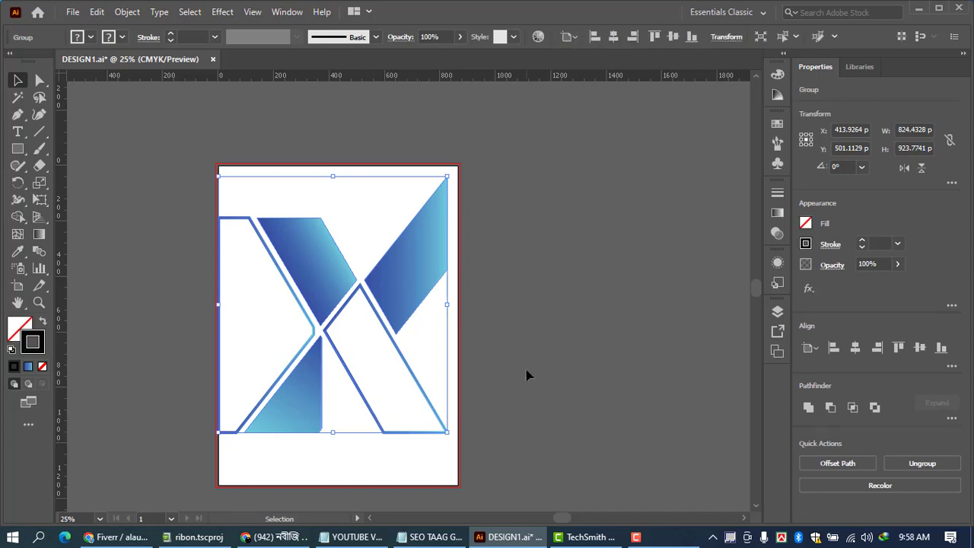
{"action": "left_click", "coordinate": [397, 315]}
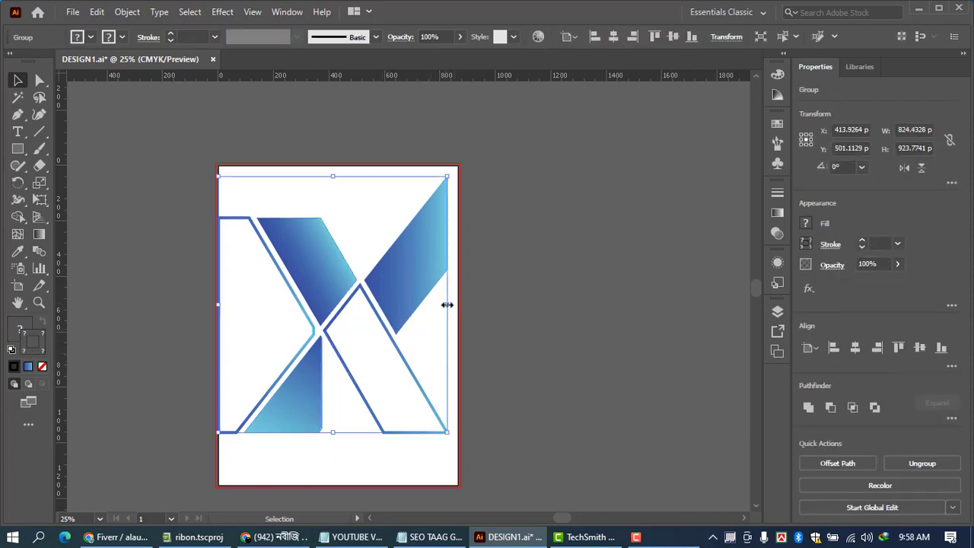
{"action": "left_click_drag", "start_coordinate": [447, 305], "coordinate": [452, 305]}
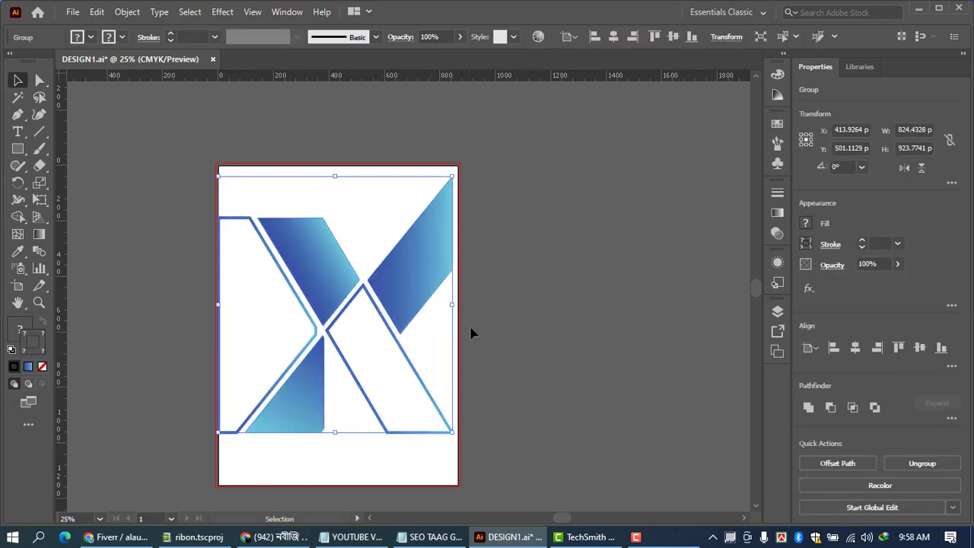
{"action": "left_click", "coordinate": [530, 340]}
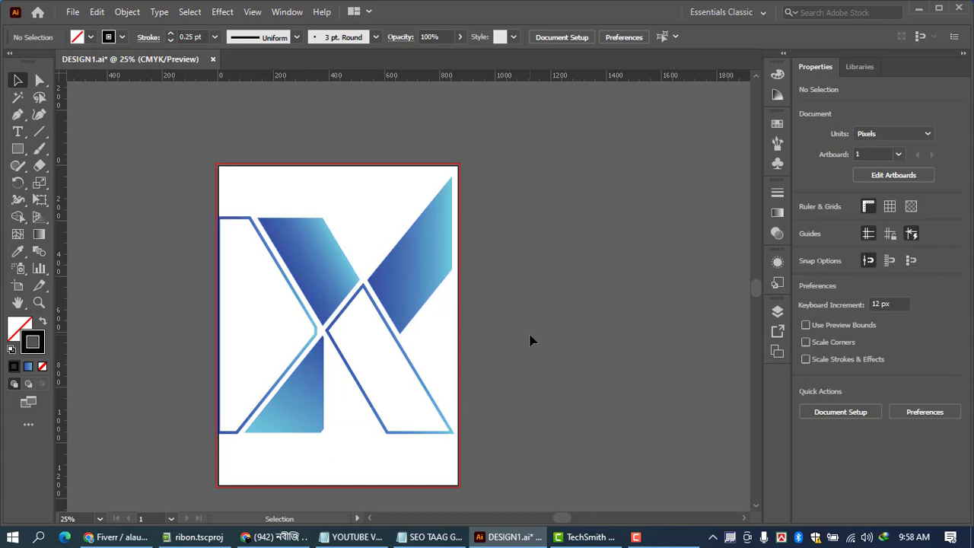
Step: Centre the logo group horizontally and vertically on the artboard and deselect it
{"action": "left_click", "coordinate": [409, 304]}
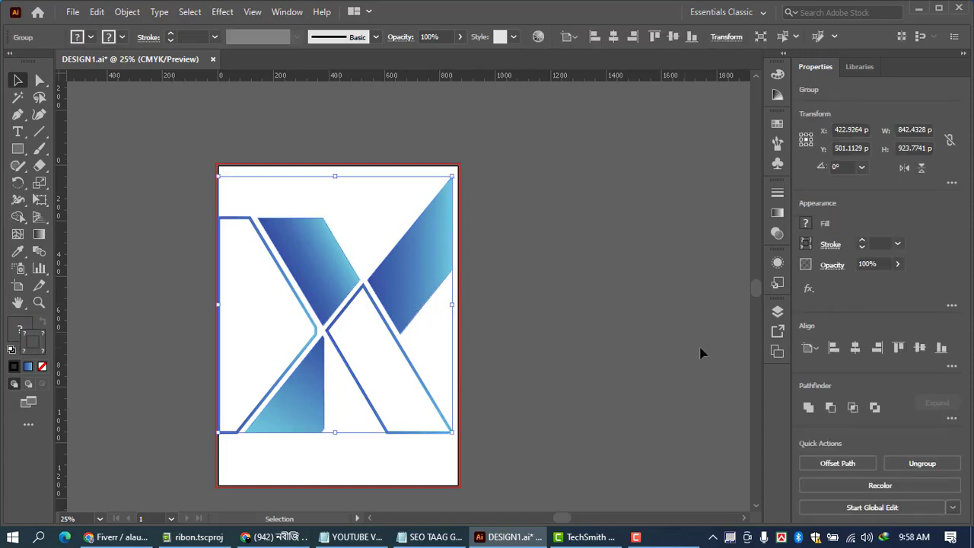
{"action": "left_click", "coordinate": [855, 348]}
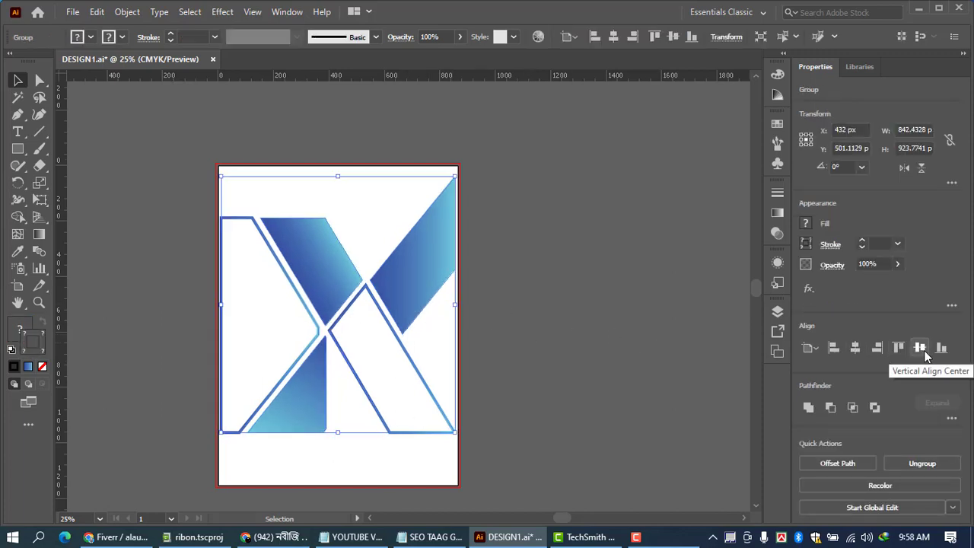
{"action": "left_click", "coordinate": [639, 340]}
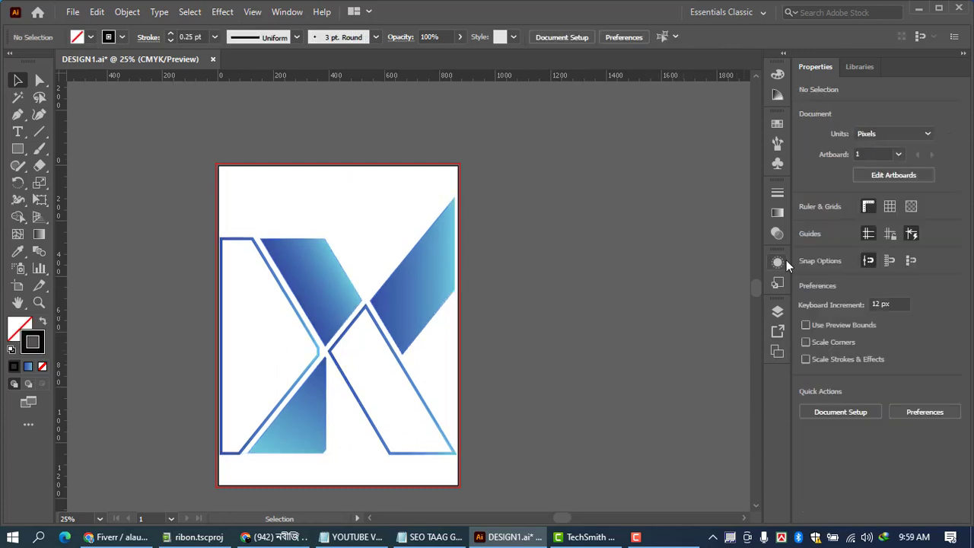
Step: Make the locked black background rectangle behind the logo group visible
{"action": "left_click", "coordinate": [777, 313]}
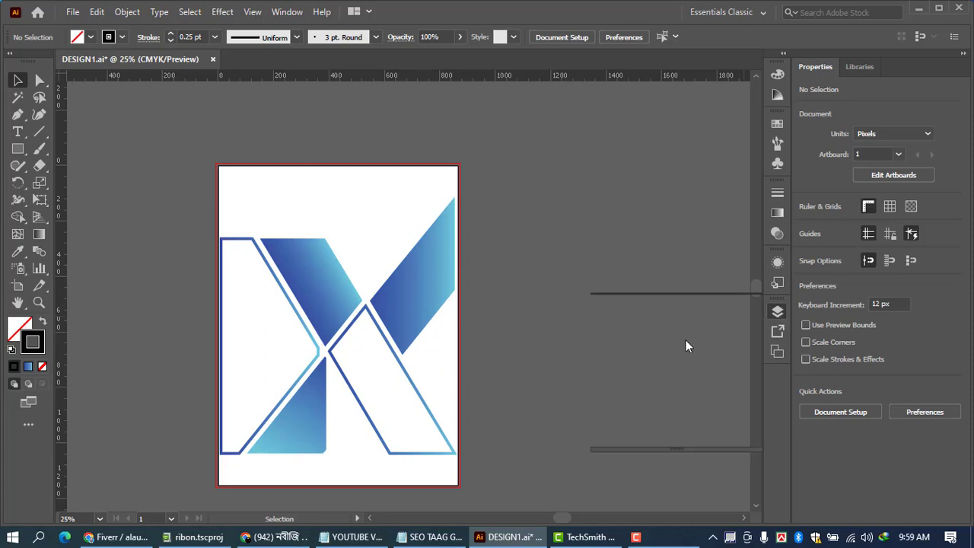
{"action": "left_click", "coordinate": [601, 357]}
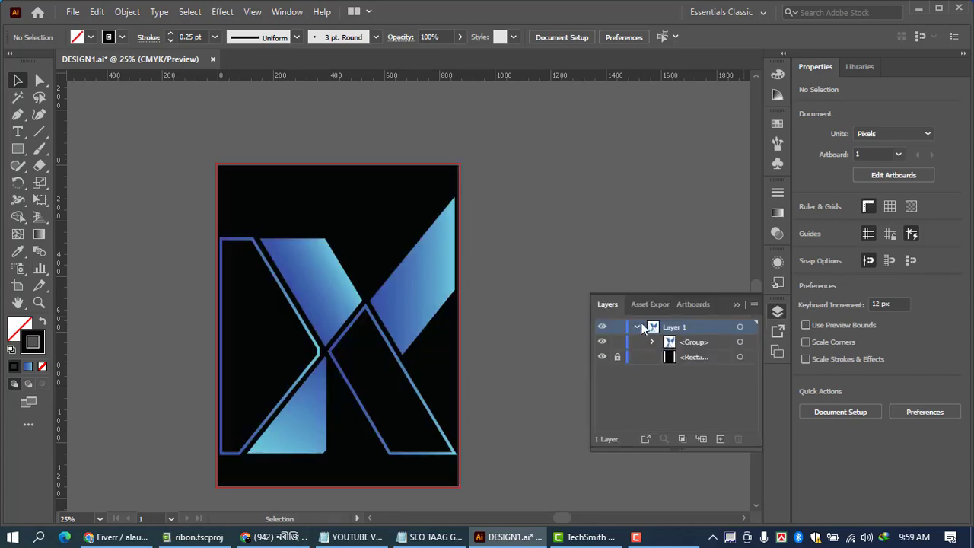
{"action": "left_click", "coordinate": [736, 305]}
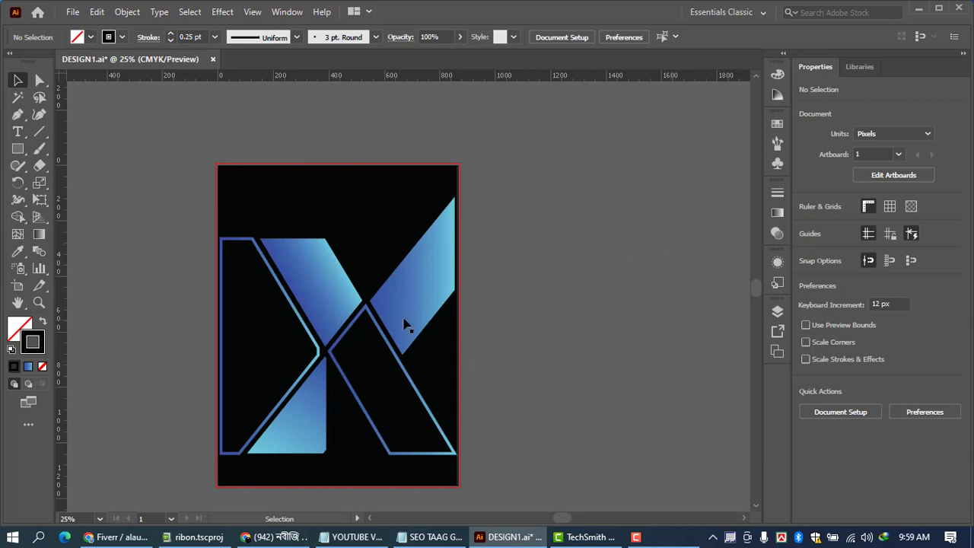
Step: Scale the logo group down proportionally about its centre to about 695 × 762 px and deselect it
{"action": "left_click", "coordinate": [435, 425]}
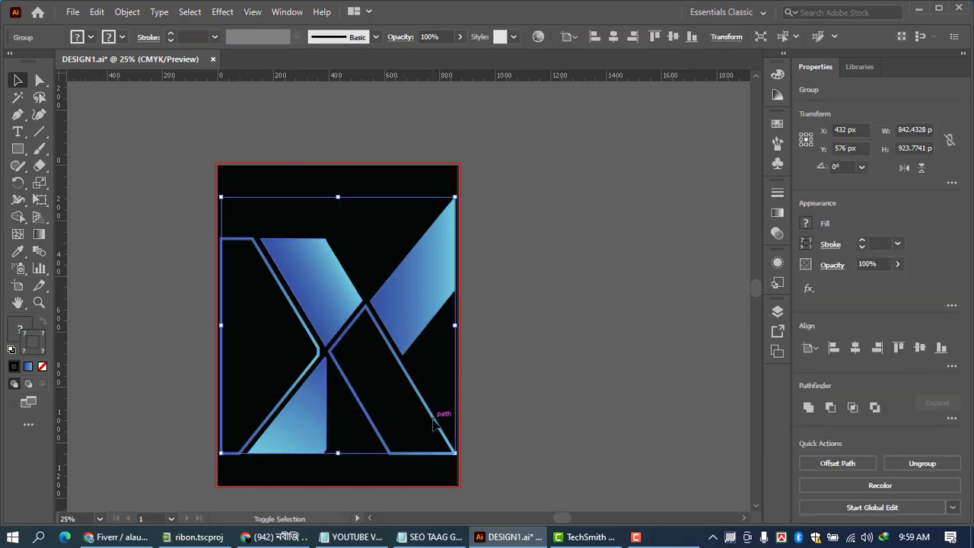
{"action": "left_click_drag", "start_coordinate": [460, 448], "coordinate": [446, 433]}
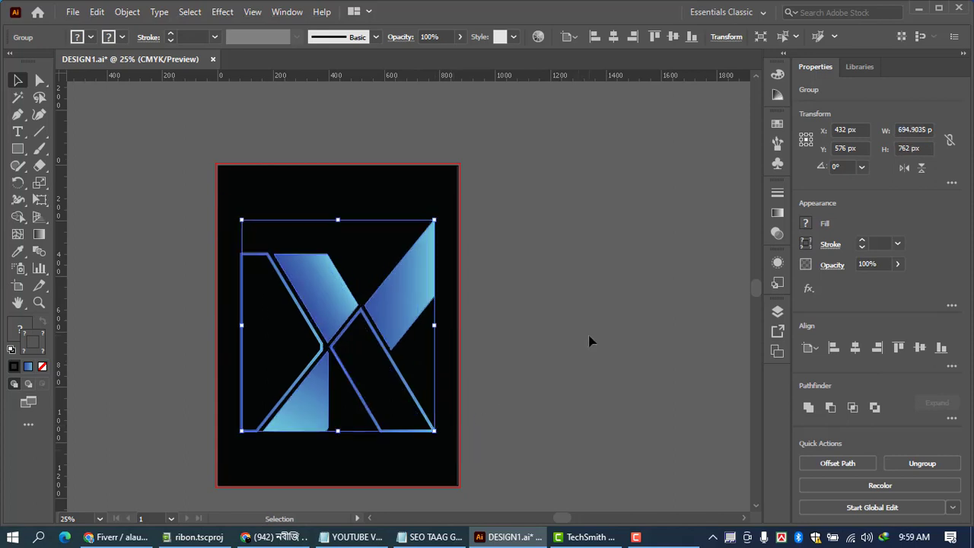
{"action": "left_click", "coordinate": [590, 340]}
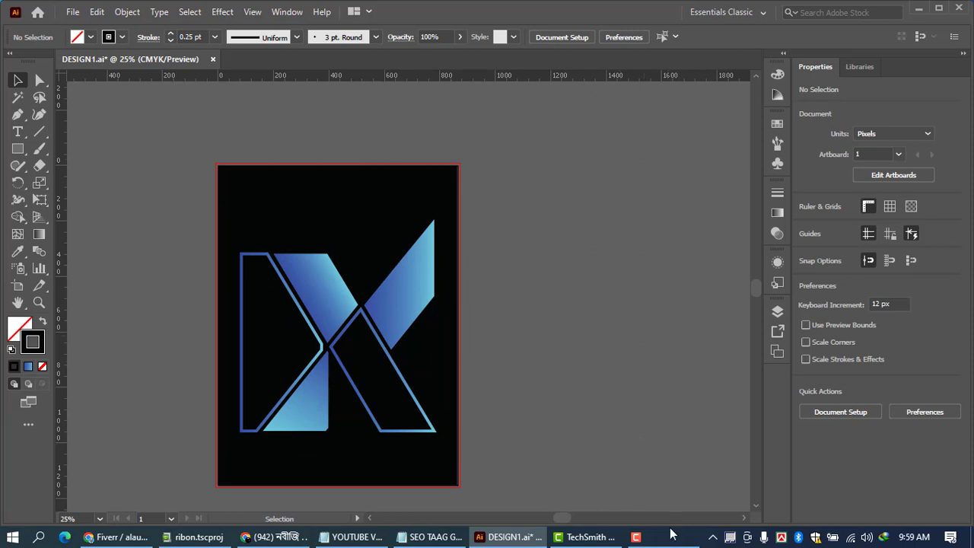
{"action": "left_click", "coordinate": [636, 536]}
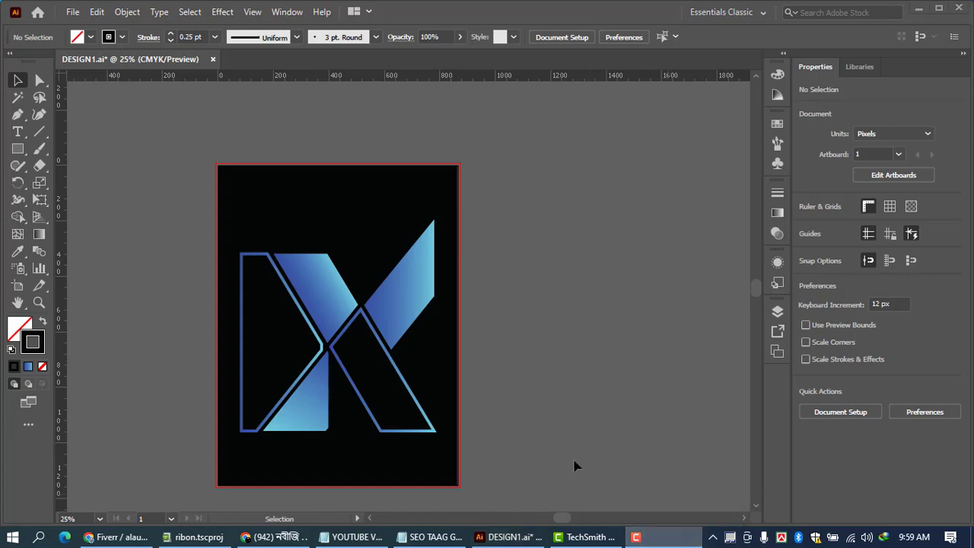